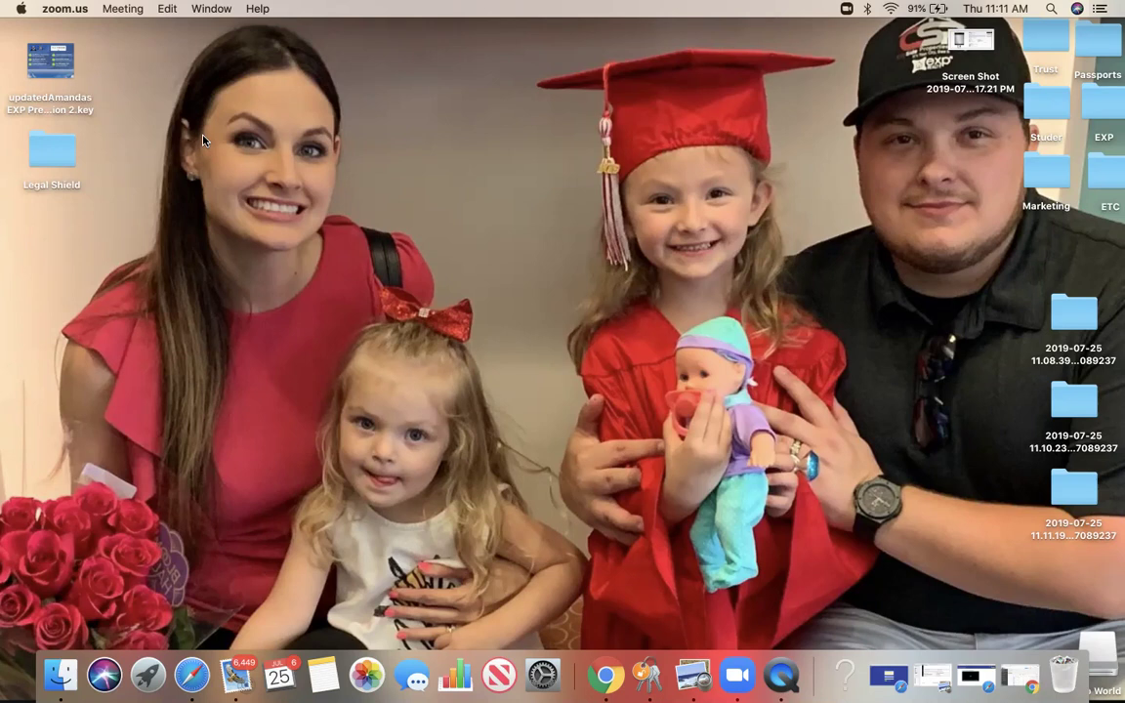
Step: Launch Google Chrome from the Dock to reach the kvCORE leads page
left_click(607, 674)
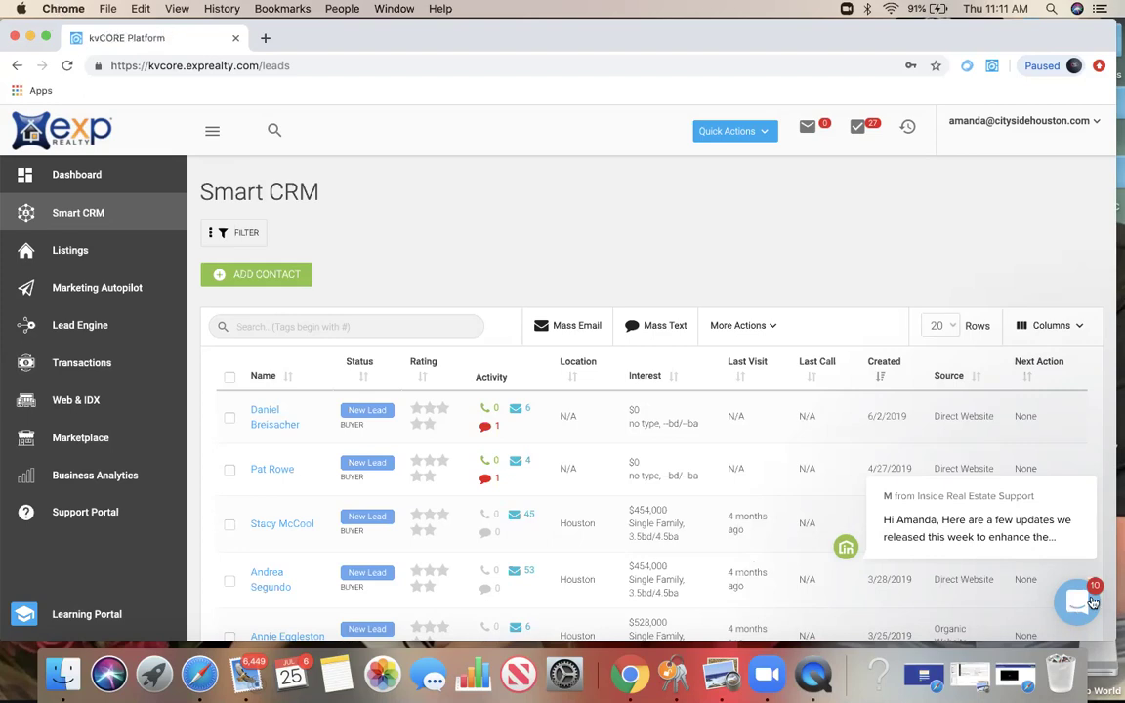
Step: Open and close the support chat, then go to Lead Engine from the sidebar
left_click(1077, 606)
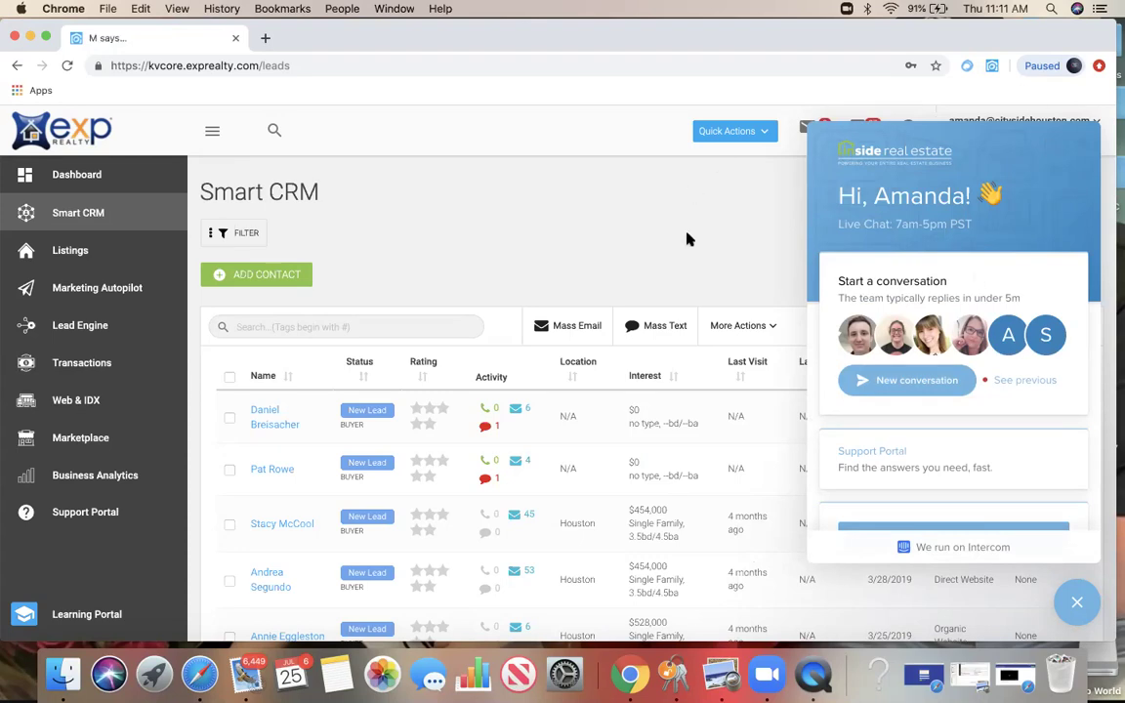
left_click(1075, 604)
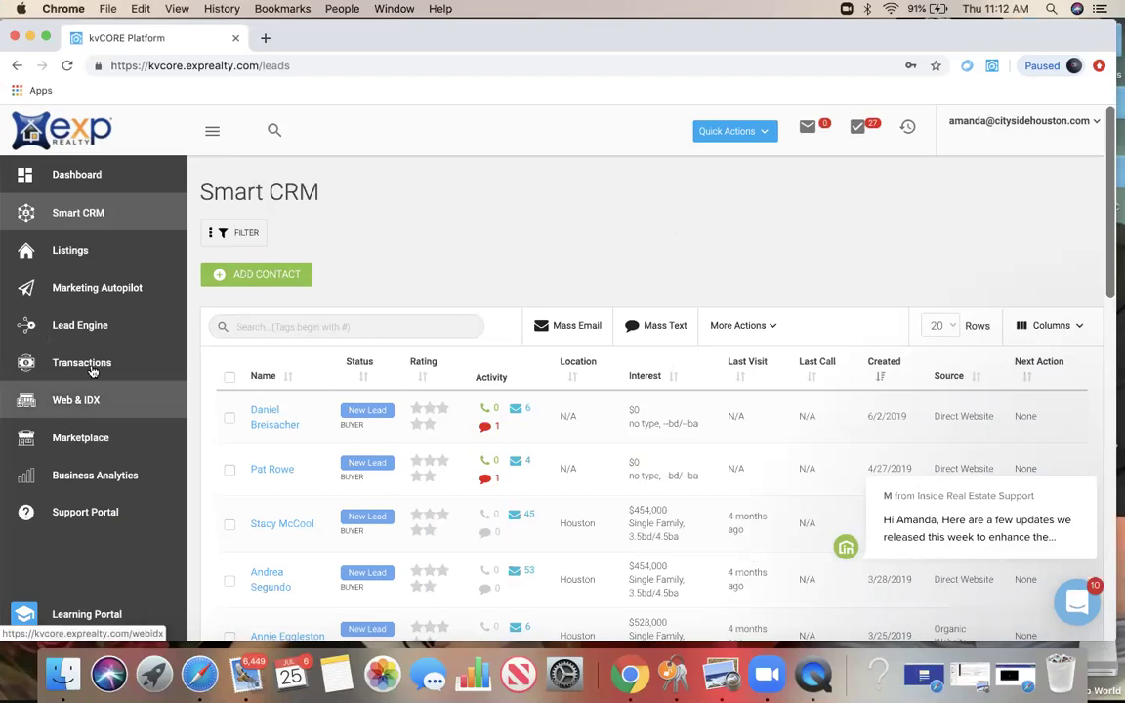
scroll(390, 427, "down", 15)
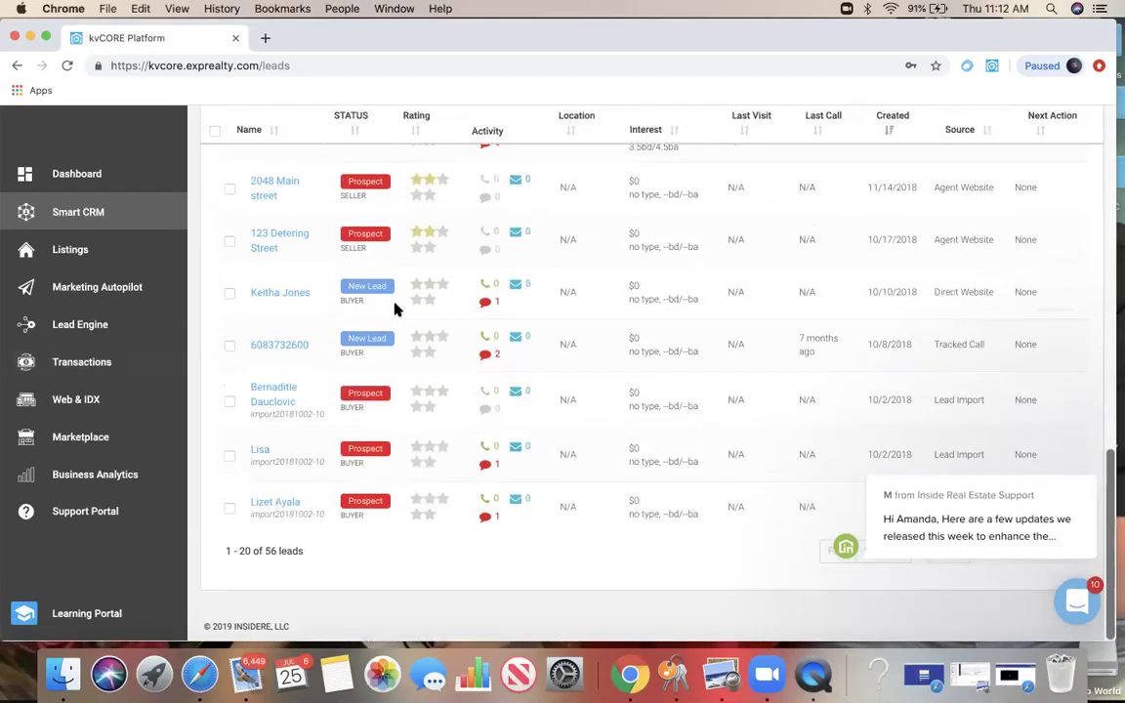
scroll(395, 308, "up", 15)
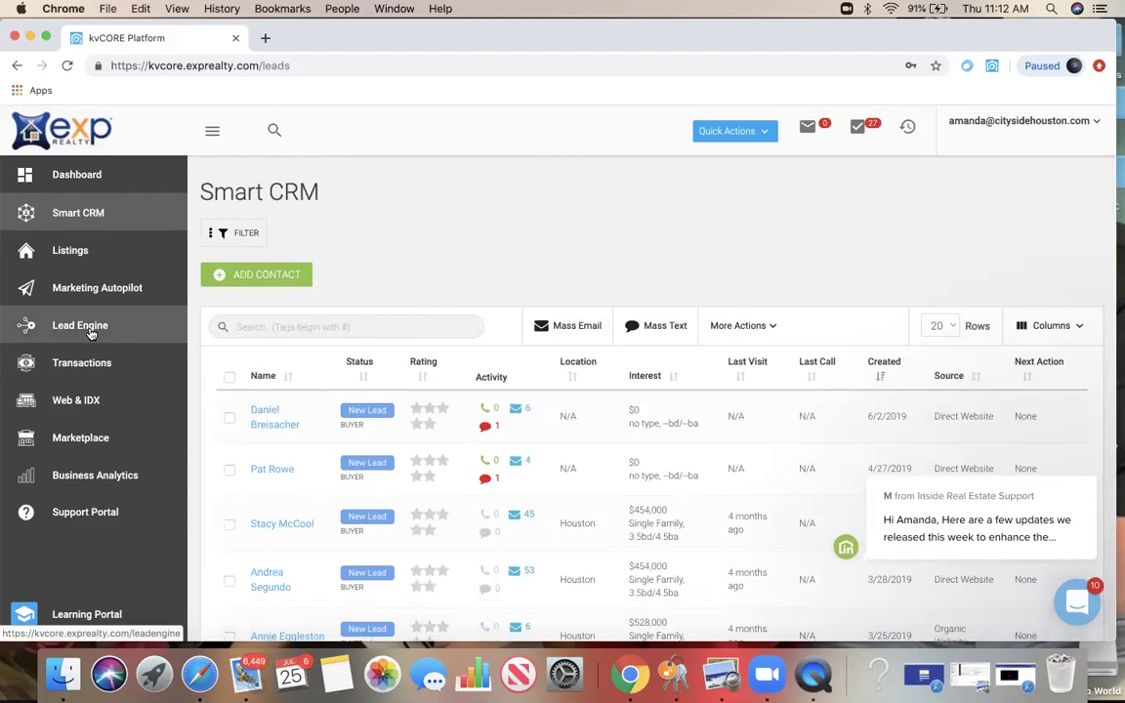
left_click(90, 333)
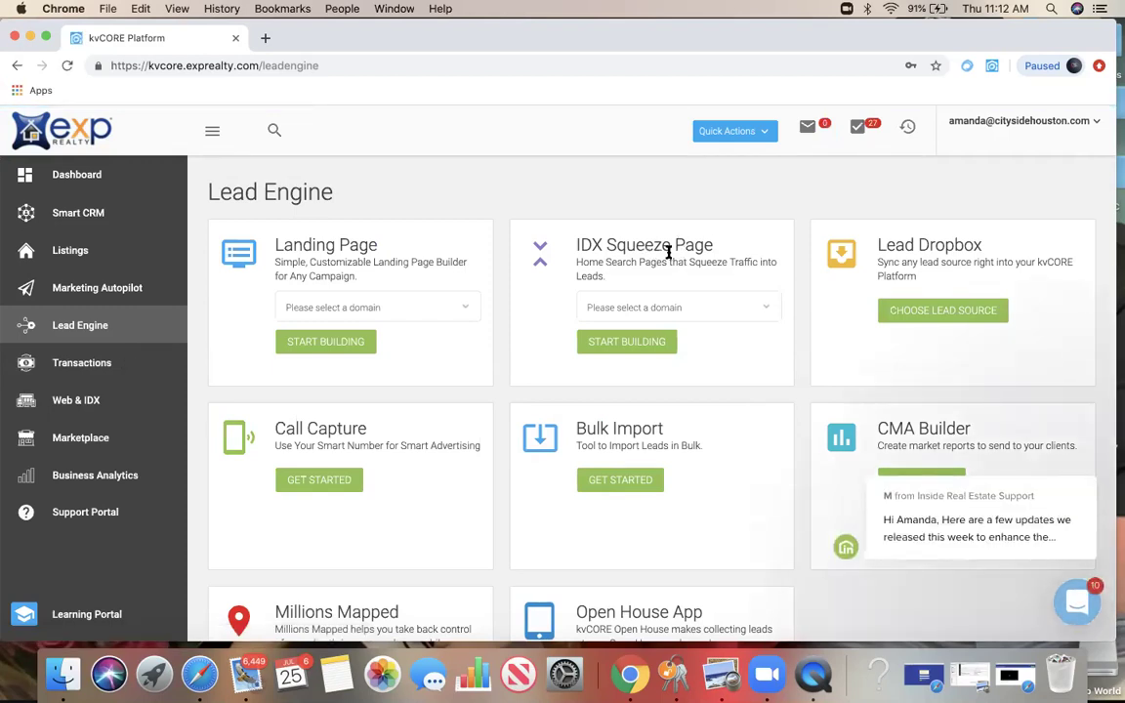
Step: Choose the agent's website domain on the IDX Squeeze Page card and start building
left_click(765, 307)
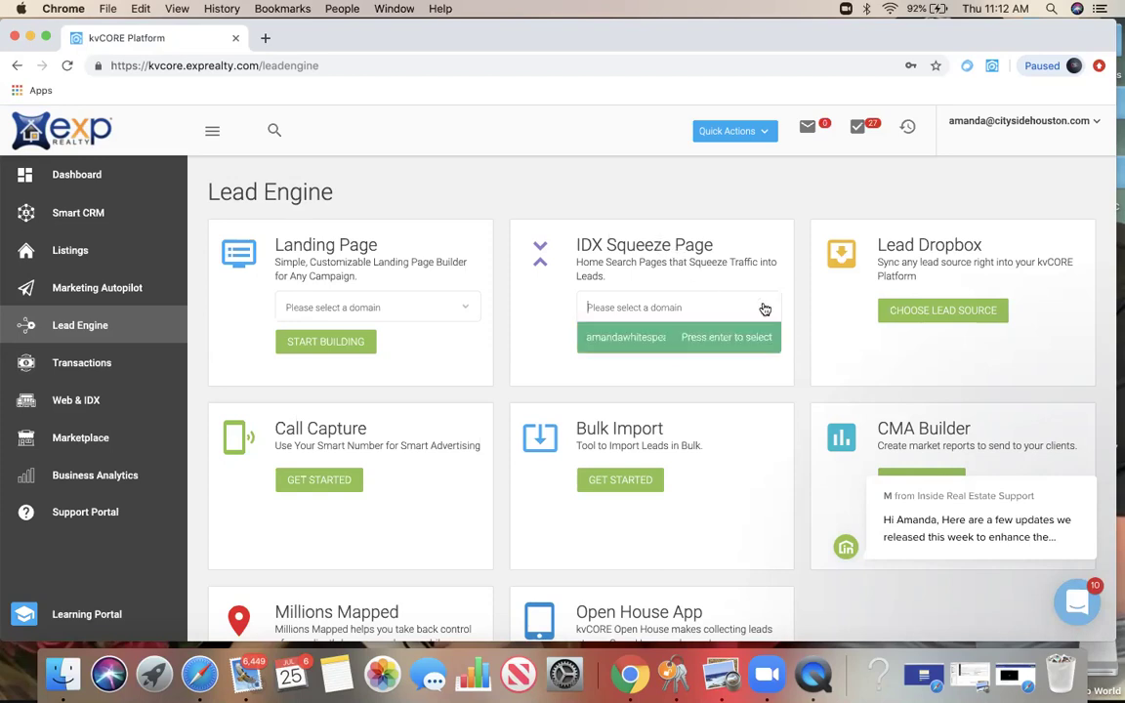
left_click(656, 343)
left_click(626, 343)
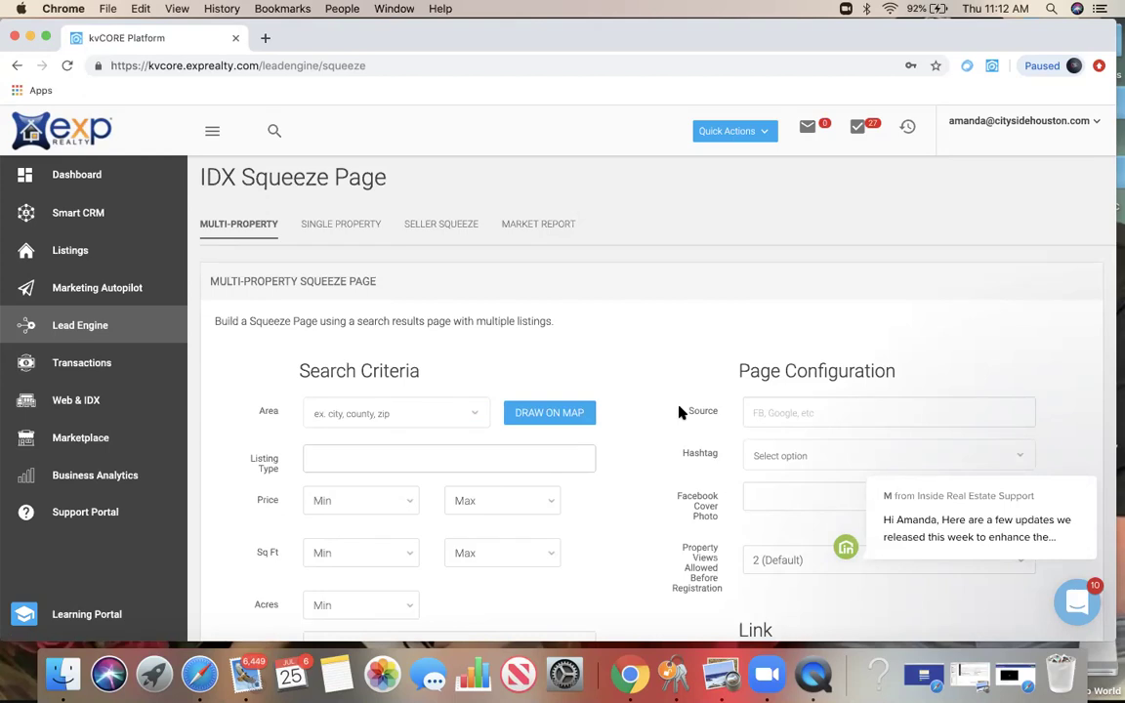
scroll(680, 412, "down", 3)
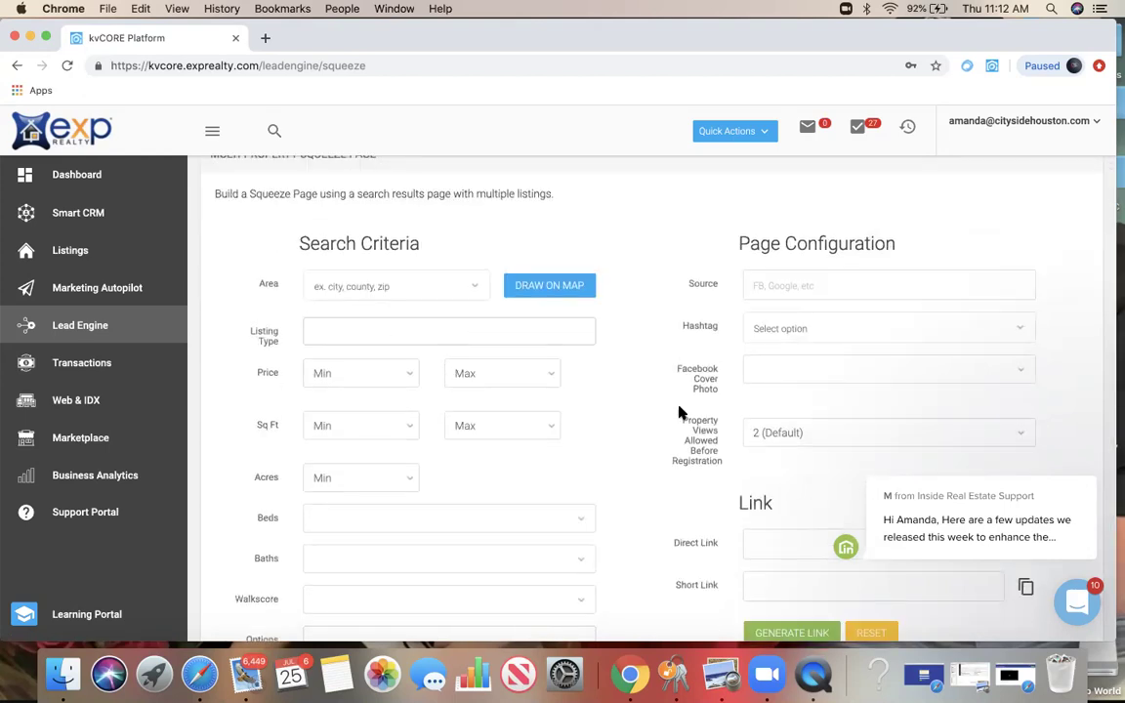
scroll(680, 412, "up", 3)
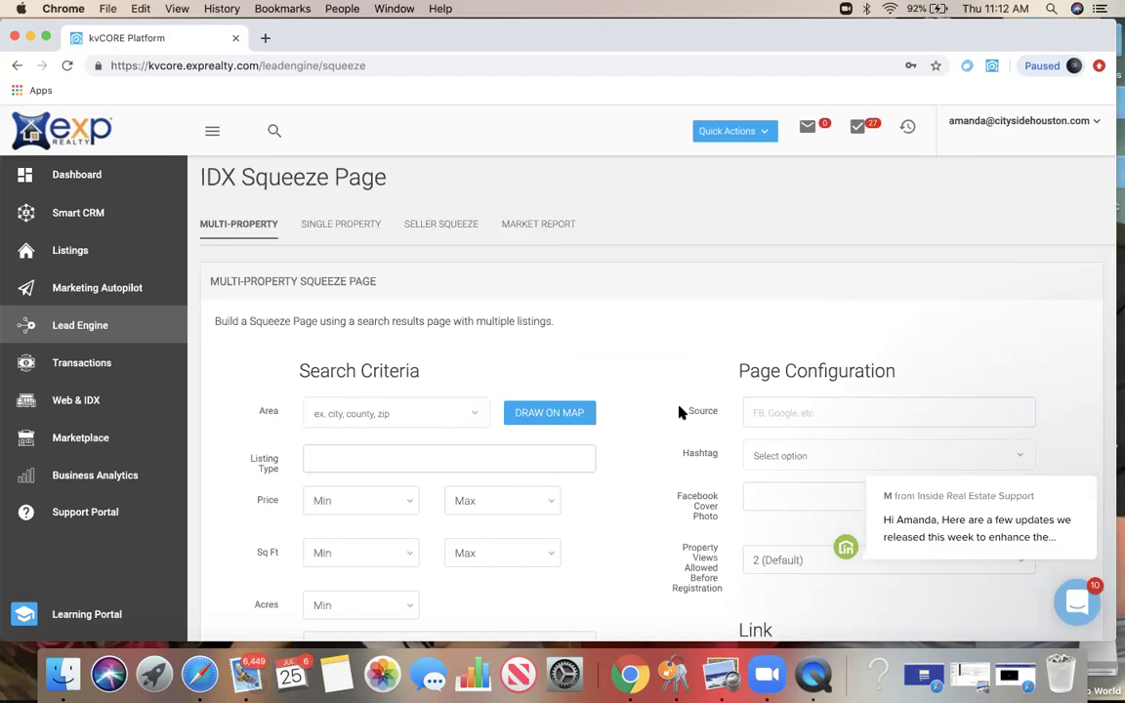
scroll(680, 411, "down", 3)
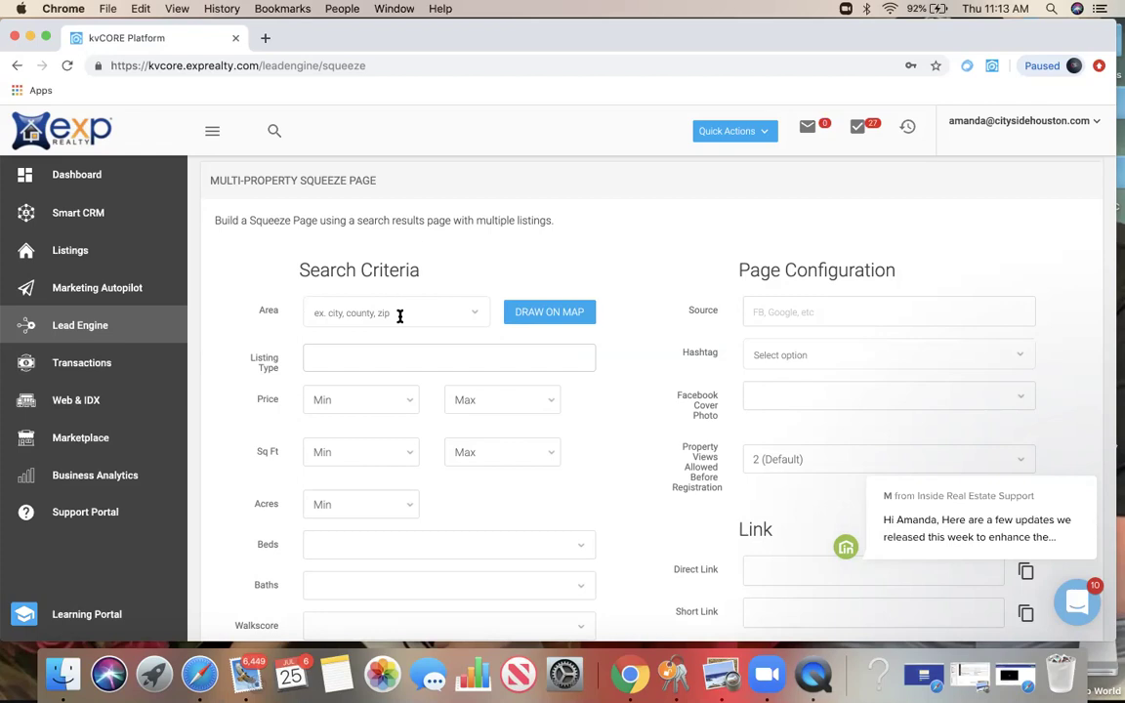
Step: Set the search area to neighborhood Galleria - Uptown
left_click(399, 316)
type("galleria")
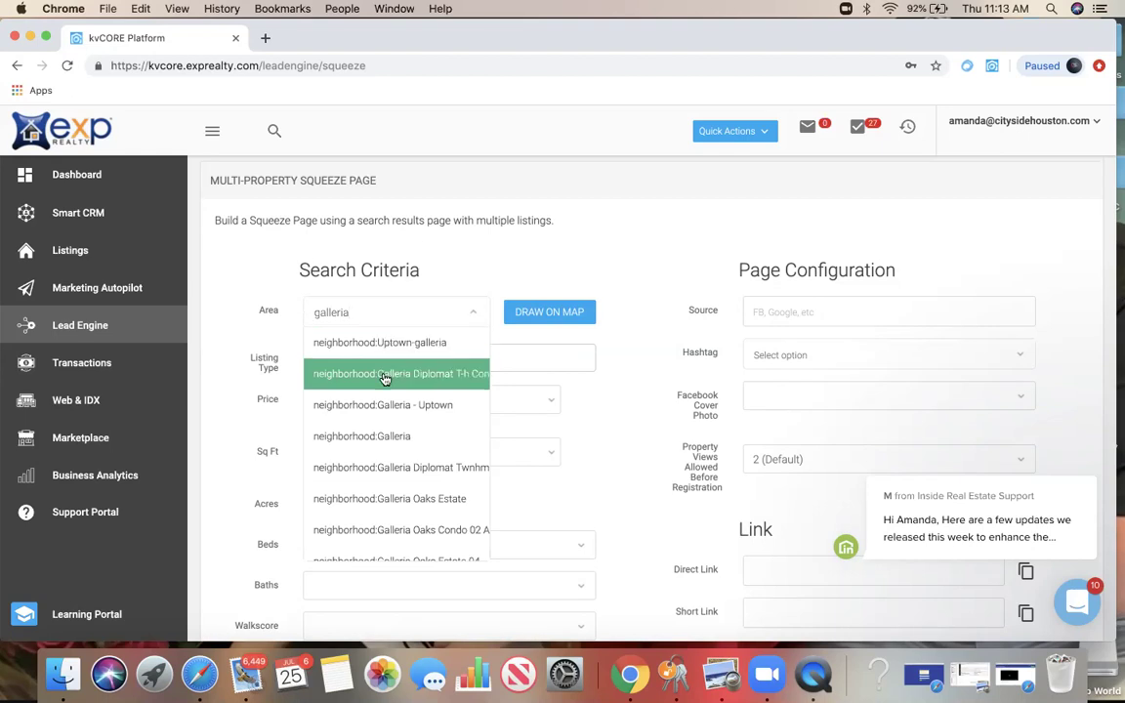
left_click(382, 406)
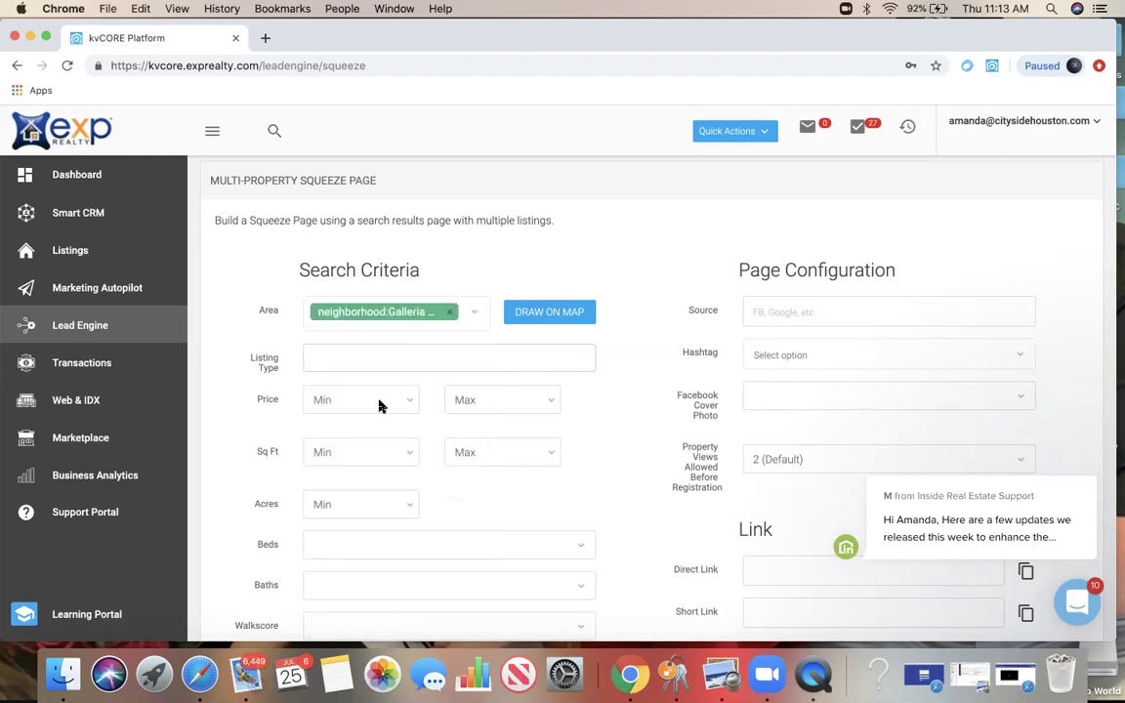
left_click(339, 360)
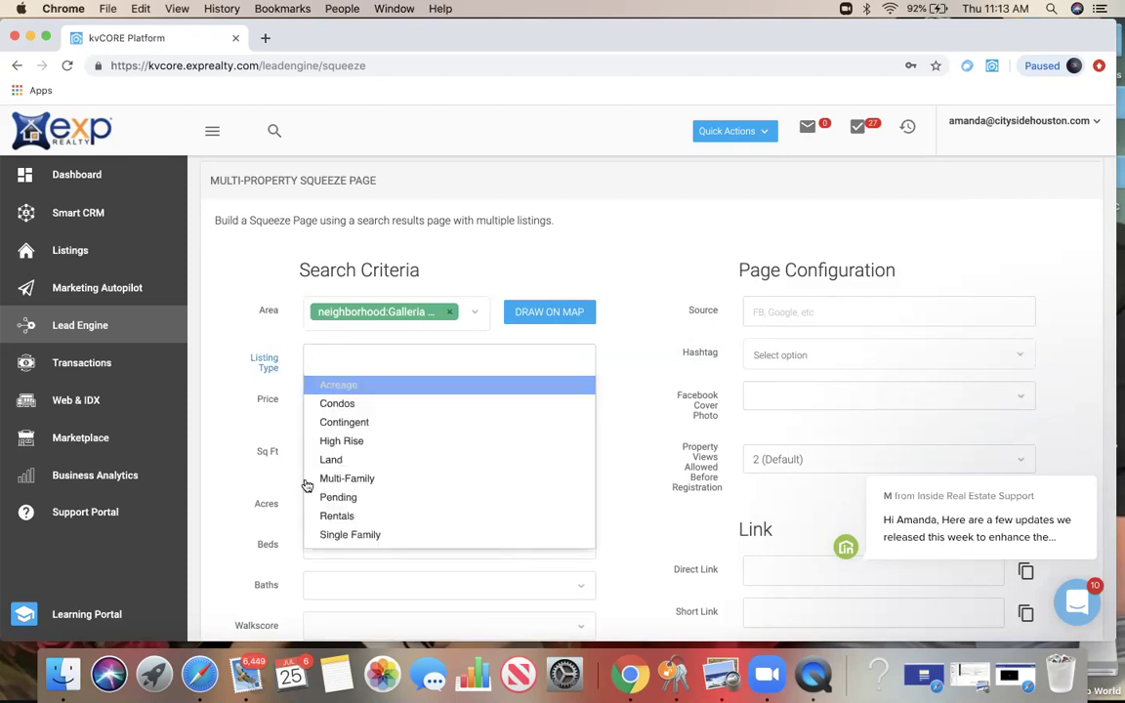
left_click(643, 371)
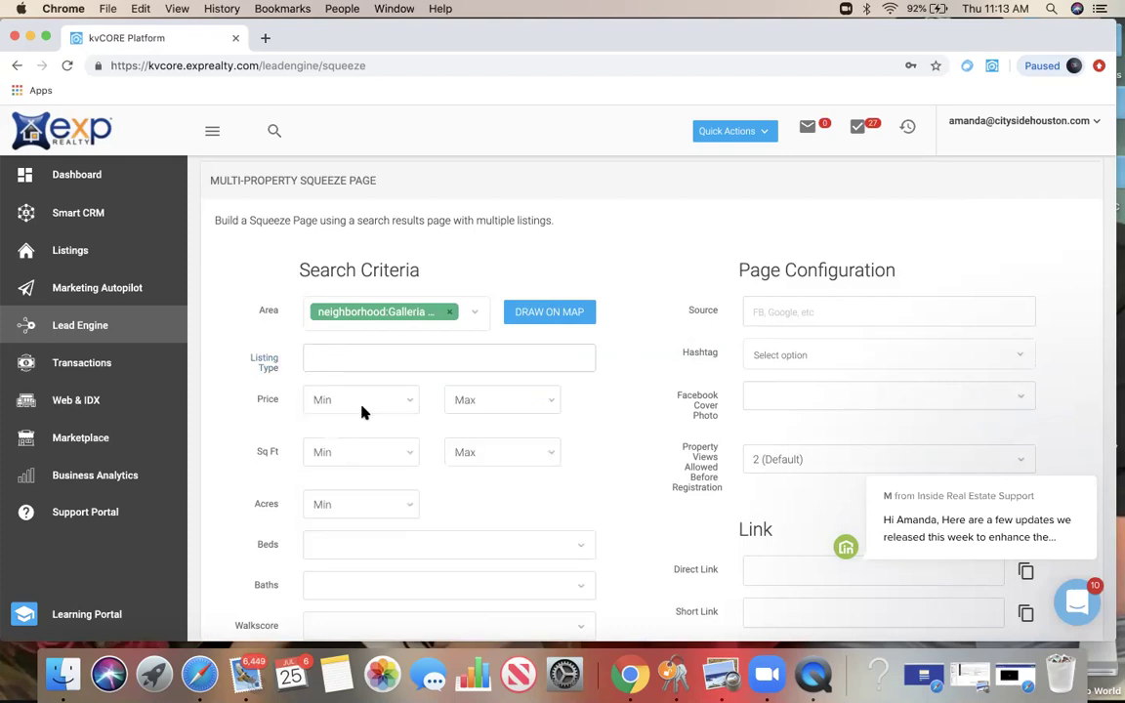
scroll(368, 403, "down", 2)
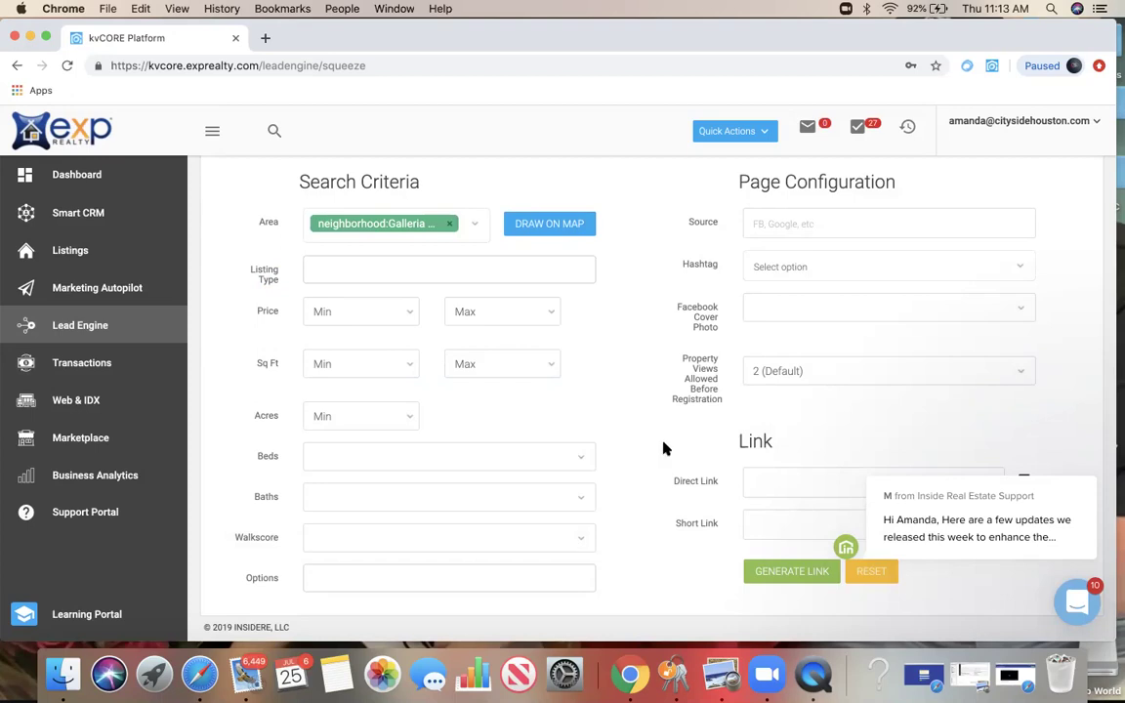
scroll(786, 311, "up", 4)
scroll(821, 356, "down", 3)
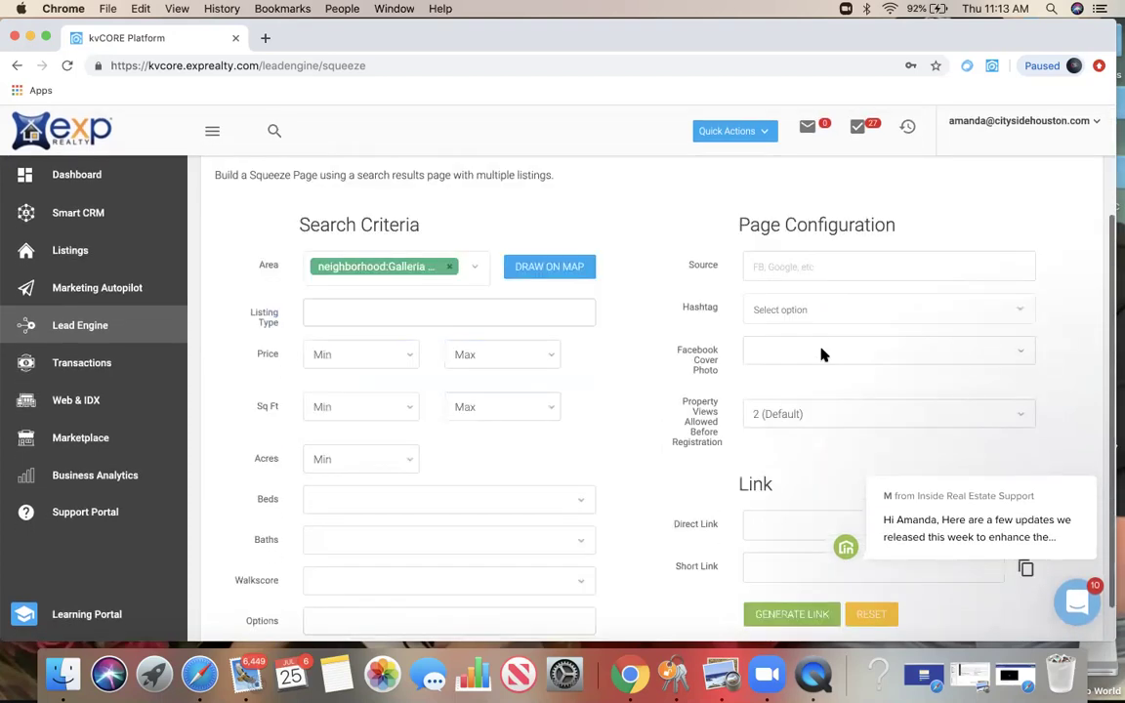
Step: Enter FB as the traffic source and add the #Galleria hashtag
left_click(826, 265)
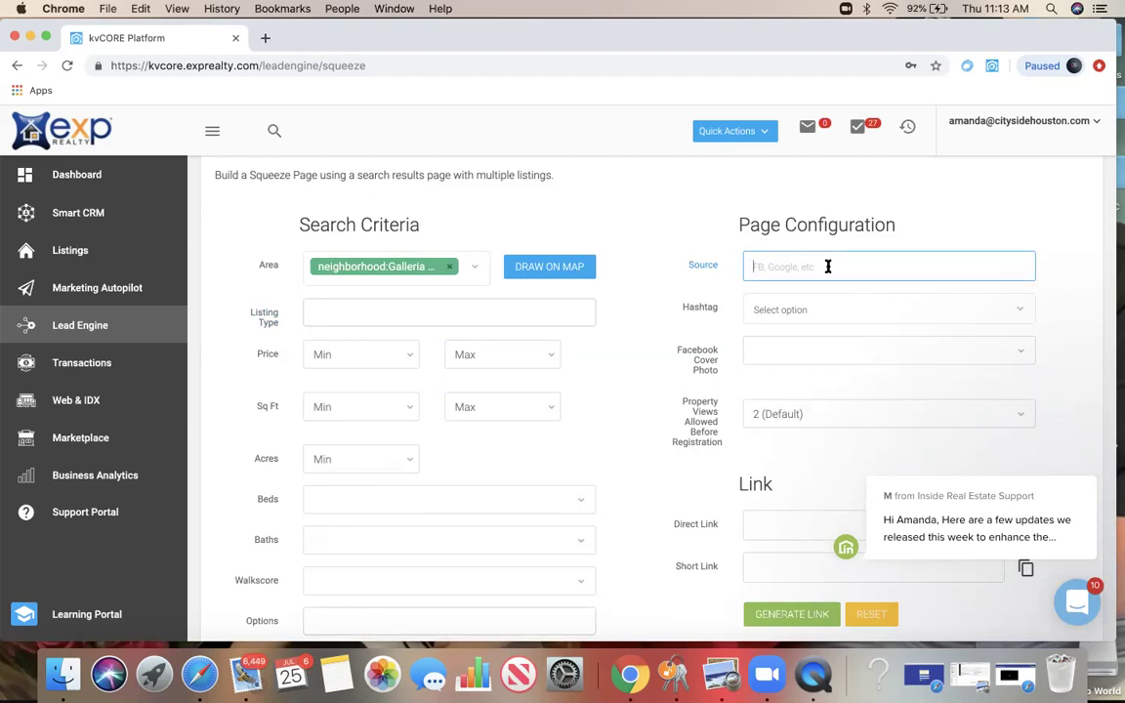
type("FB")
left_click(917, 225)
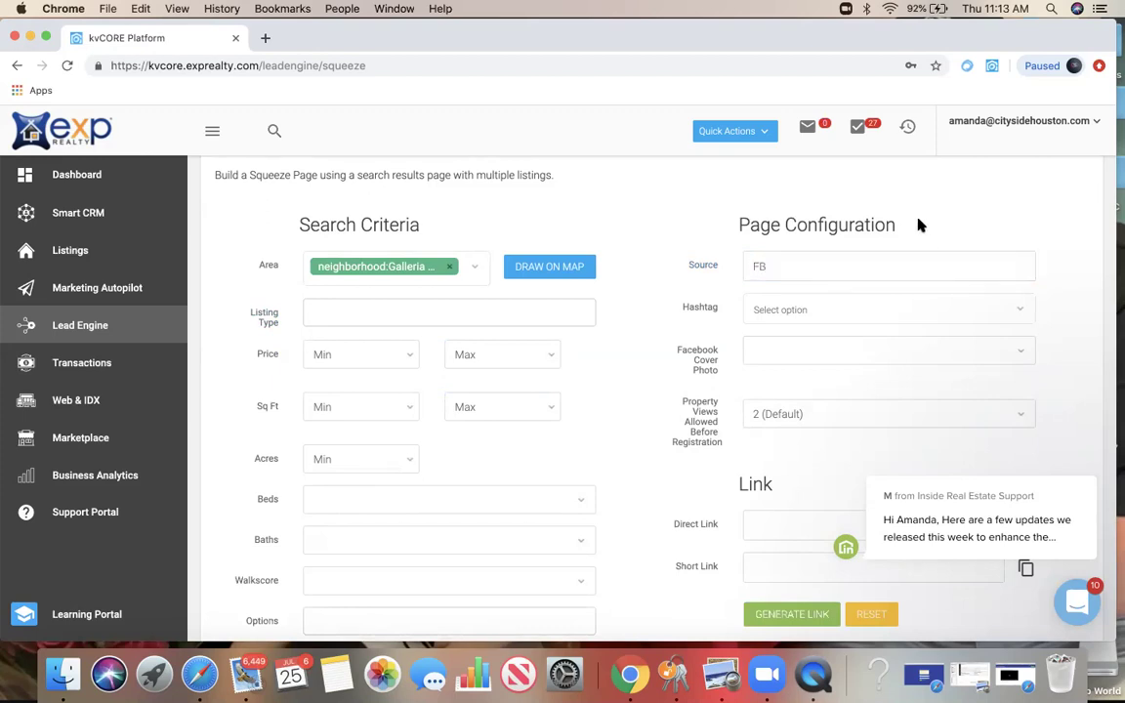
left_click(770, 311)
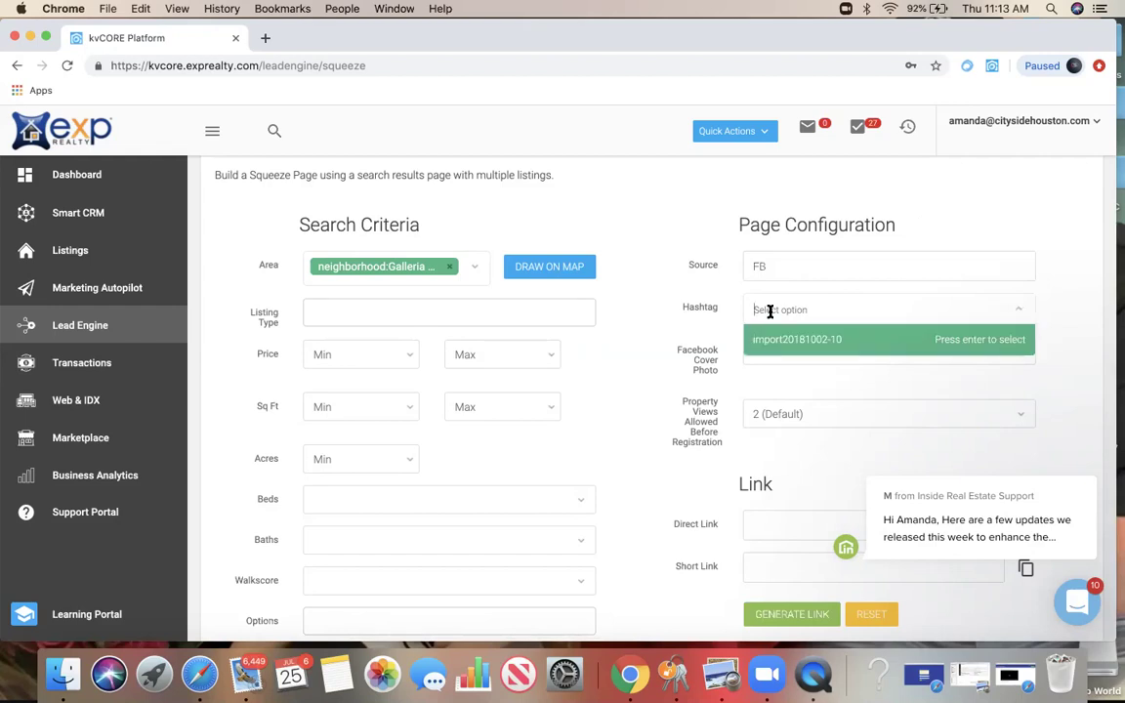
type("#Galleria")
left_click(771, 340)
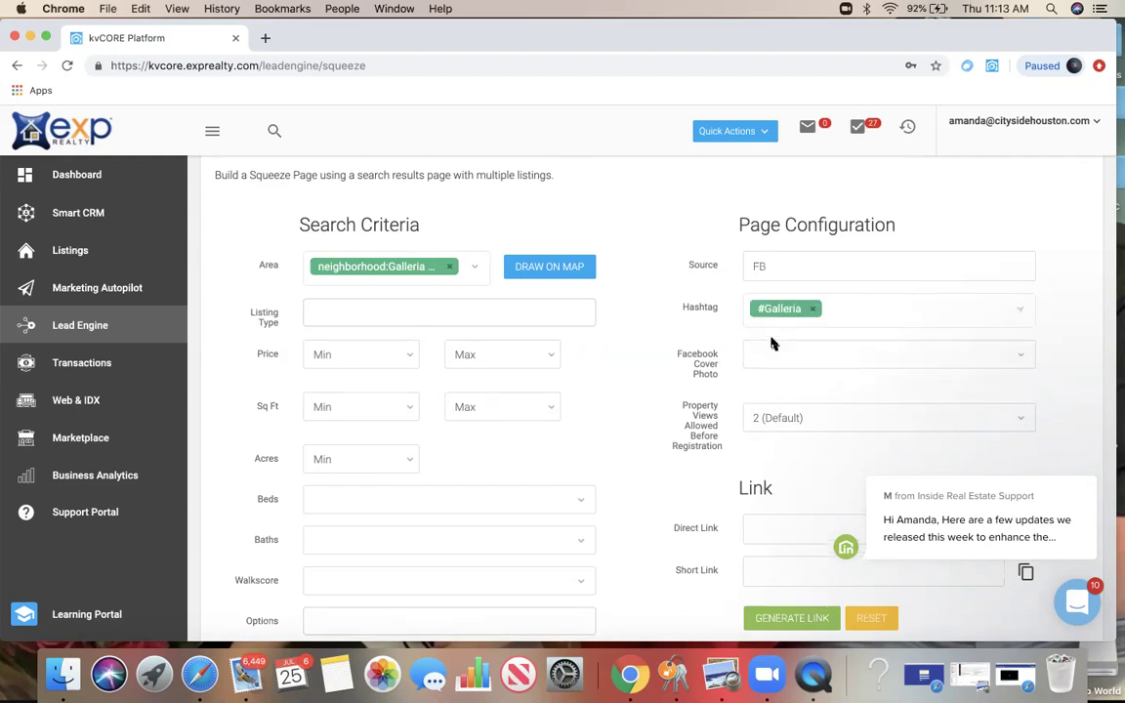
Step: Allow 5 property views before registration and generate the direct and short links
scroll(778, 363, "down", 1)
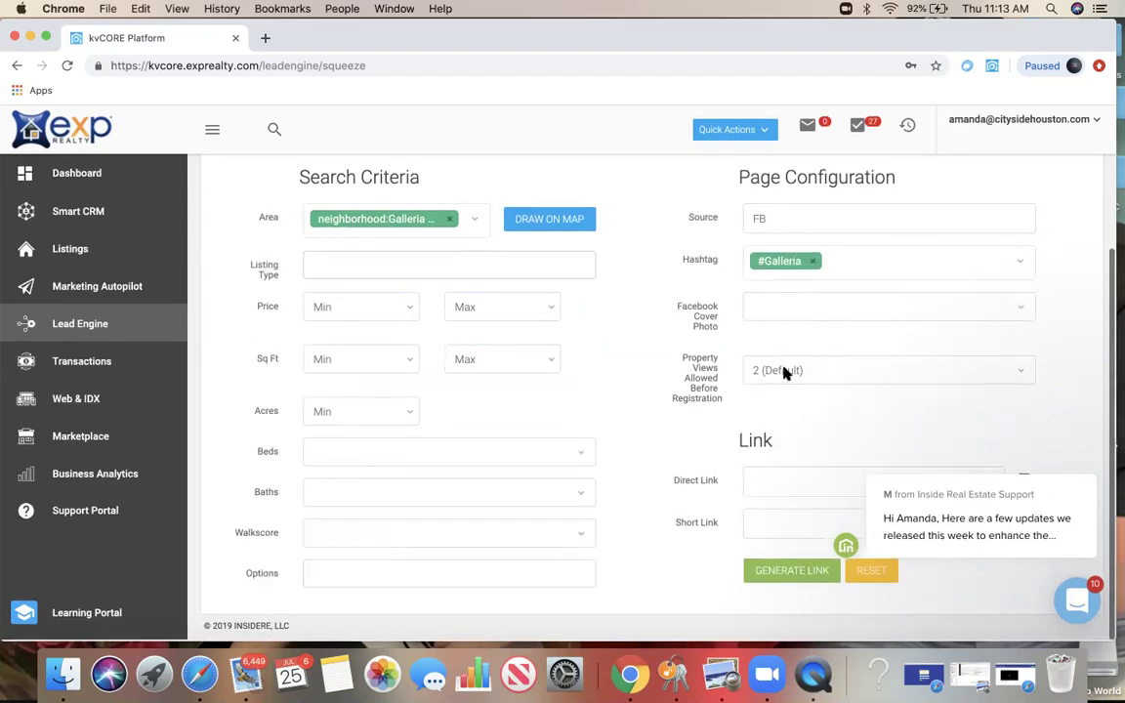
left_click(787, 371)
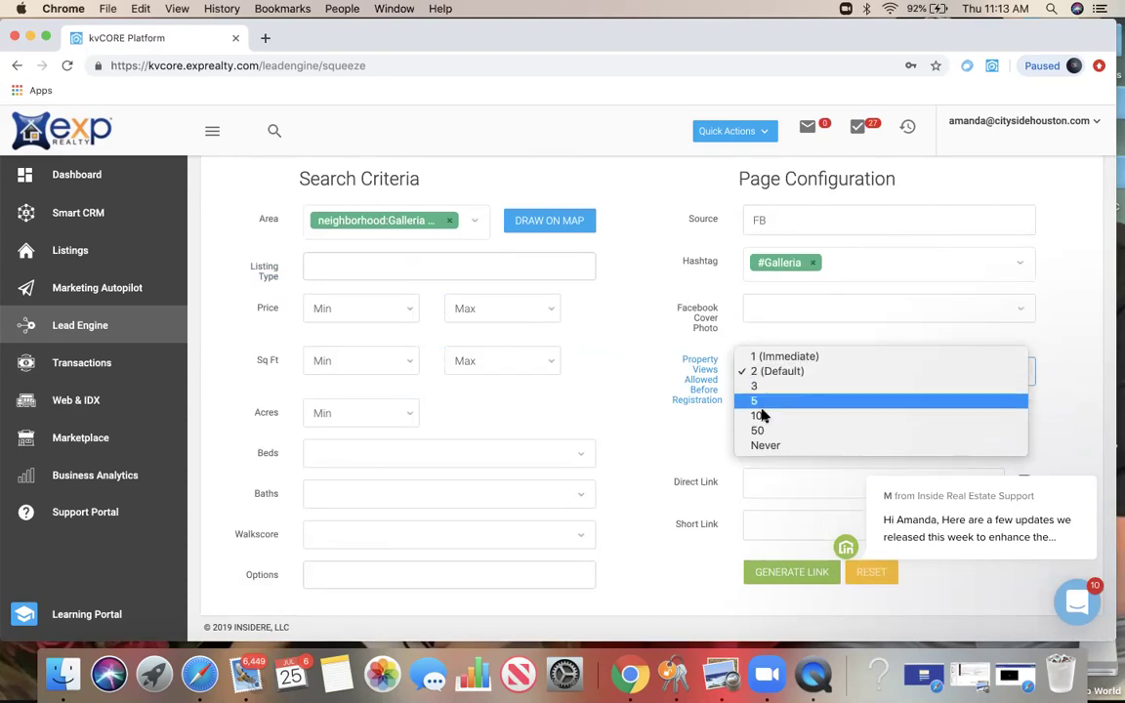
left_click(765, 405)
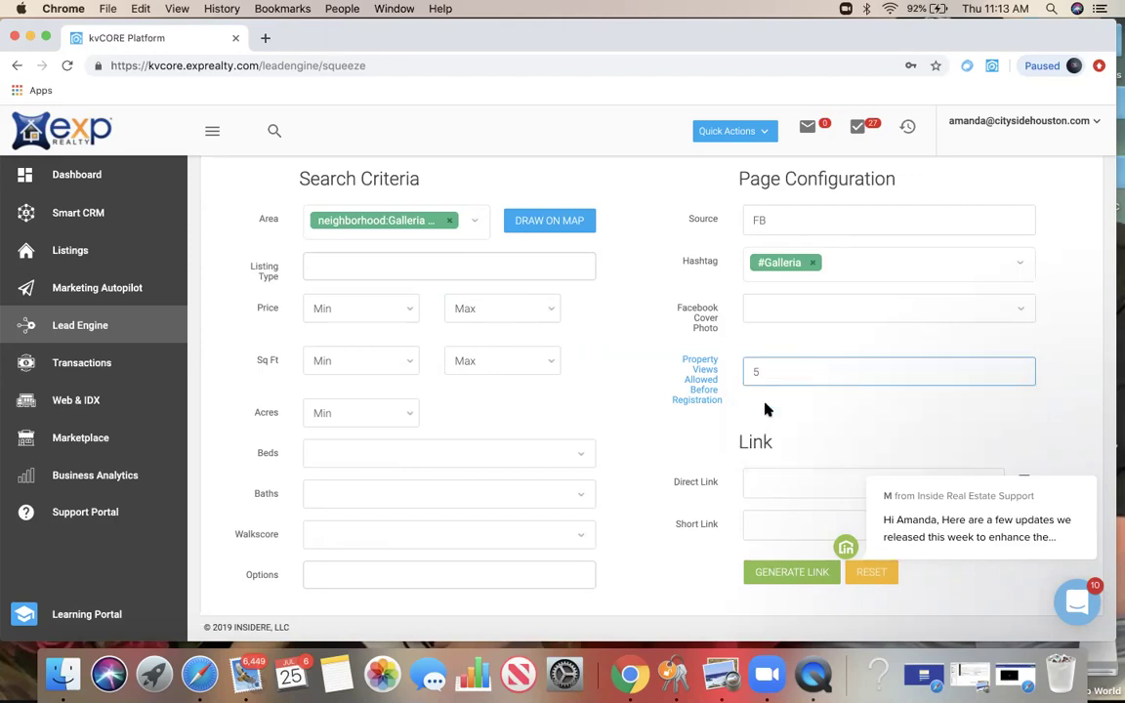
left_click(792, 573)
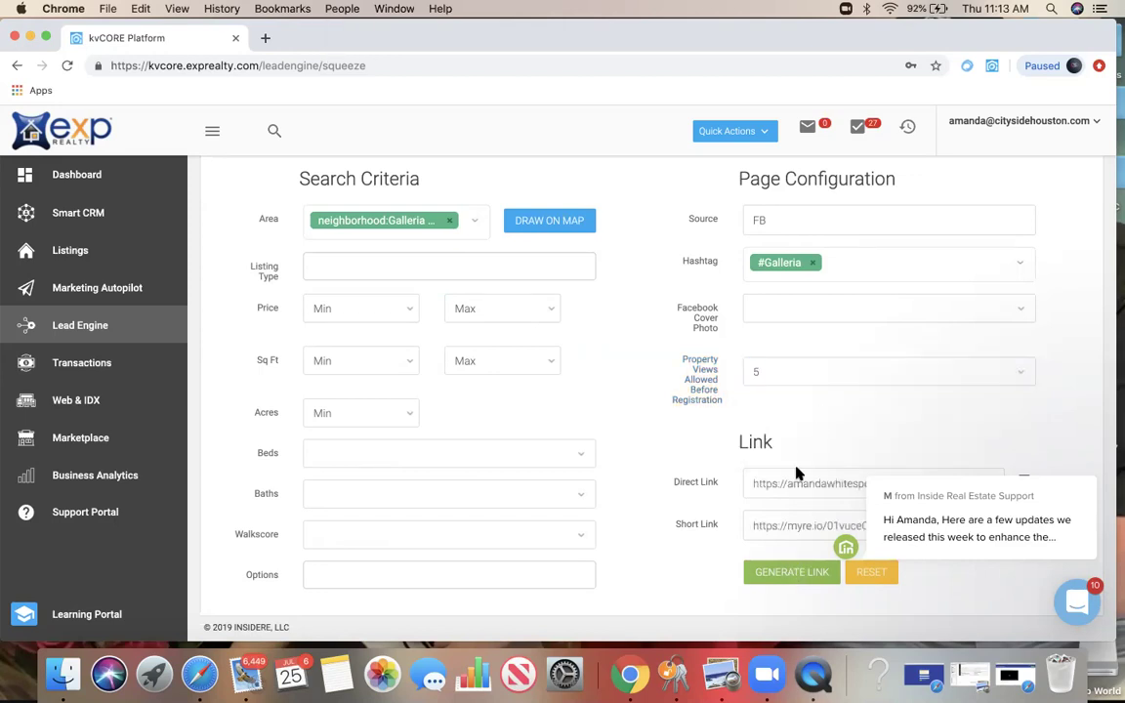
Step: Open the generated direct squeeze link in a new browser tab
left_click(795, 481)
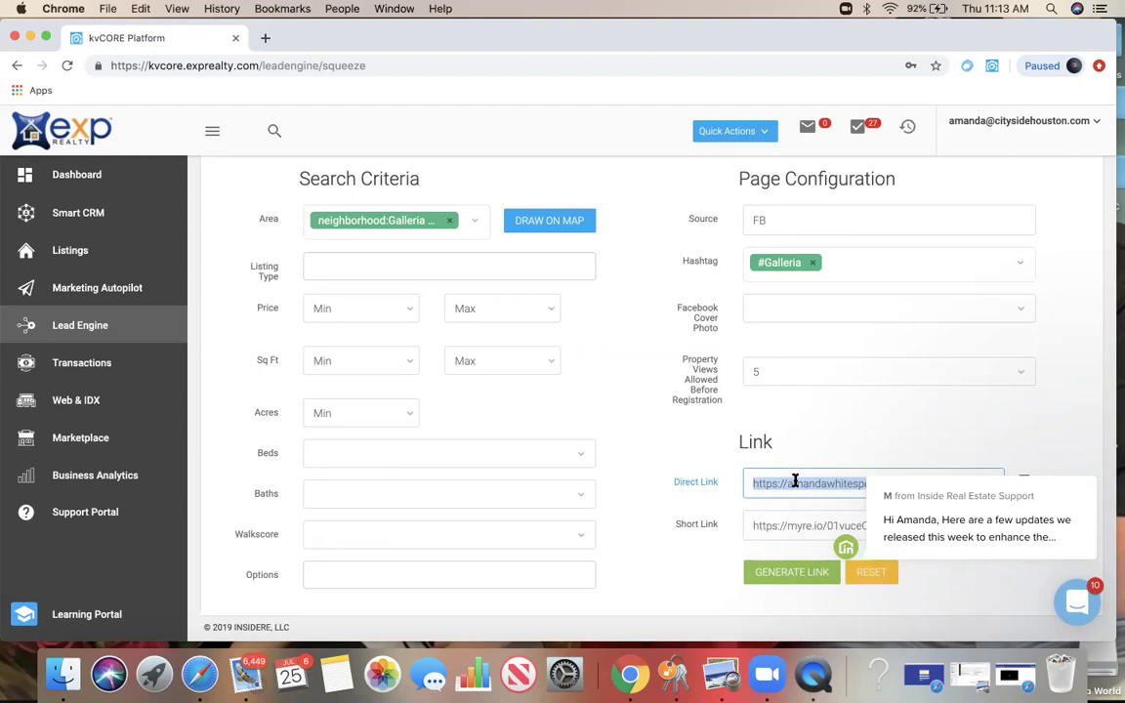
left_click(265, 38)
key("super+v")
key("Return")
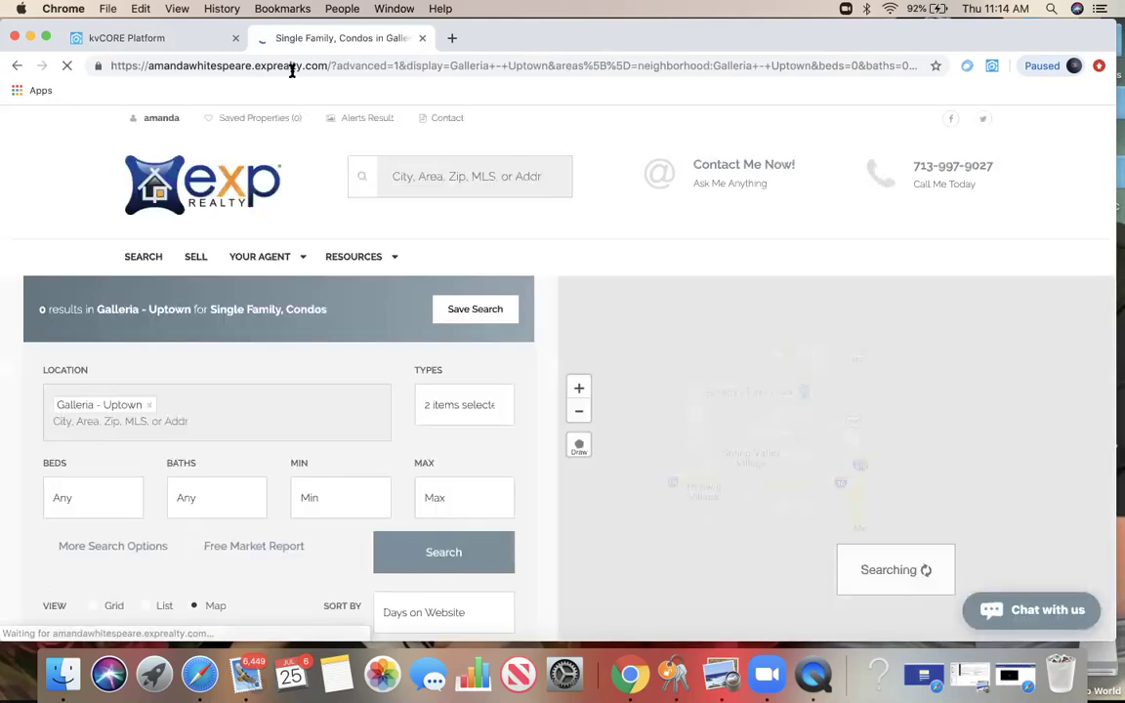
scroll(778, 387, "down", 1)
scroll(778, 387, "down", 5)
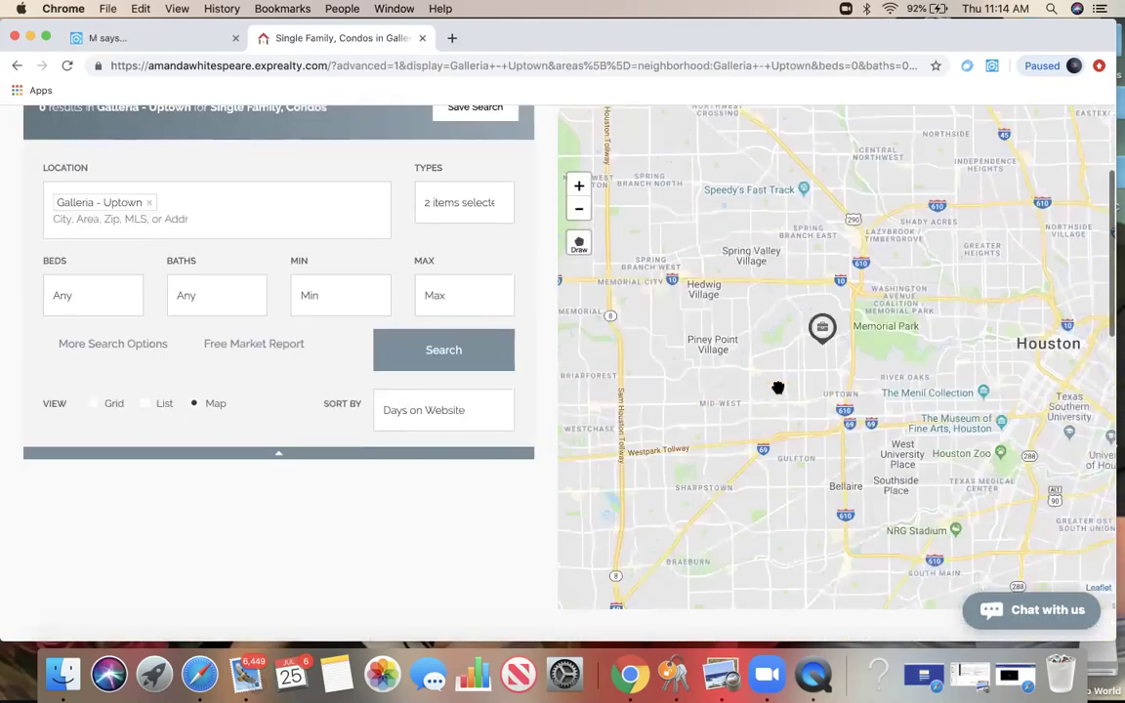
Step: View and close the office map popup, then remove the Galleria - Uptown location filter
left_click(822, 312)
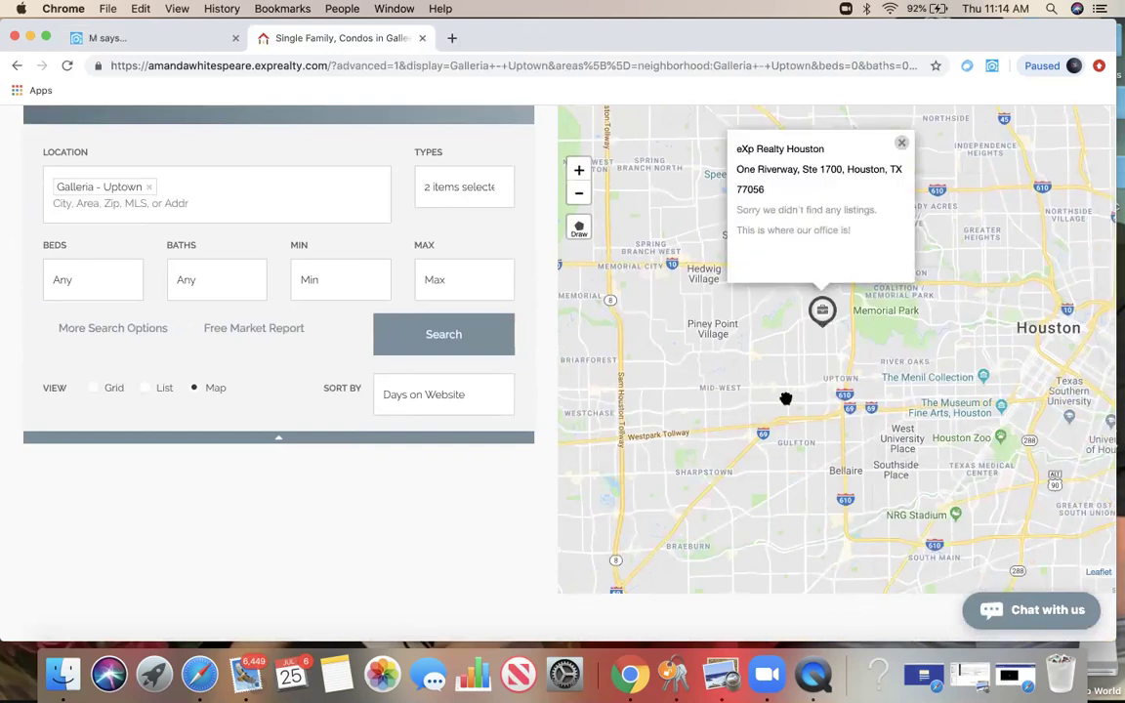
scroll(786, 397, "up", 5)
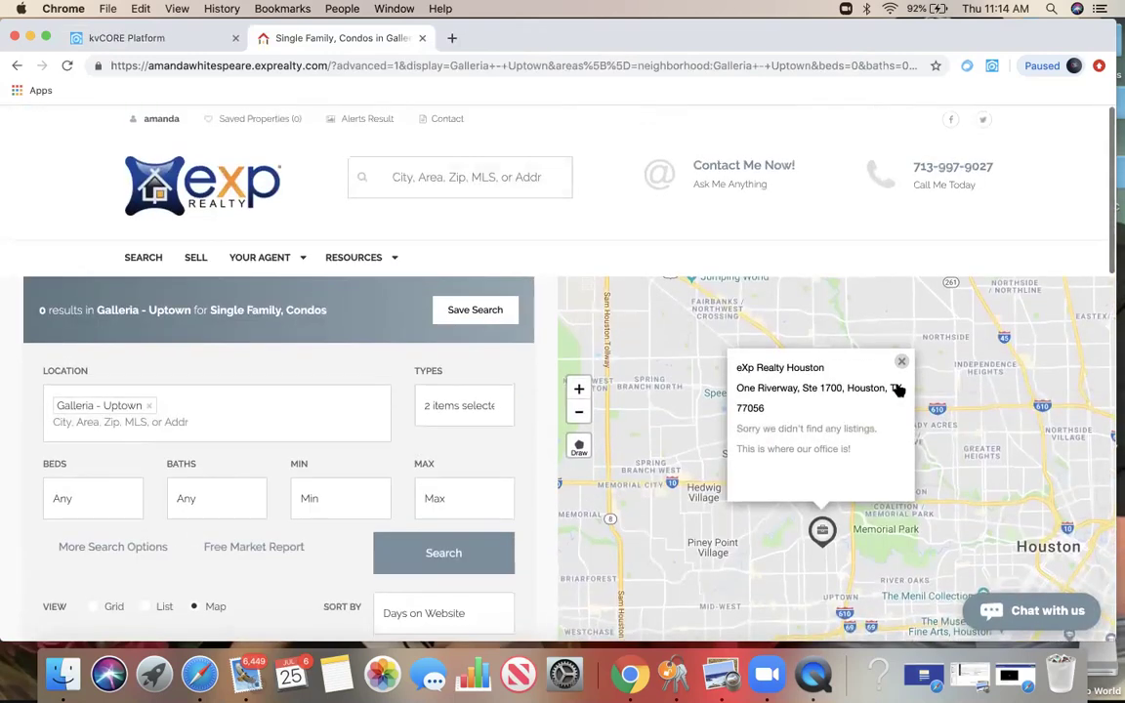
left_click(901, 360)
left_click(149, 405)
left_click(143, 39)
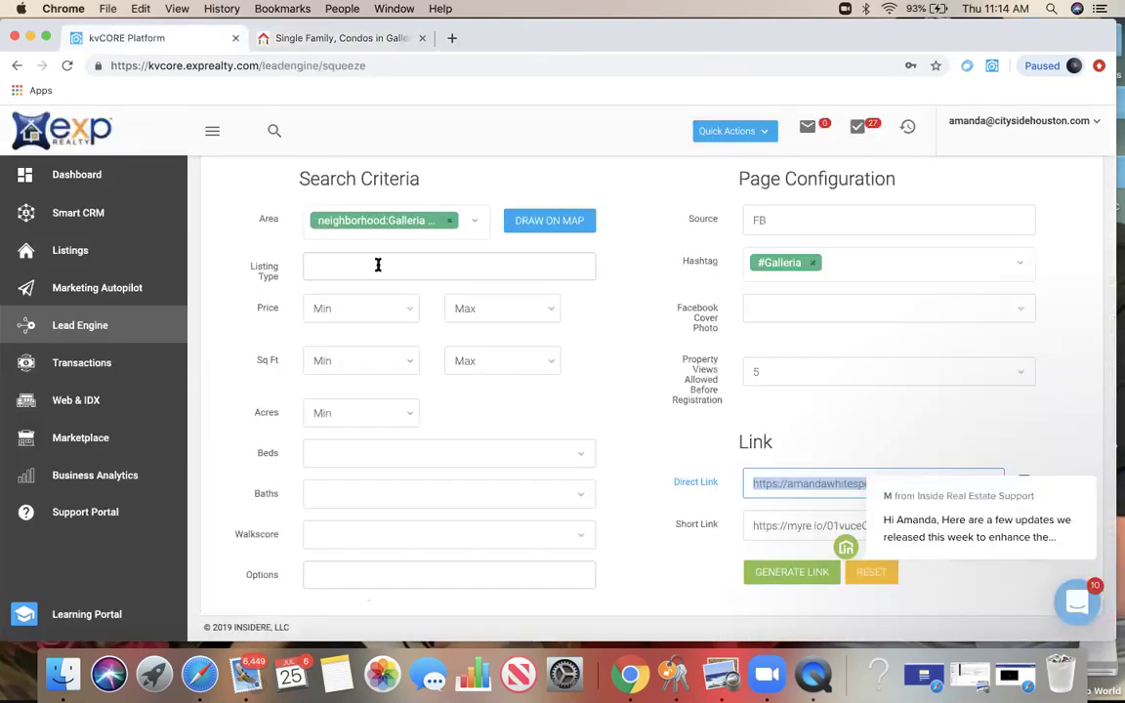
Step: Replace the area with neighborhood:Galleria and generate a new direct link
left_click(449, 221)
left_click(433, 220)
type("galleria")
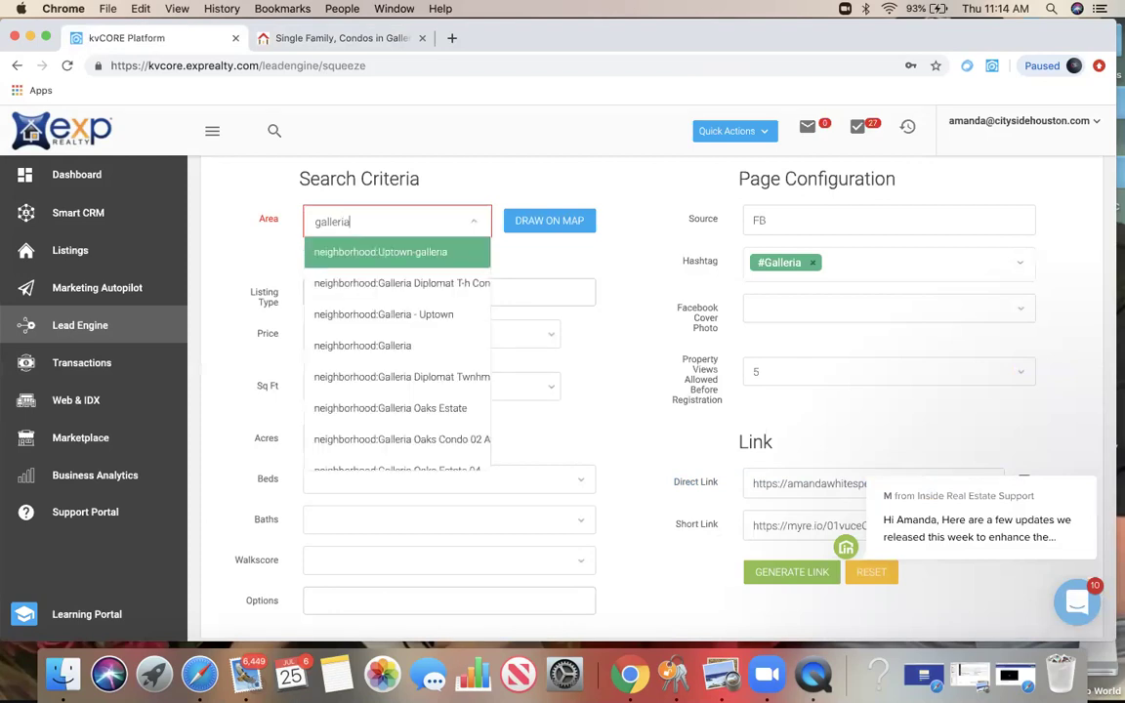
left_click(420, 349)
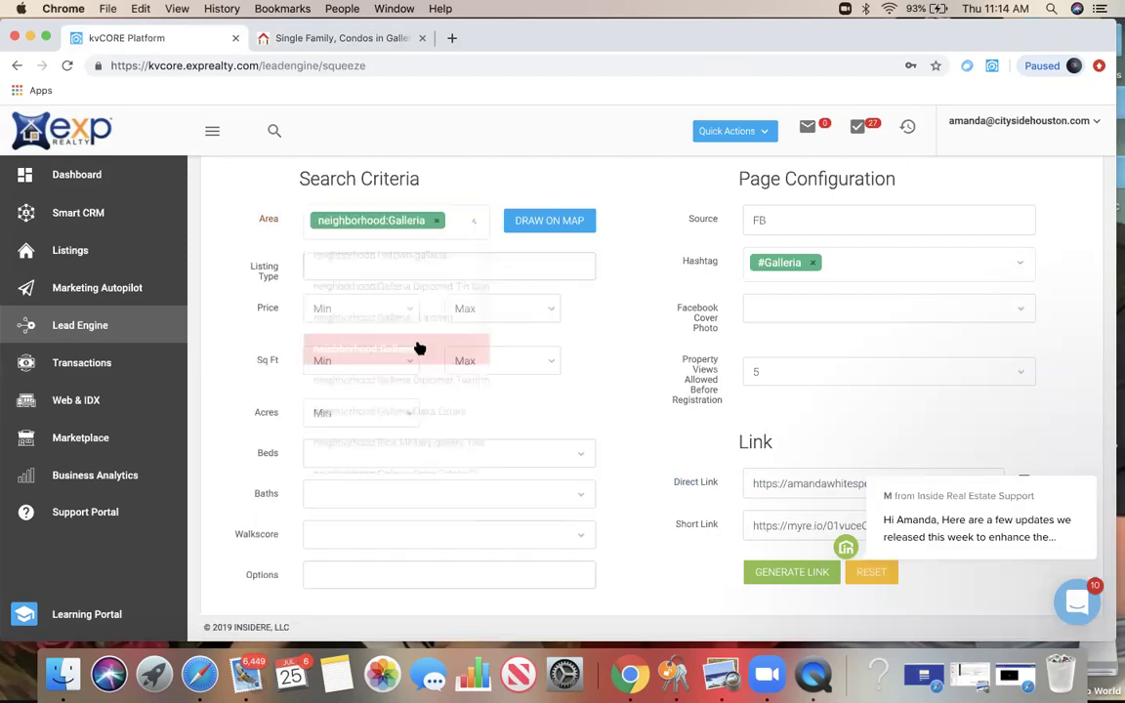
left_click(805, 578)
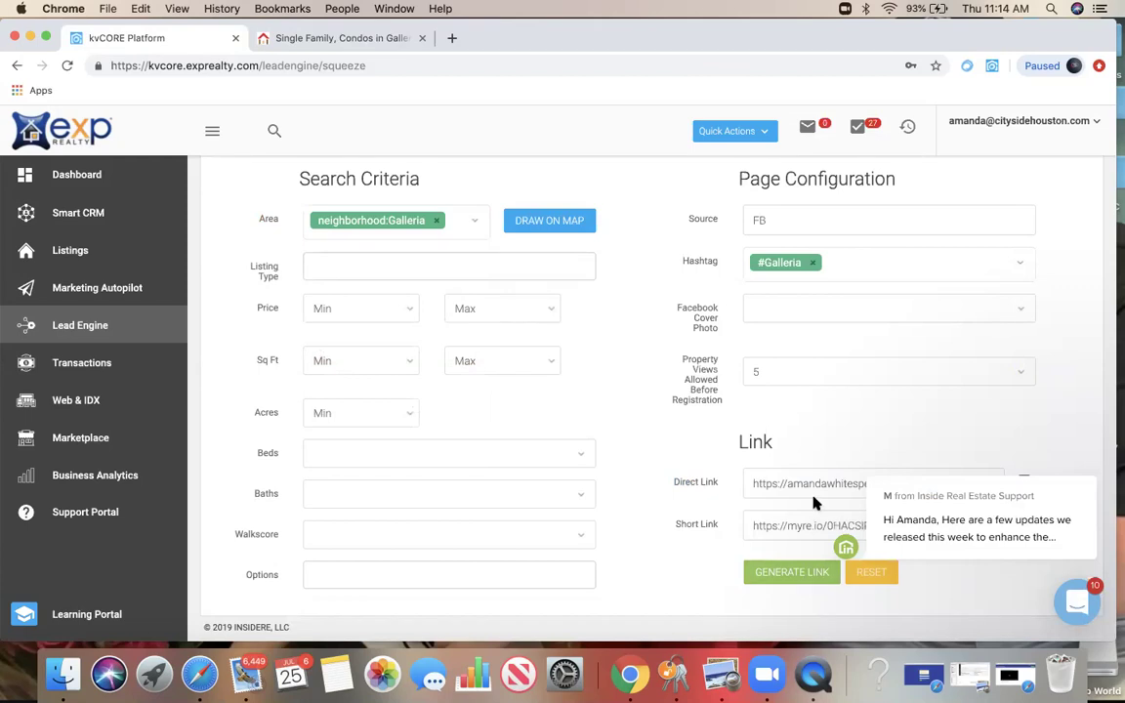
left_click(811, 493)
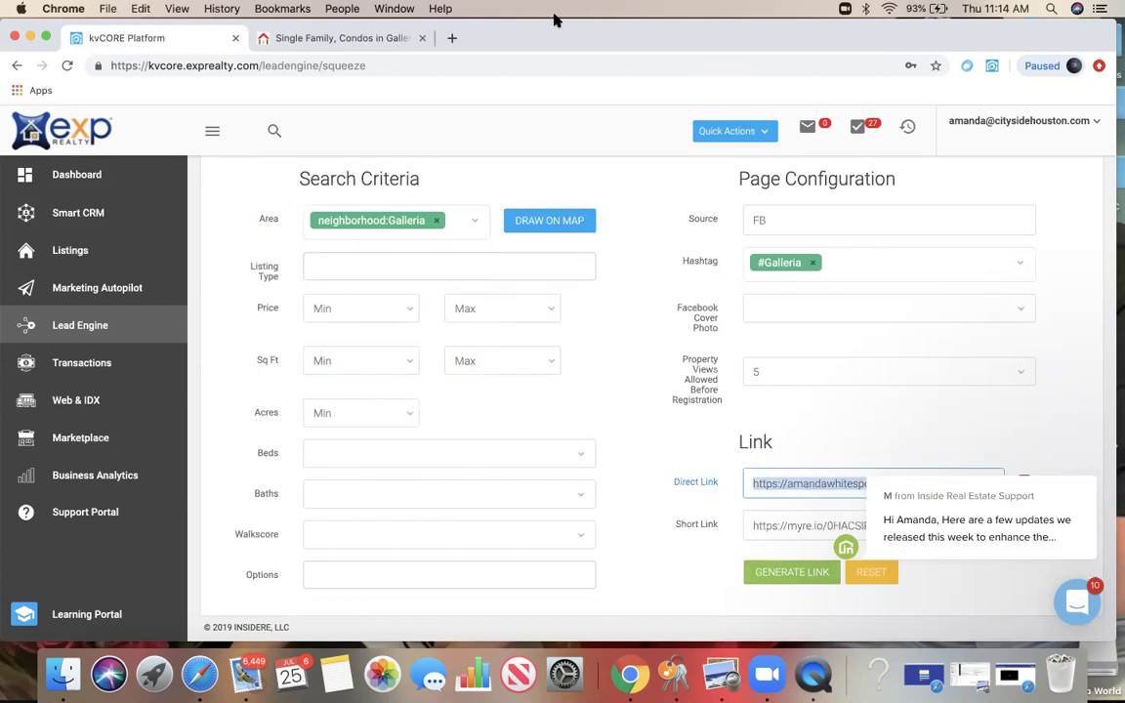
Step: Load the new Galleria squeeze link in the preview tab
left_click(283, 37)
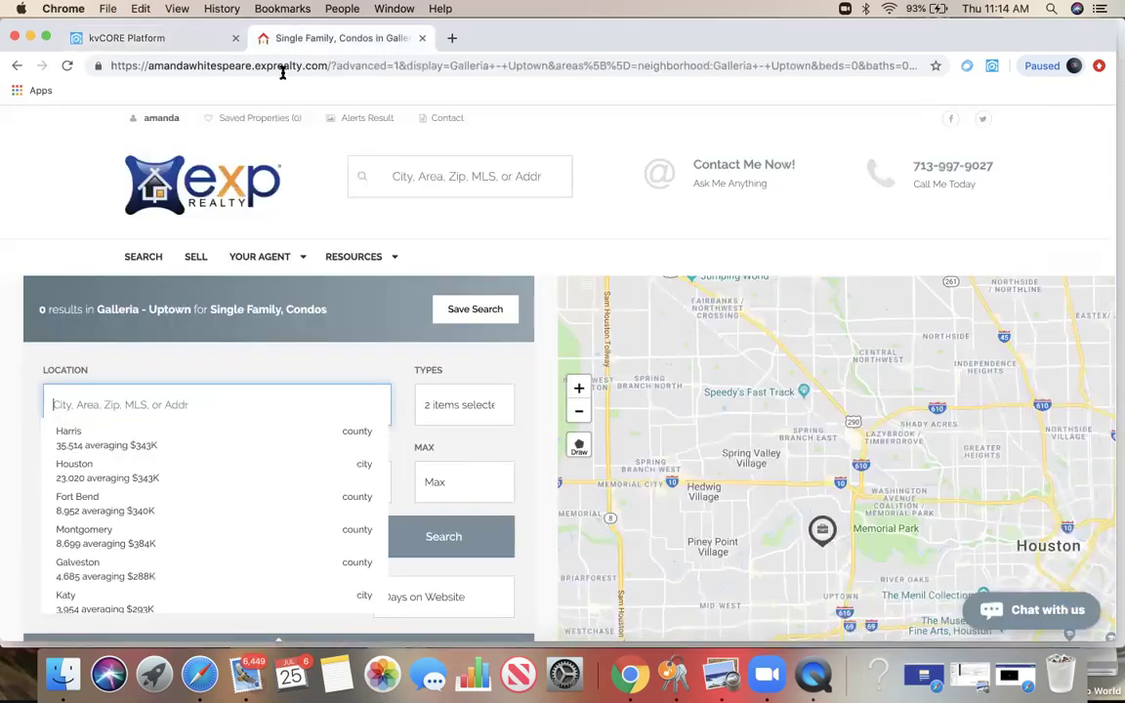
left_click(282, 69)
key("super+v")
key("Return")
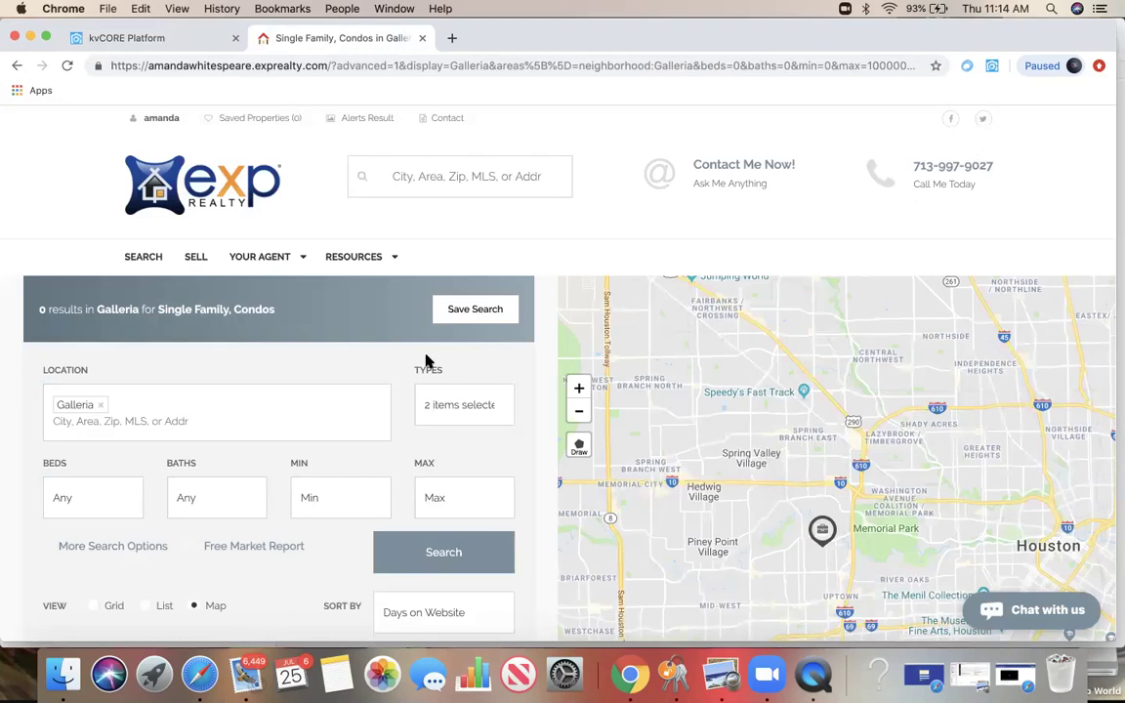
scroll(430, 385, "down", 4)
scroll(432, 388, "up", 4)
Step: Browse the site's area search suggestions, then navigate back to a blank new tab
left_click(412, 174)
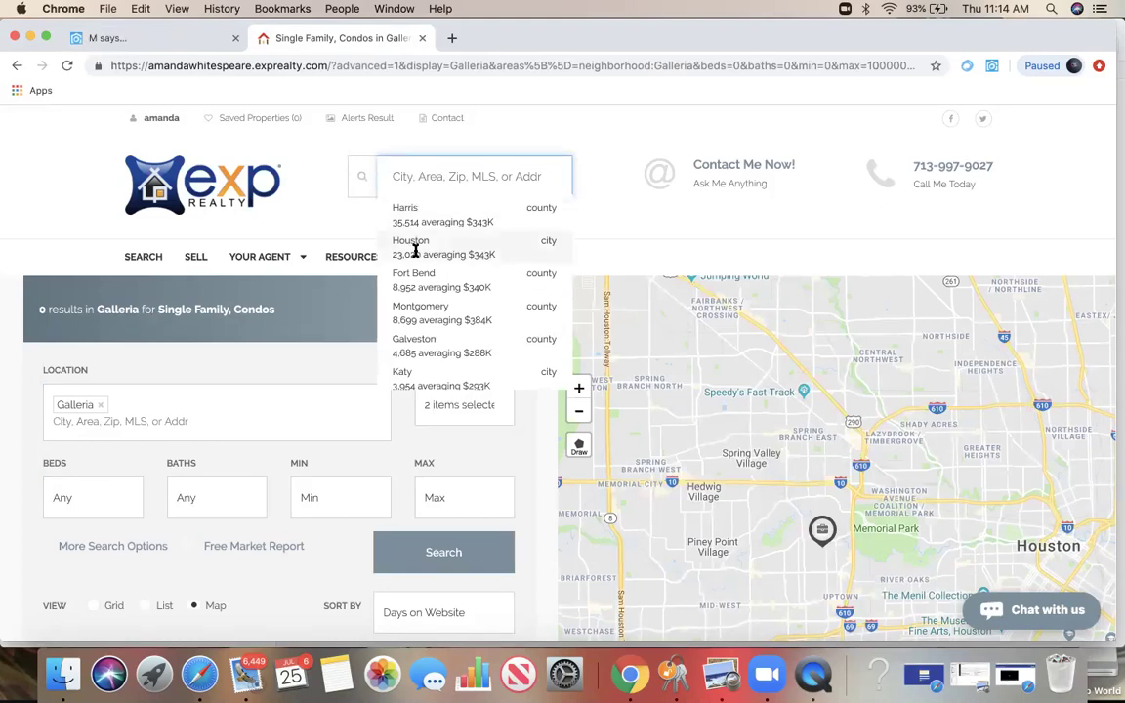
scroll(427, 379, "down", 2)
scroll(426, 379, "down", 5)
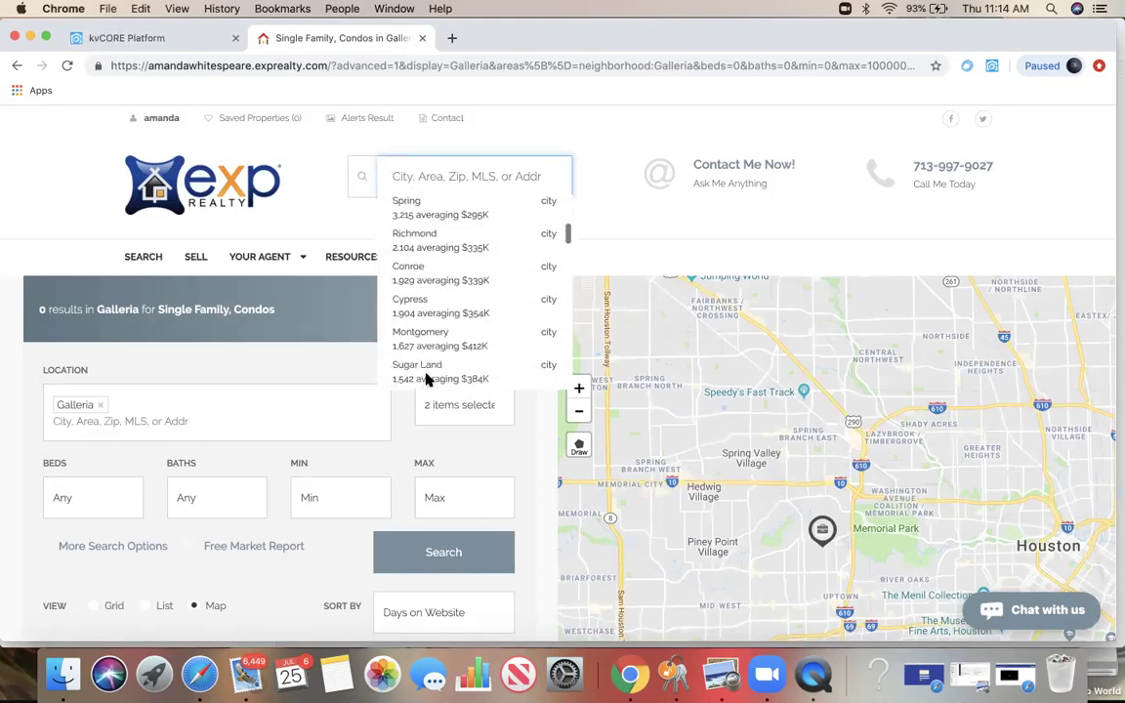
left_click(17, 67)
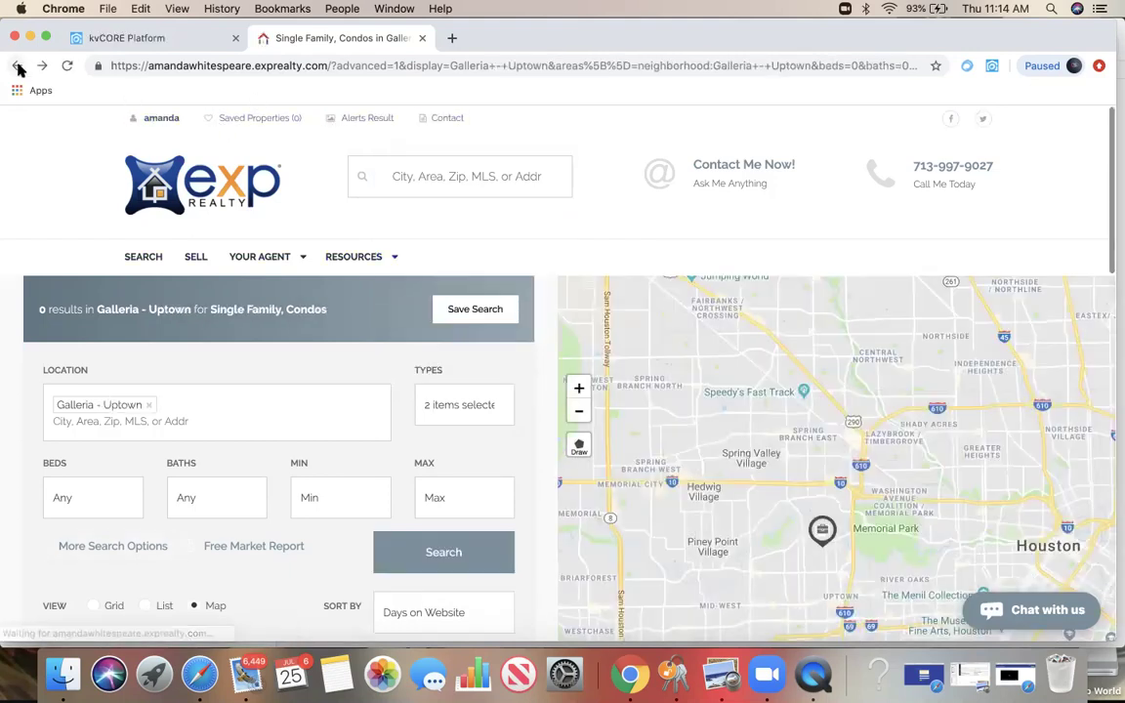
key("super+bracketleft")
Step: Switch the builder to Single Property and enter FB as the source
left_click(176, 37)
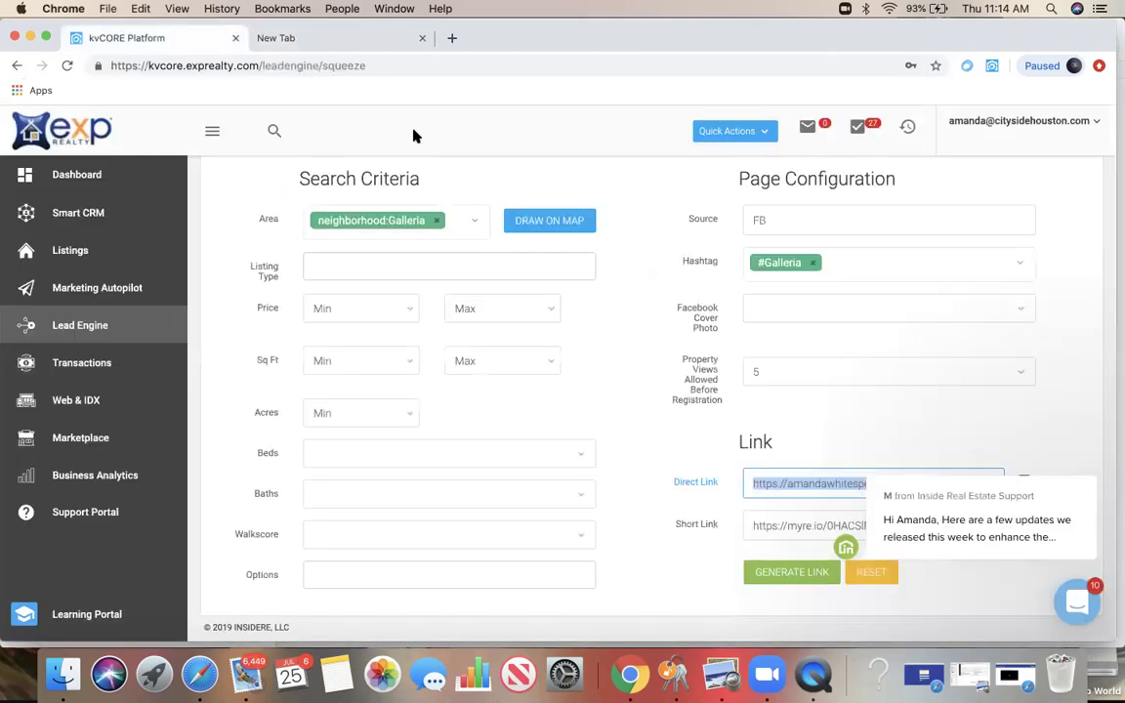
scroll(351, 274, "up", 5)
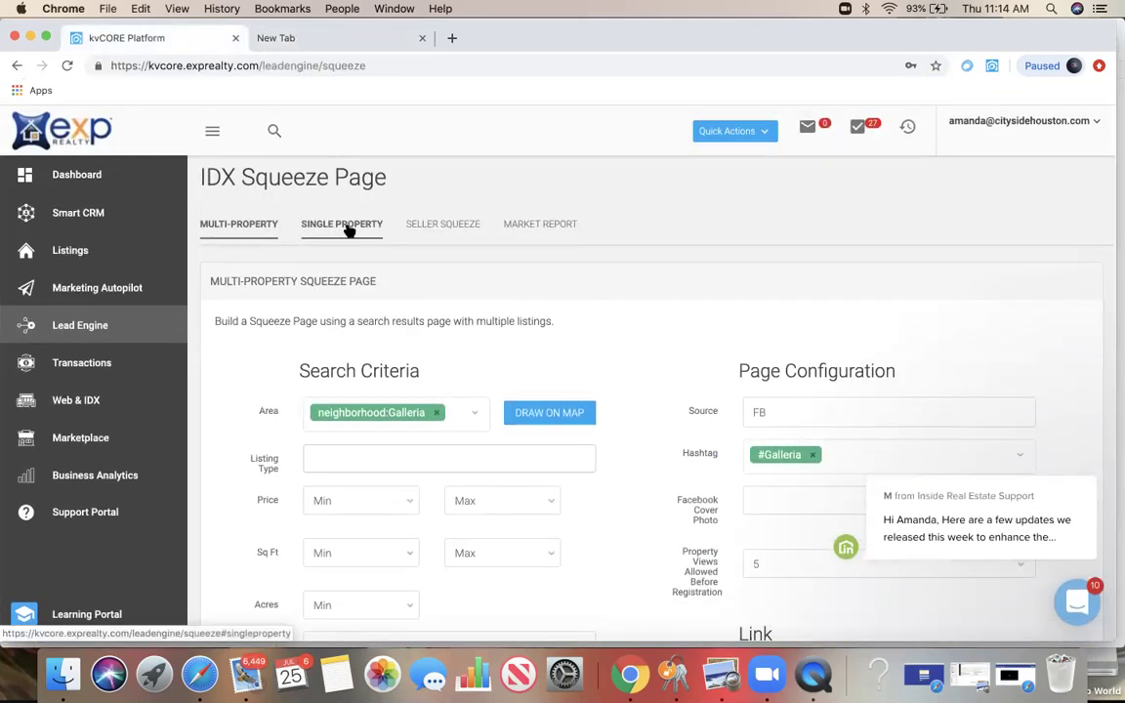
left_click(348, 230)
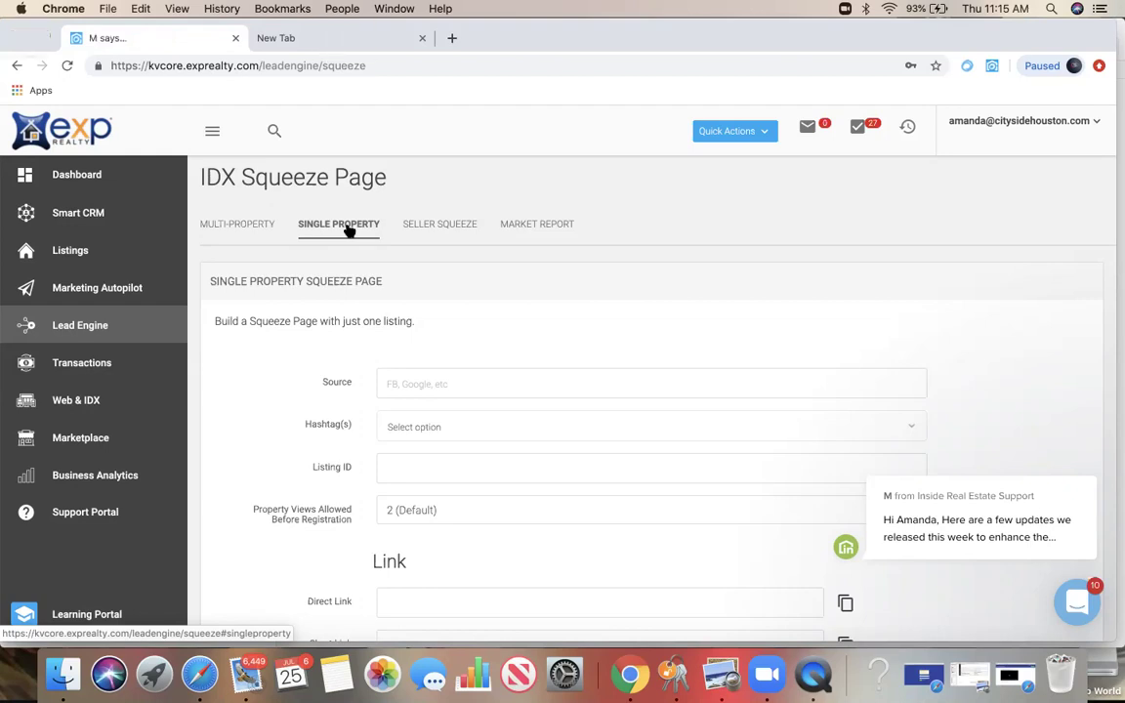
left_click(464, 380)
type("FB")
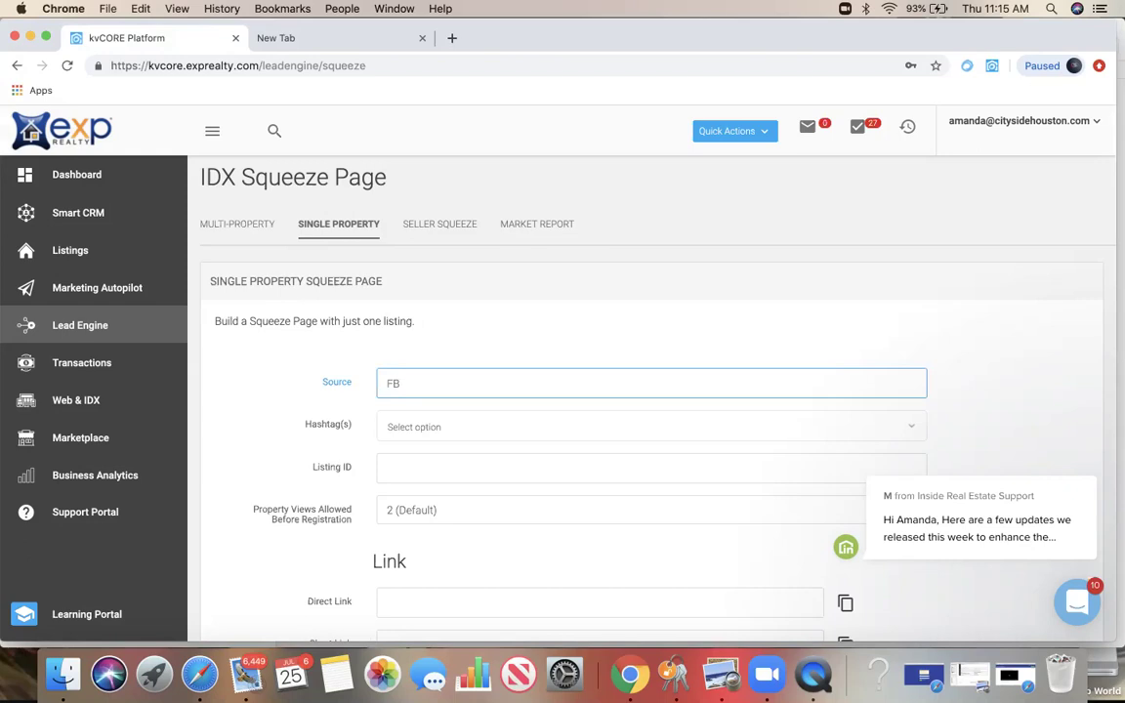
Step: Add #NewListing as the hashtag
left_click(414, 428)
type("#")
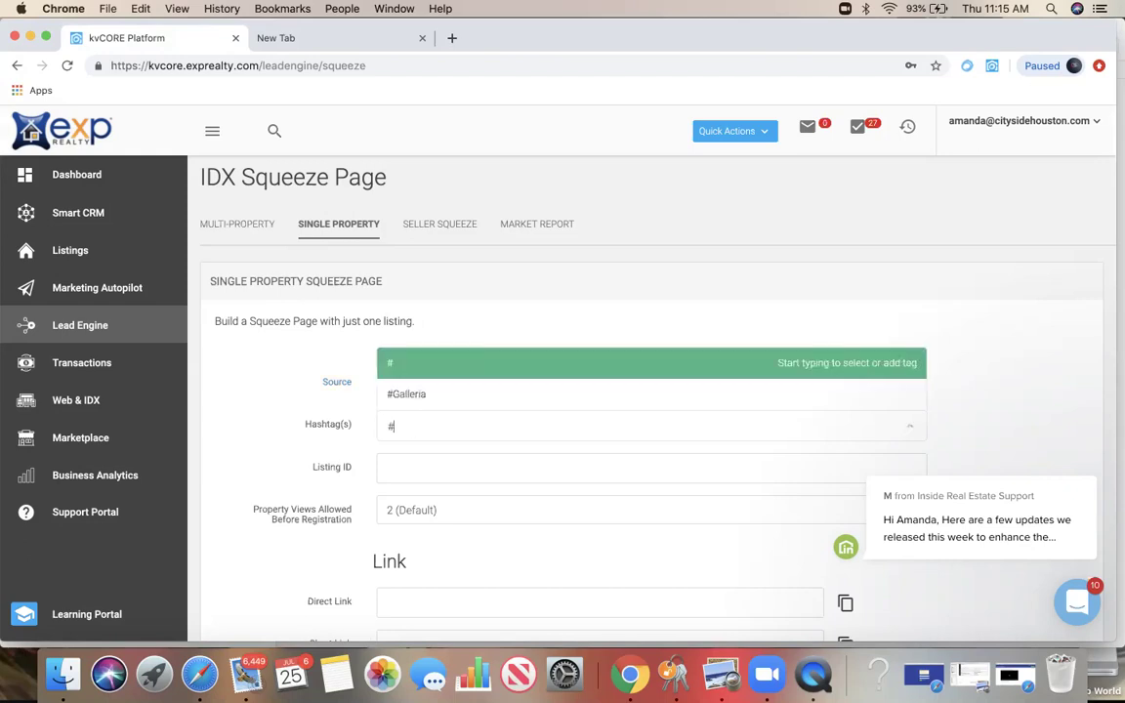
type("NewListing")
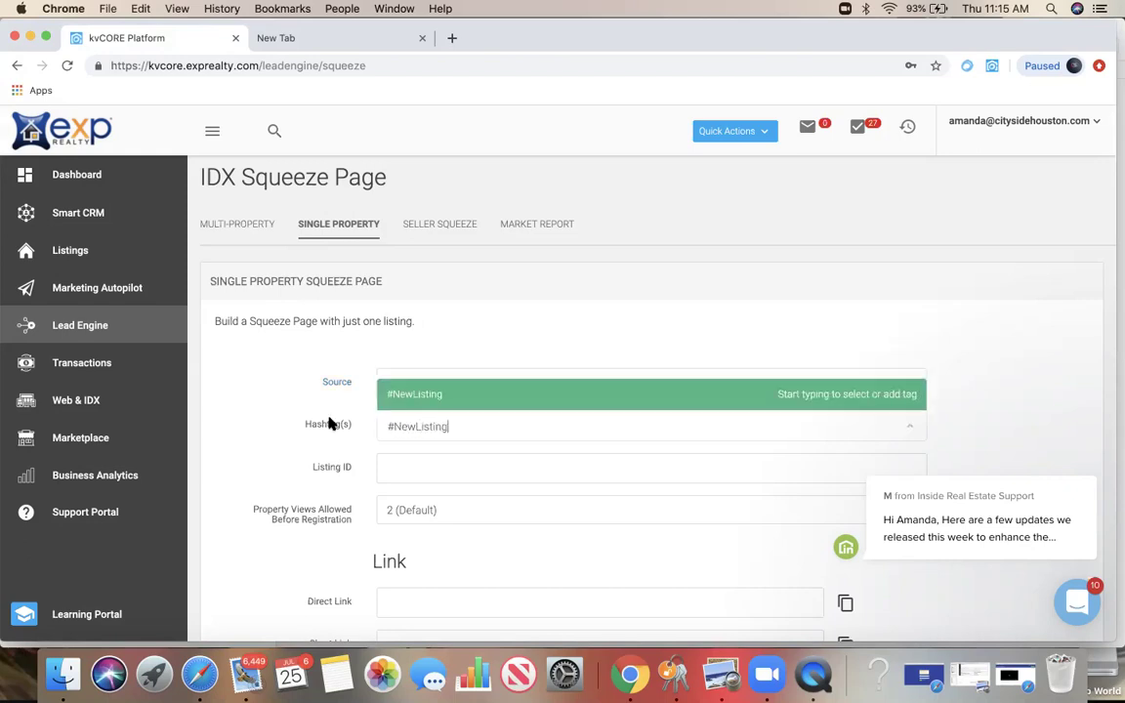
left_click(268, 446)
left_click(423, 426)
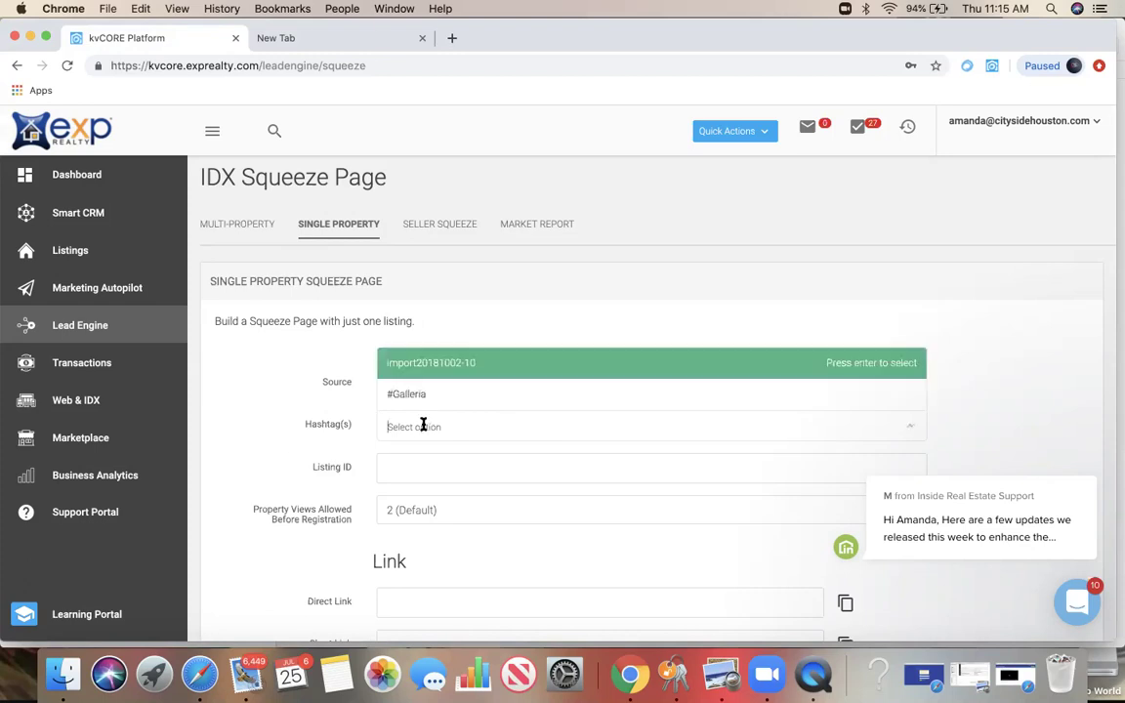
type("#")
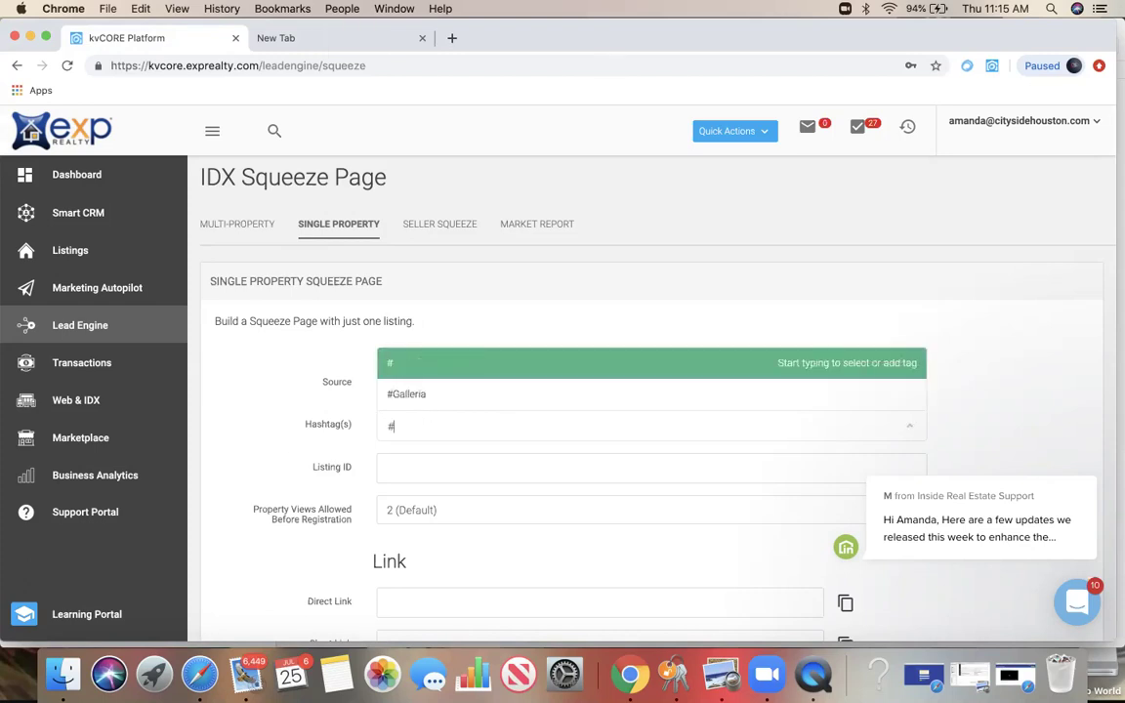
type("NewListing")
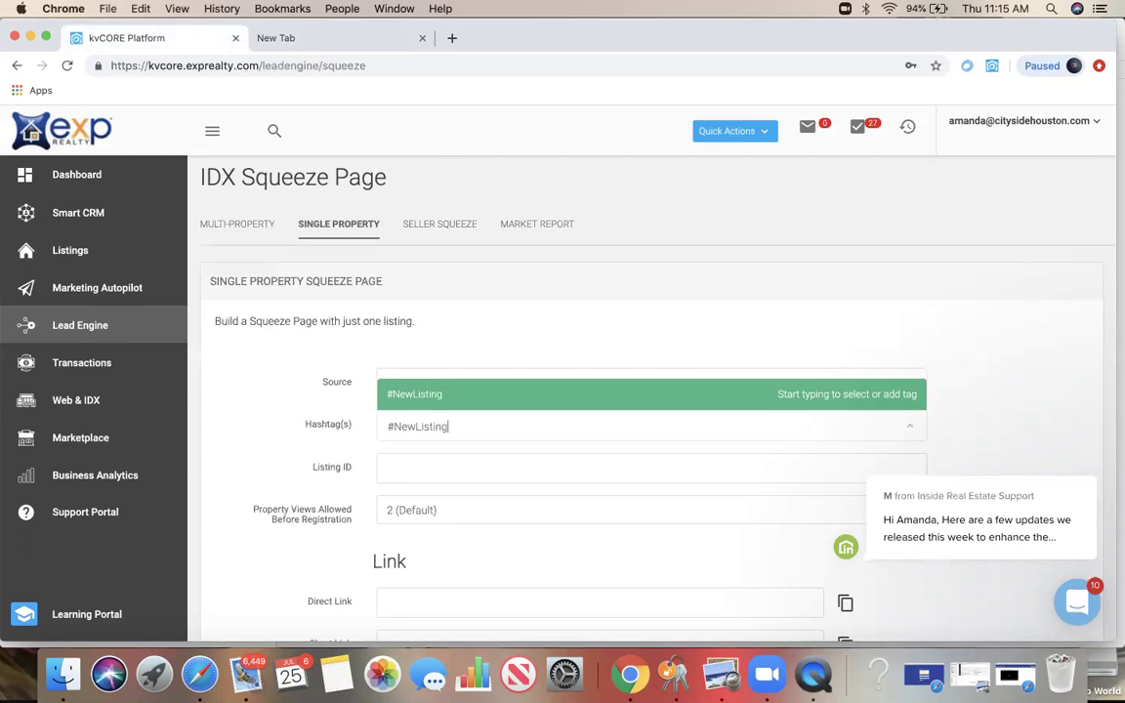
left_click(444, 394)
Step: Enter listing ID 4038418, allow 3 property views, and generate the single-property links
left_click(416, 463)
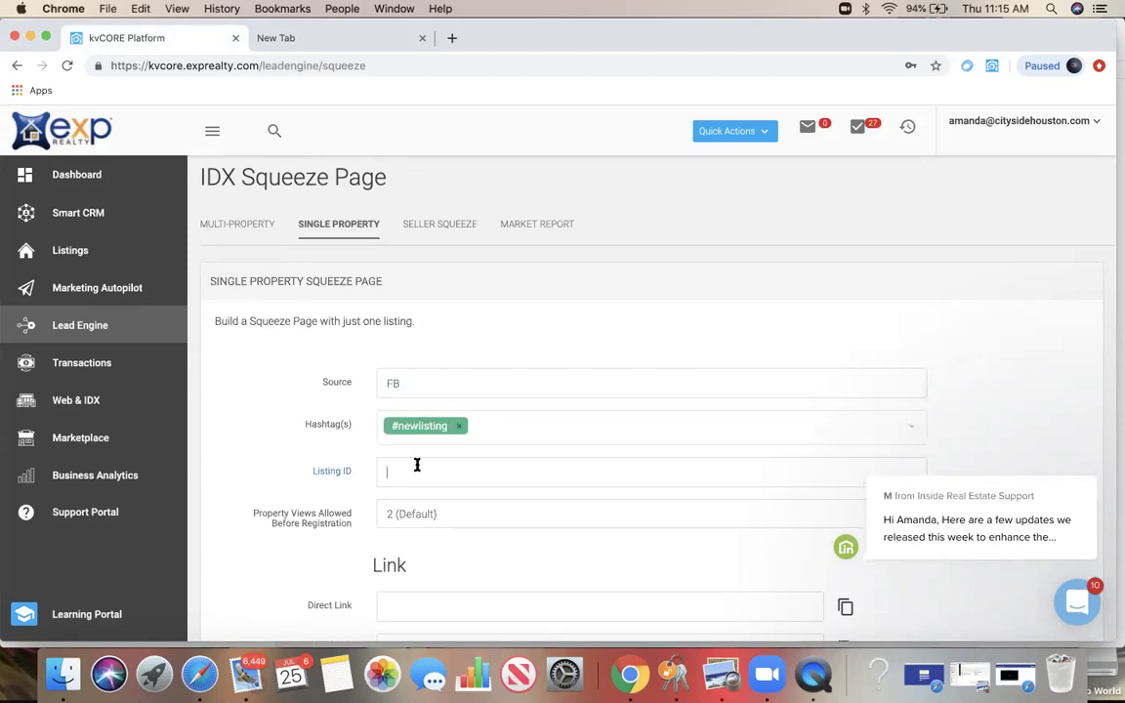
type("403")
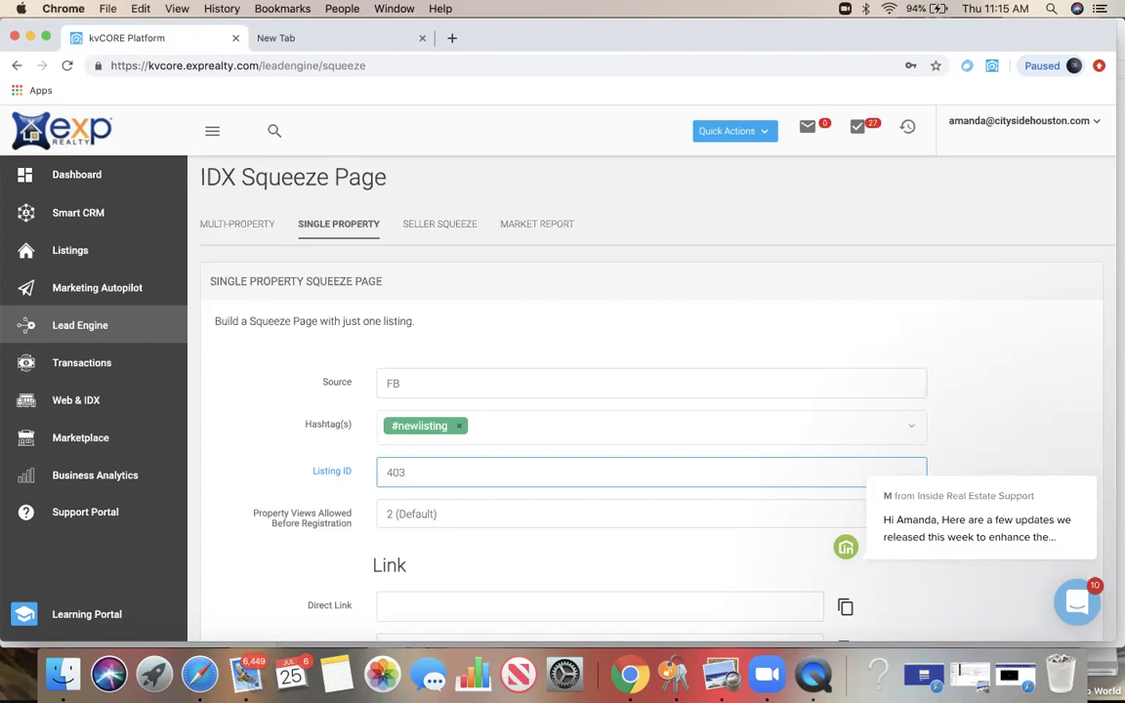
type("8418")
left_click(426, 516)
left_click(427, 528)
scroll(338, 550, "down", 3)
left_click(515, 591)
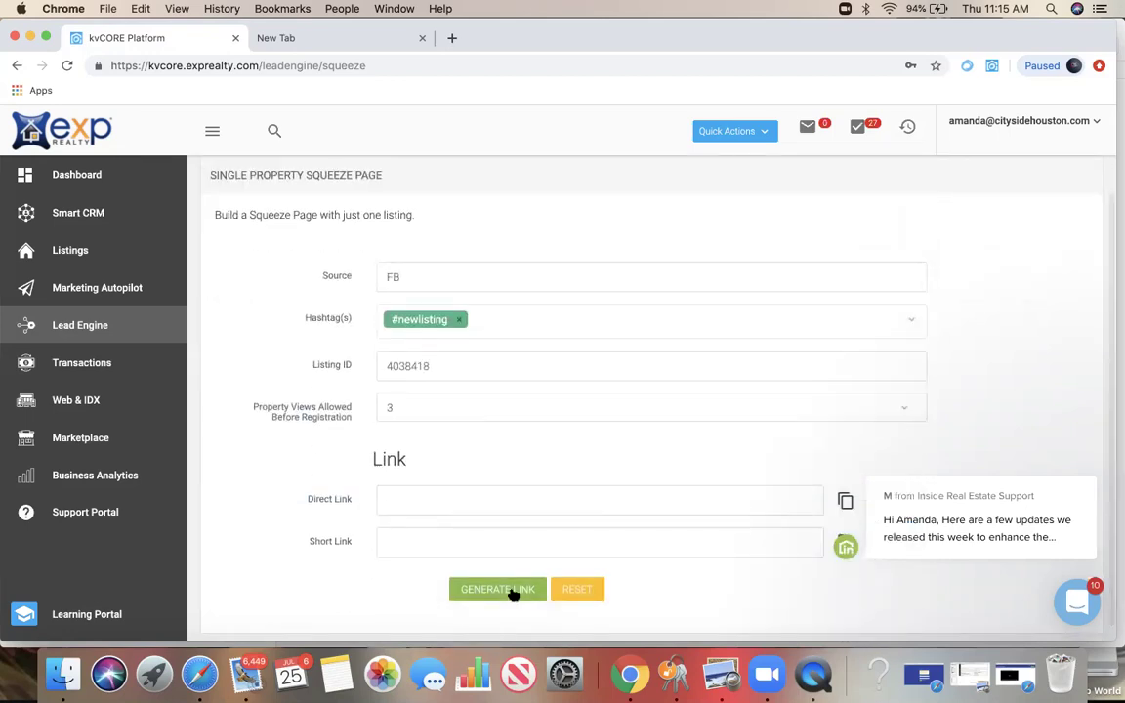
left_click(516, 502)
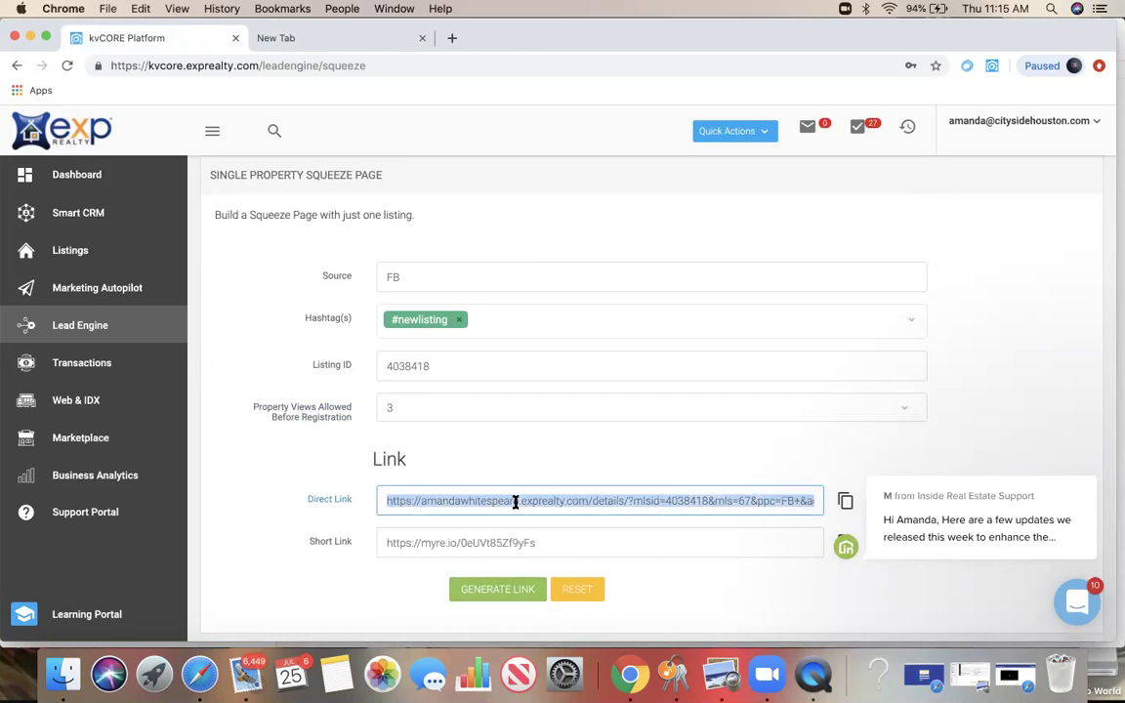
left_click(560, 444)
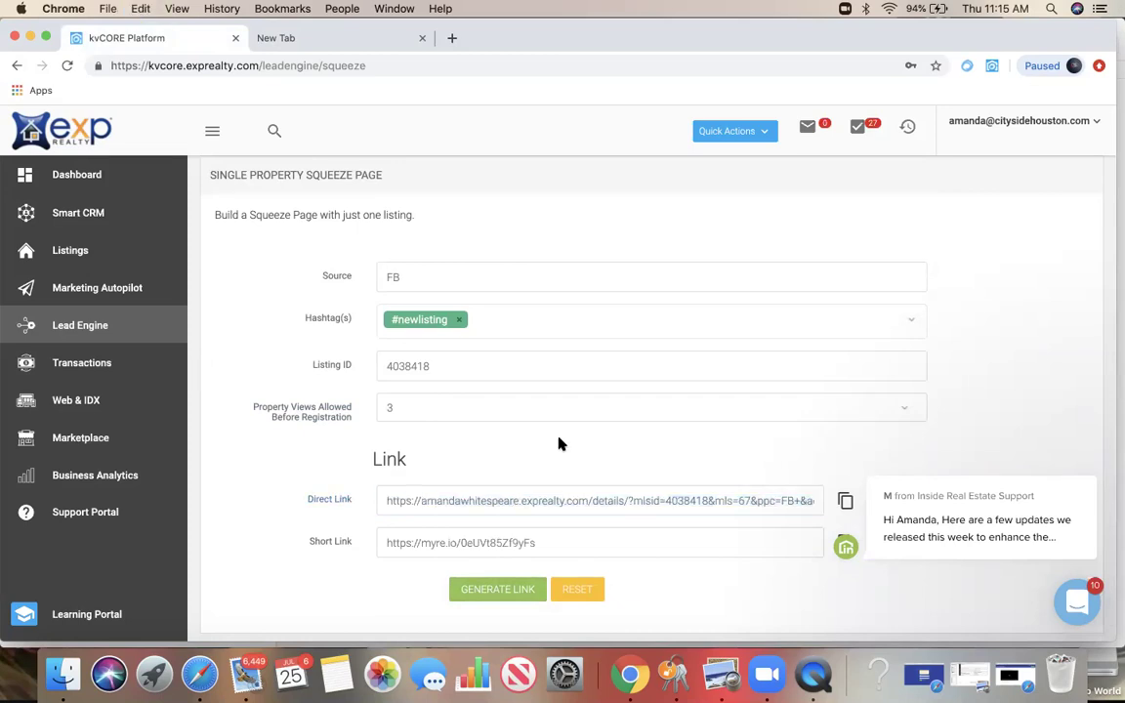
Step: Load the single-property squeeze link in the second tab
left_click(276, 37)
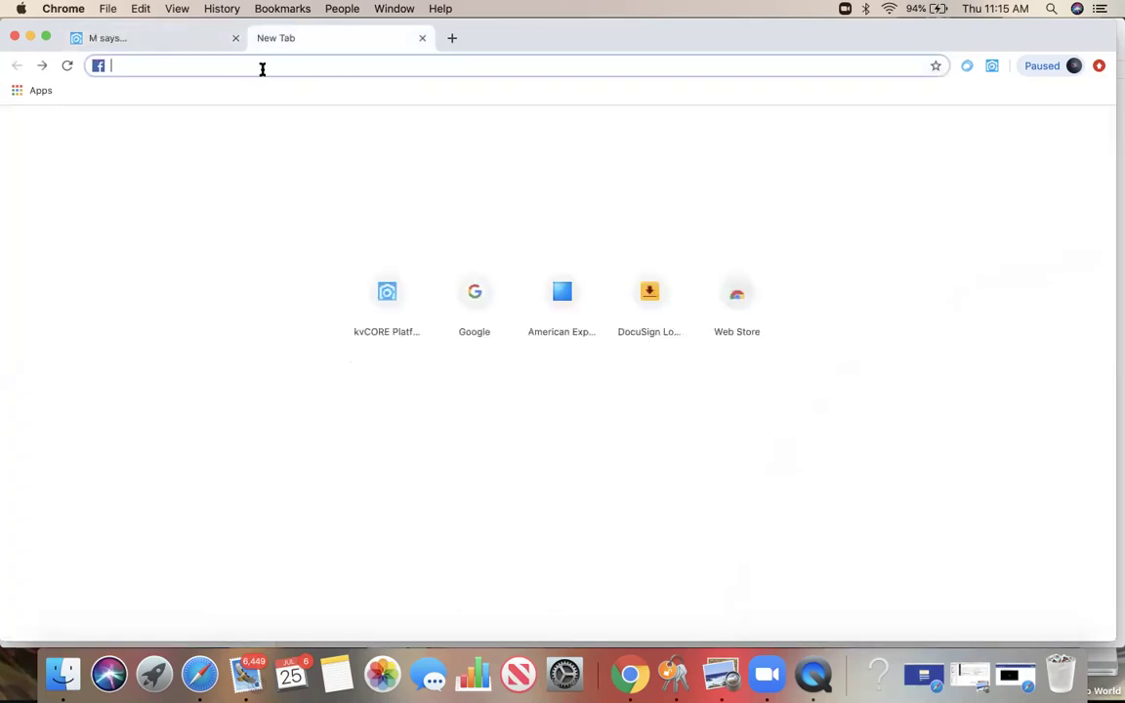
key("Return")
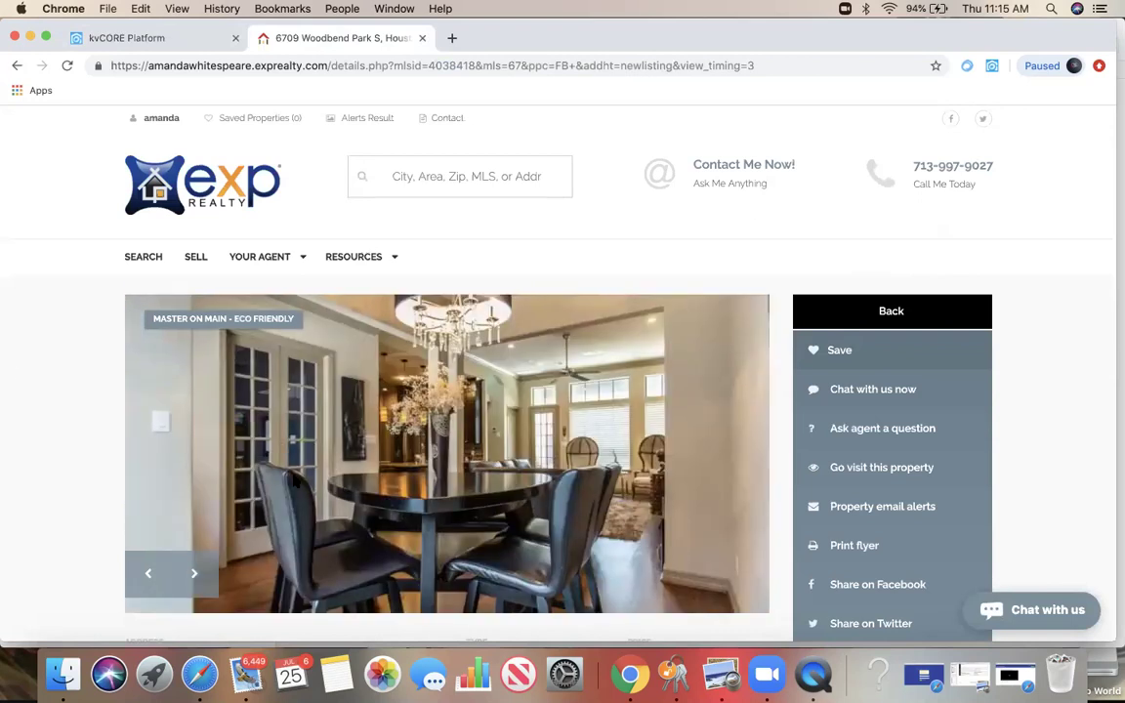
scroll(868, 322, "down", 3)
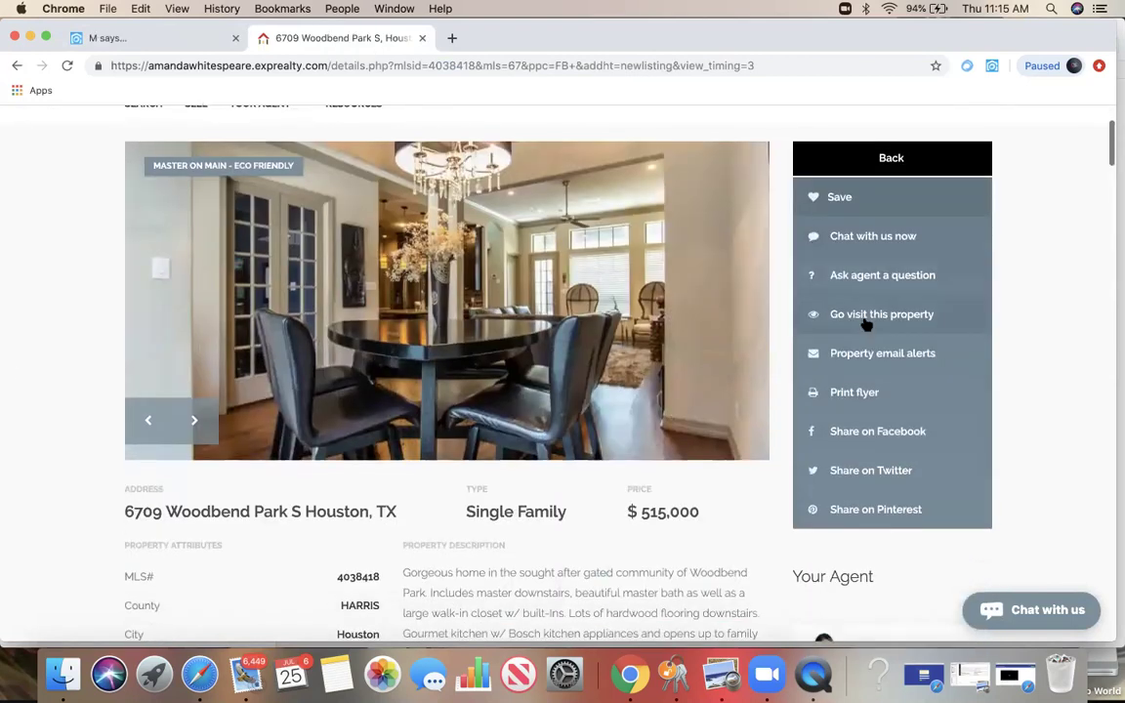
scroll(869, 352, "down", 6)
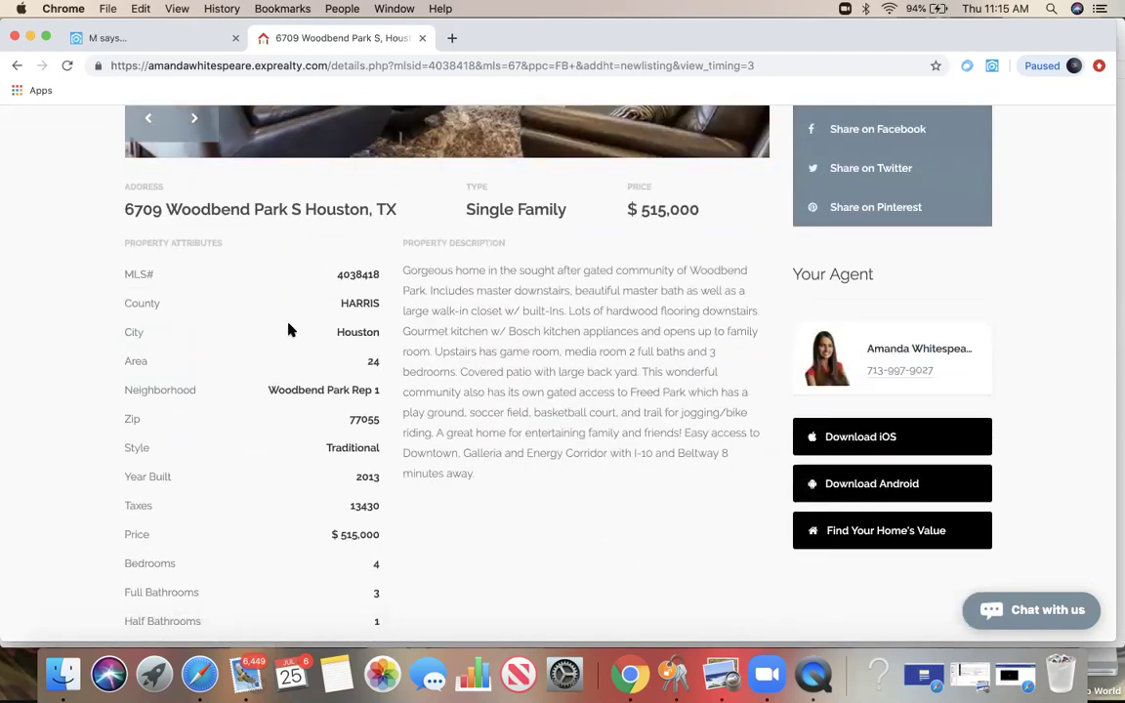
scroll(188, 484, "down", 3)
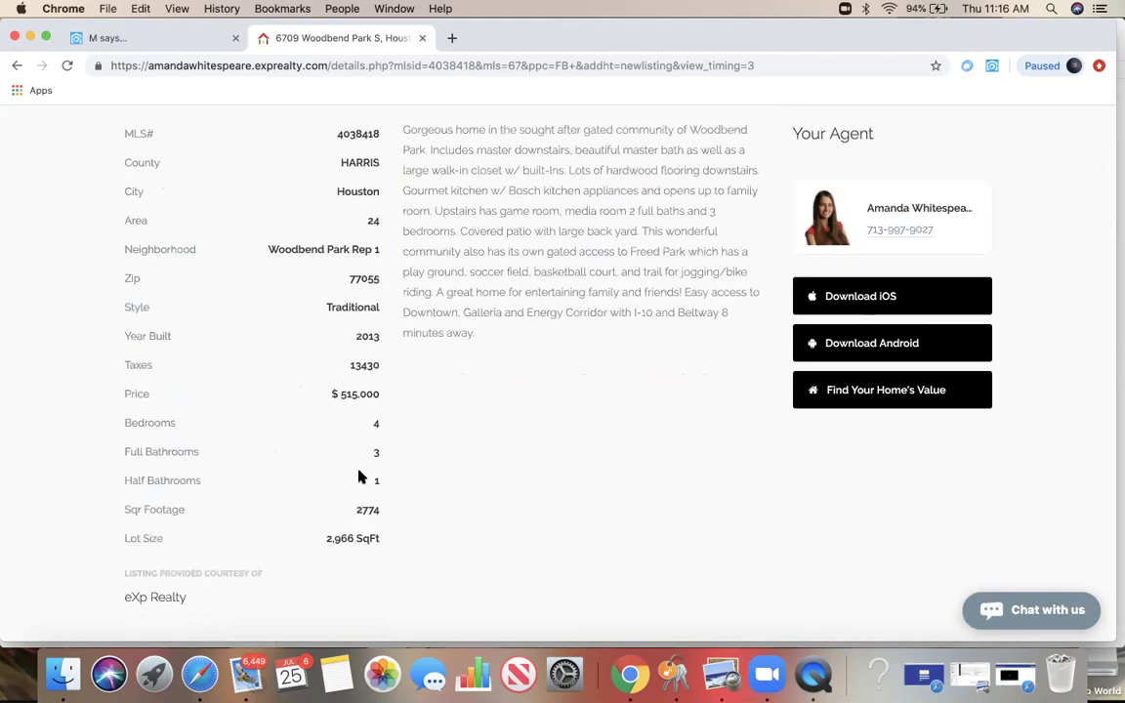
scroll(544, 467, "down", 10)
scroll(544, 461, "down", 15)
scroll(544, 461, "down", 15)
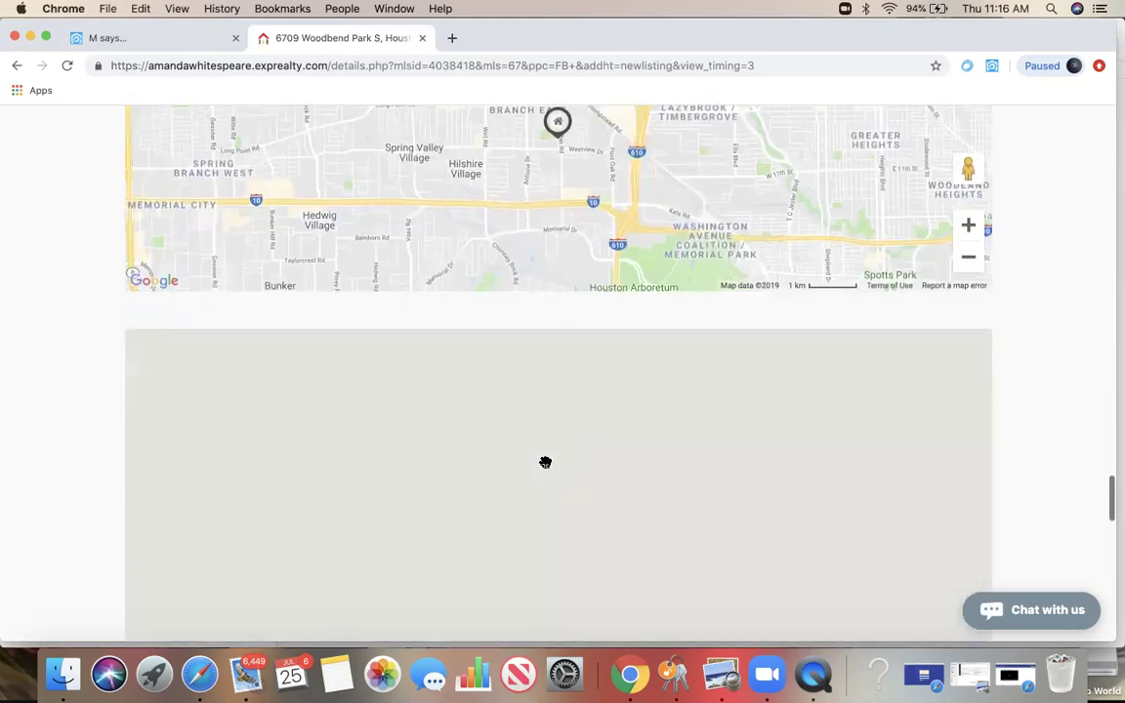
scroll(83, 361, "up", 8)
scroll(83, 361, "up", 20)
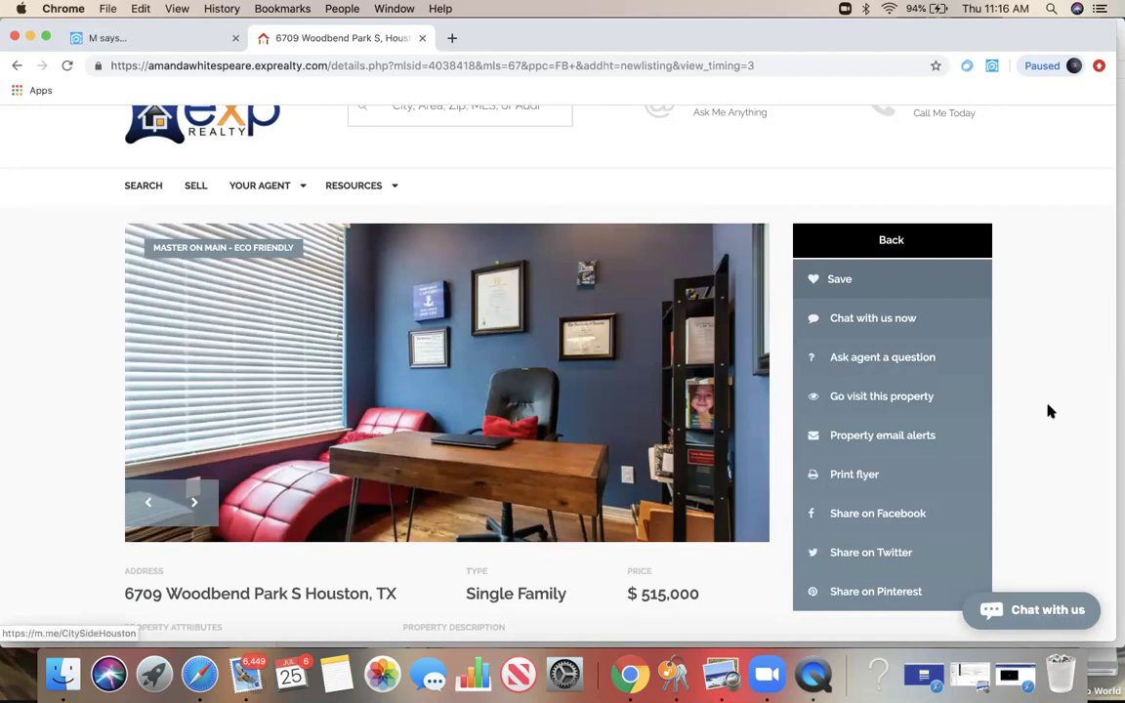
scroll(1047, 411, "up", 2)
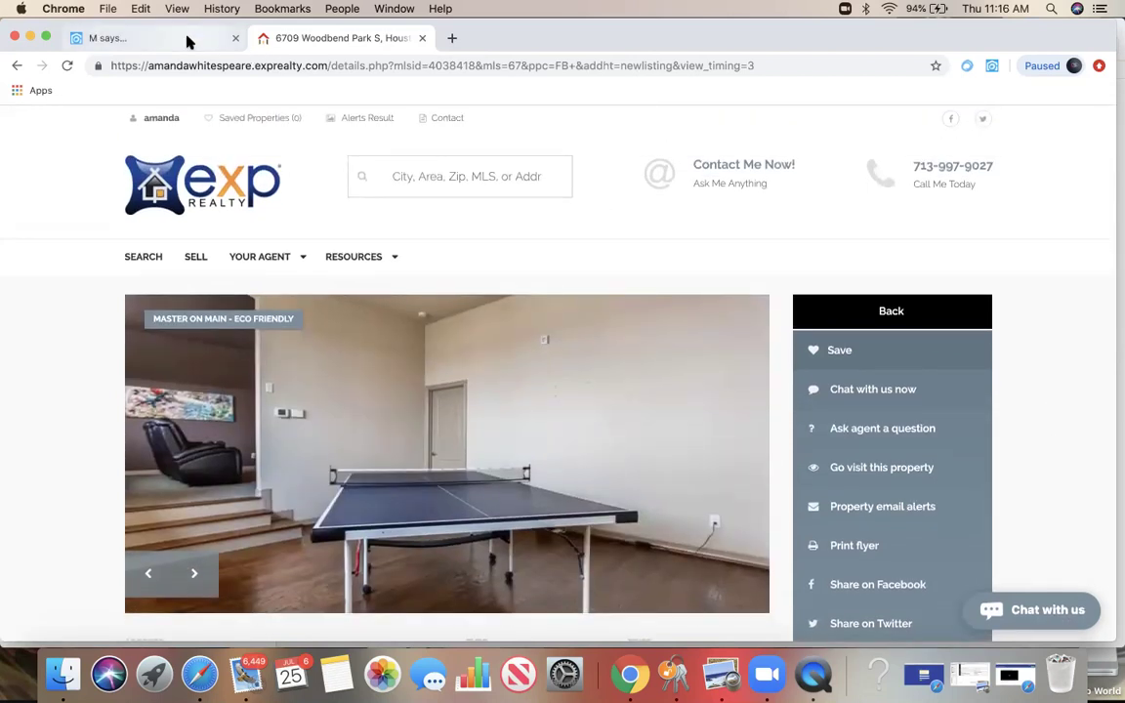
Step: Open the Seller Squeeze form and enter Nextdoor as the source
left_click(188, 41)
scroll(381, 239, "up", 3)
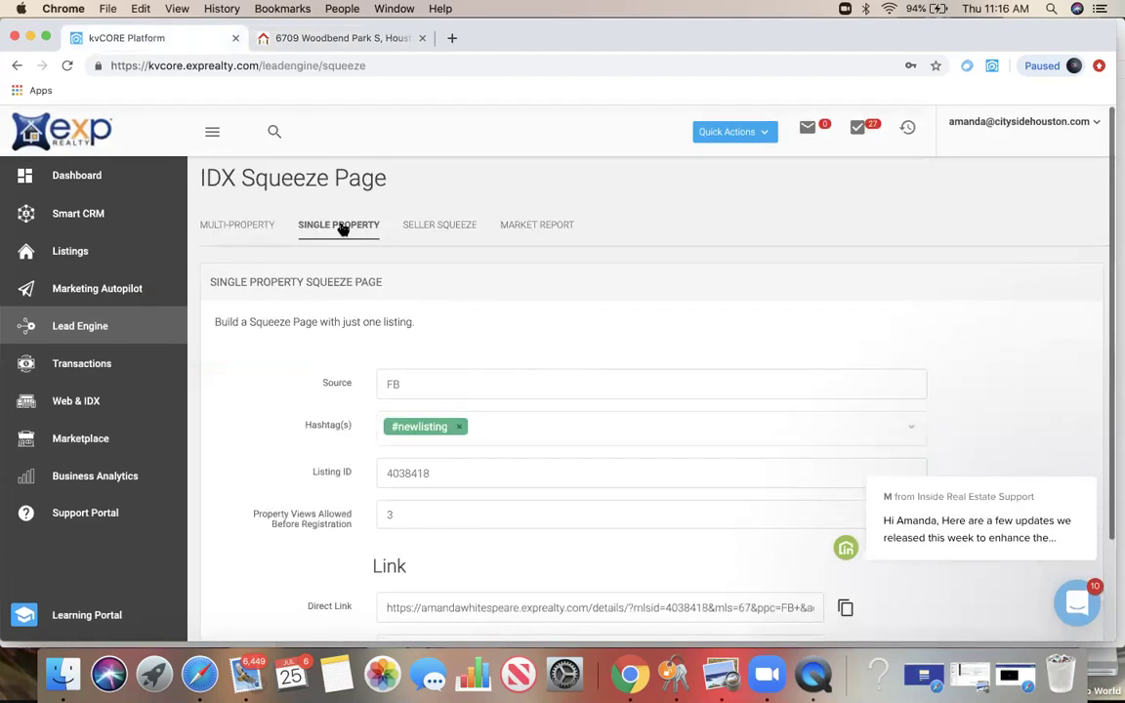
left_click(238, 231)
left_click(342, 230)
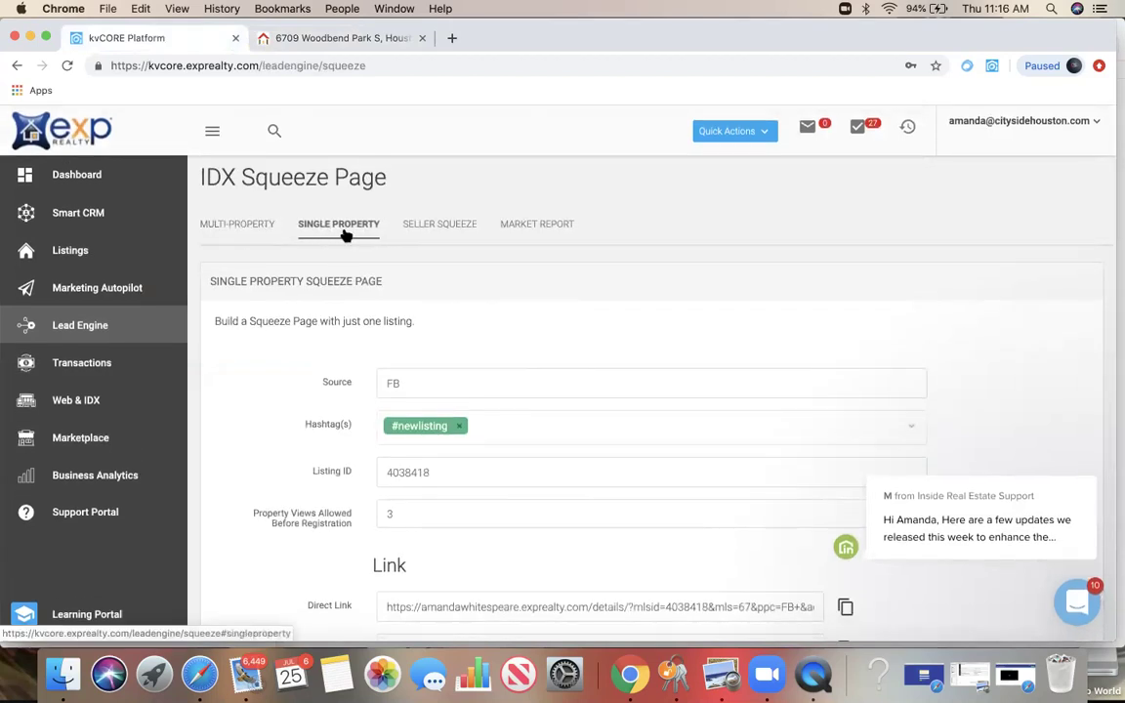
left_click(441, 228)
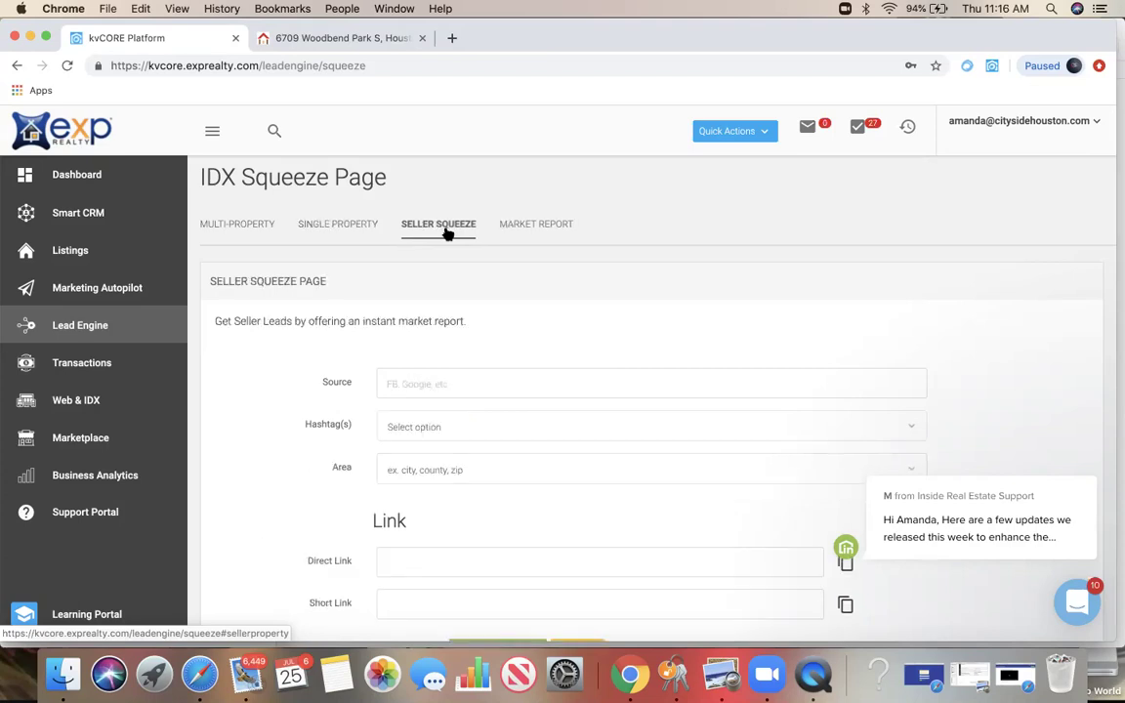
left_click(455, 380)
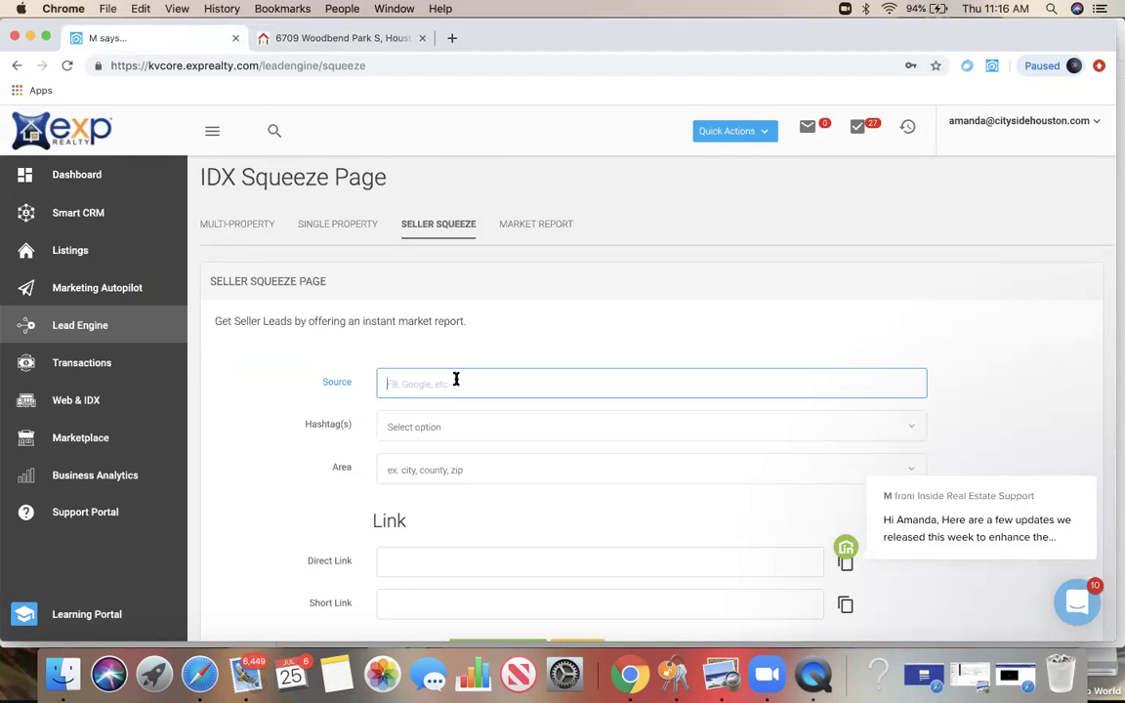
type("Nextdoor")
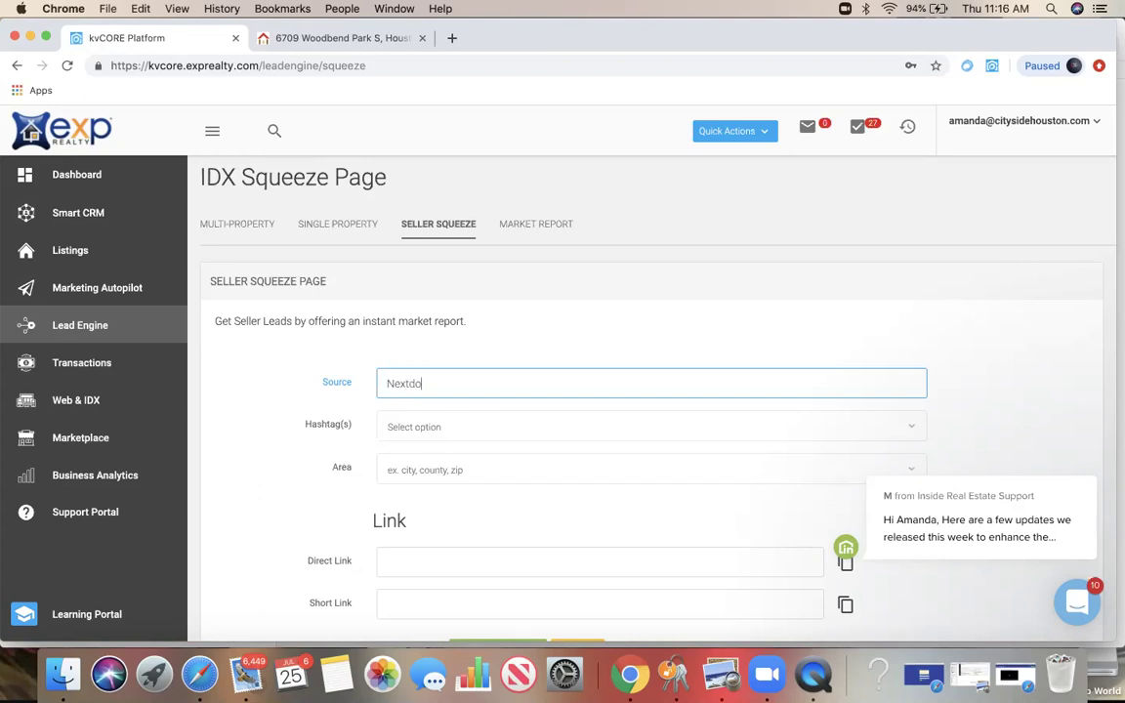
Step: Add #CMA as the seller squeeze hashtag
left_click(432, 427)
double_click(396, 384)
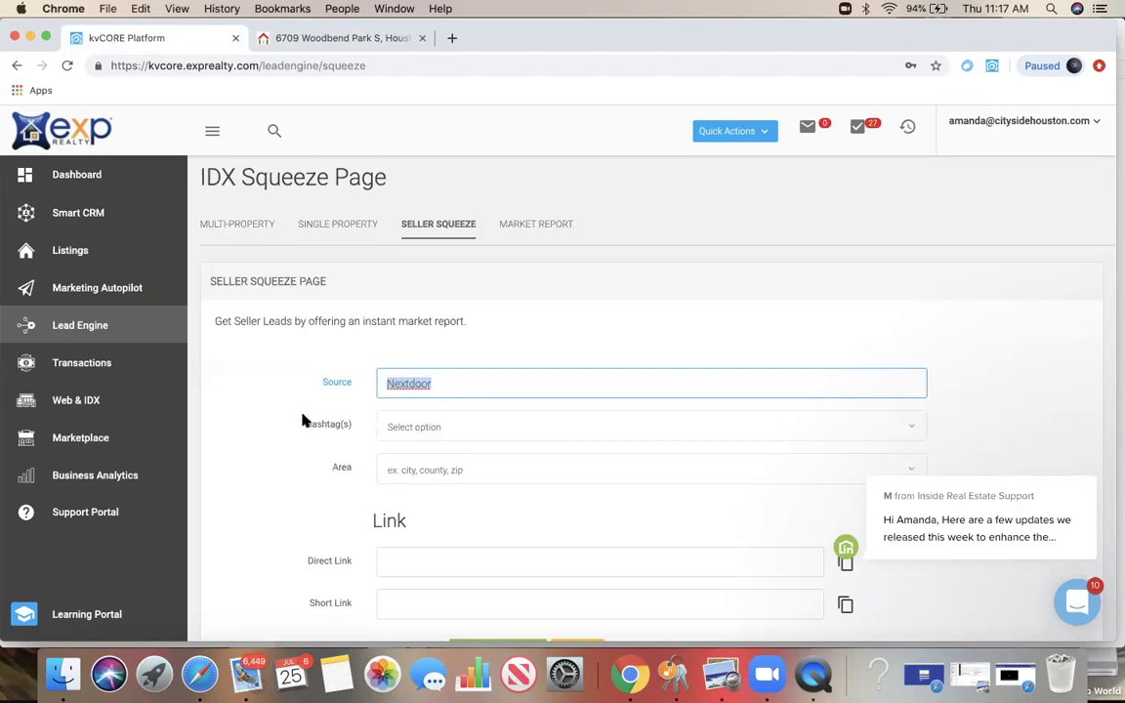
left_click(406, 430)
type("#CMA")
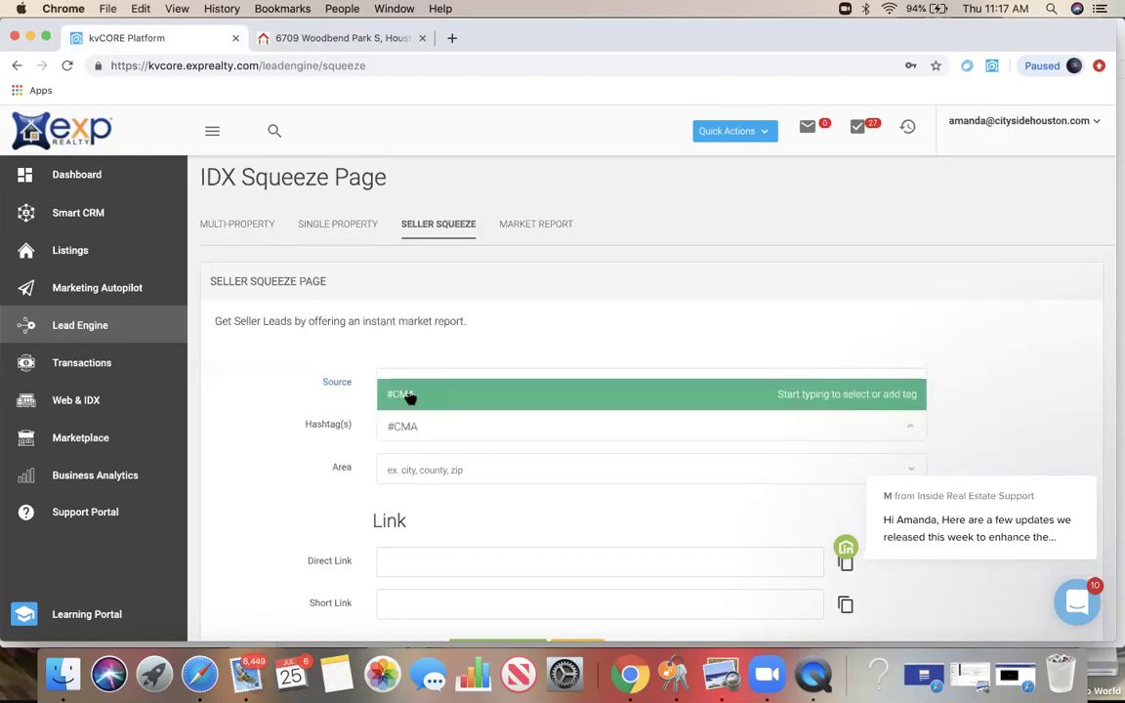
key("Escape")
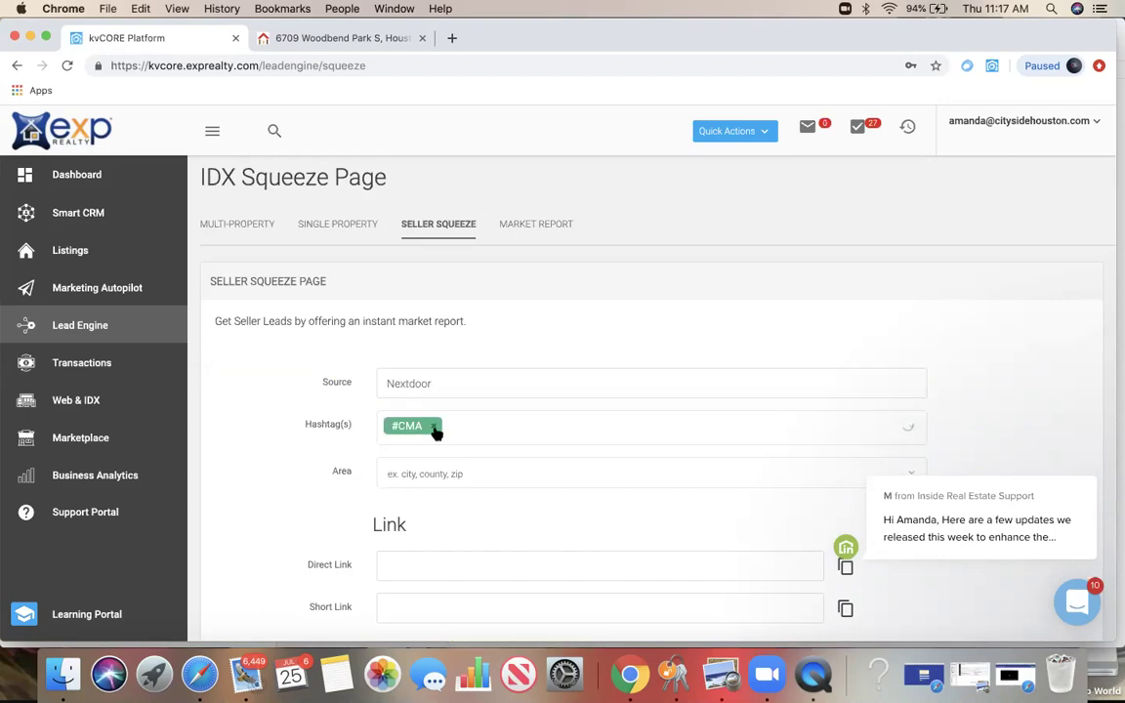
Step: Set the area to zip:77056 after 77098 found no match
scroll(431, 434, "down", 1)
left_click(426, 430)
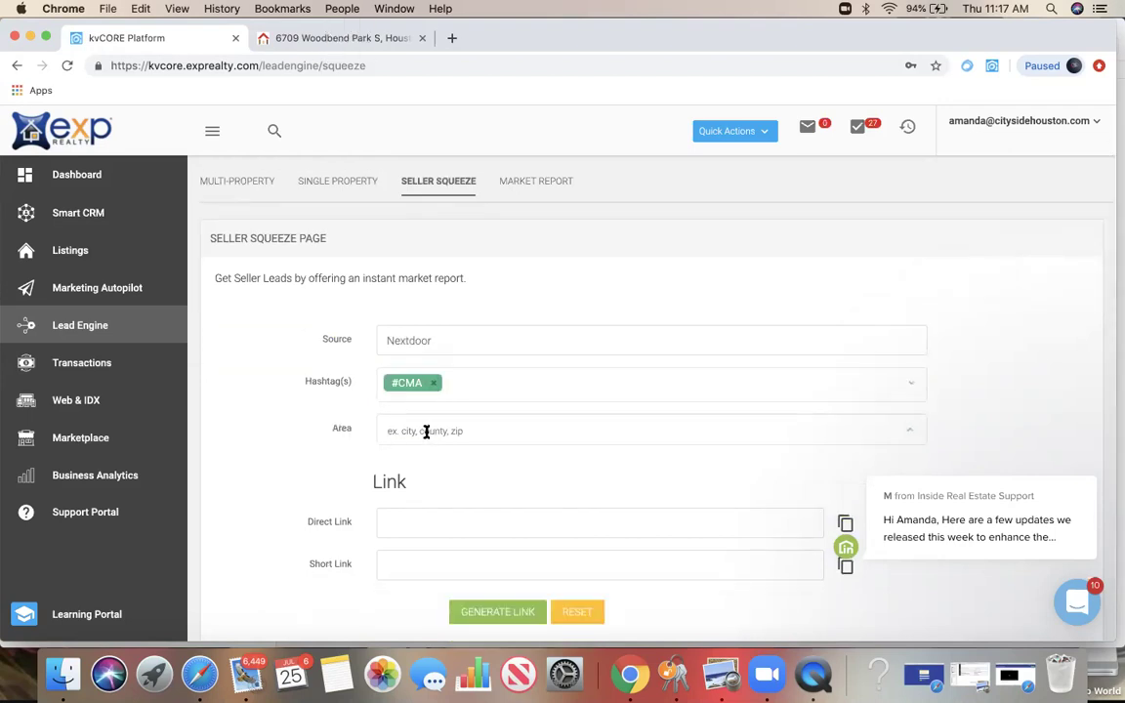
type("77098")
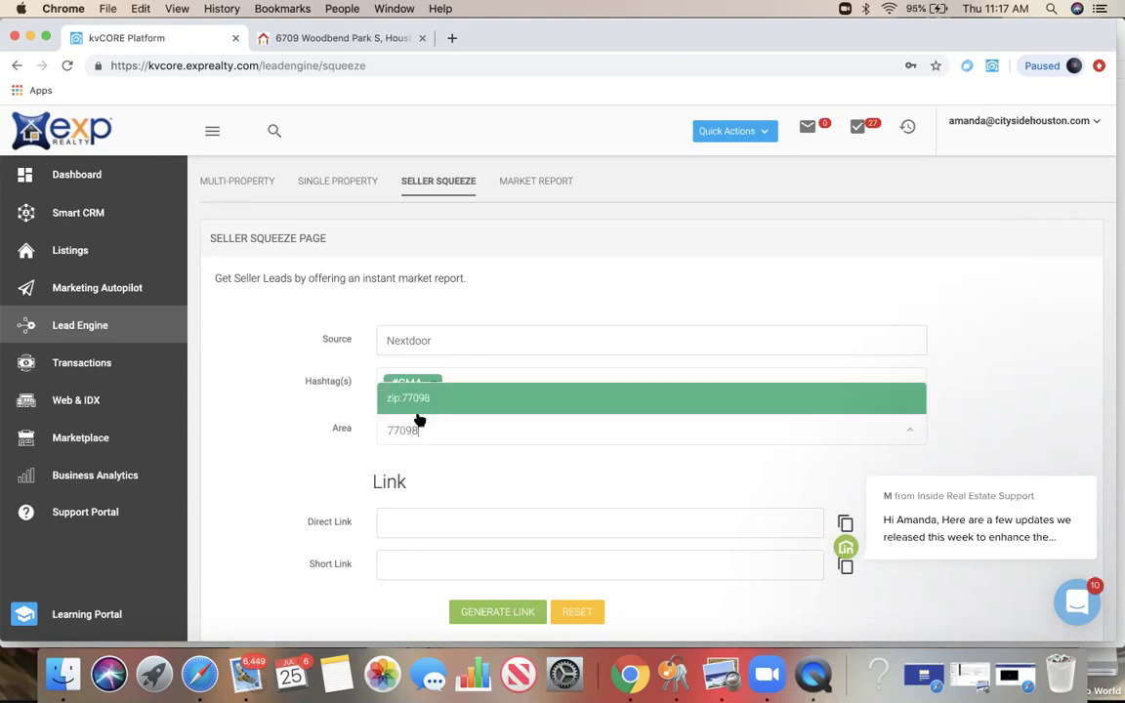
key("BackSpace")
key("BackSpace")
key("BackSpace")
key("BackSpace")
key("BackSpace")
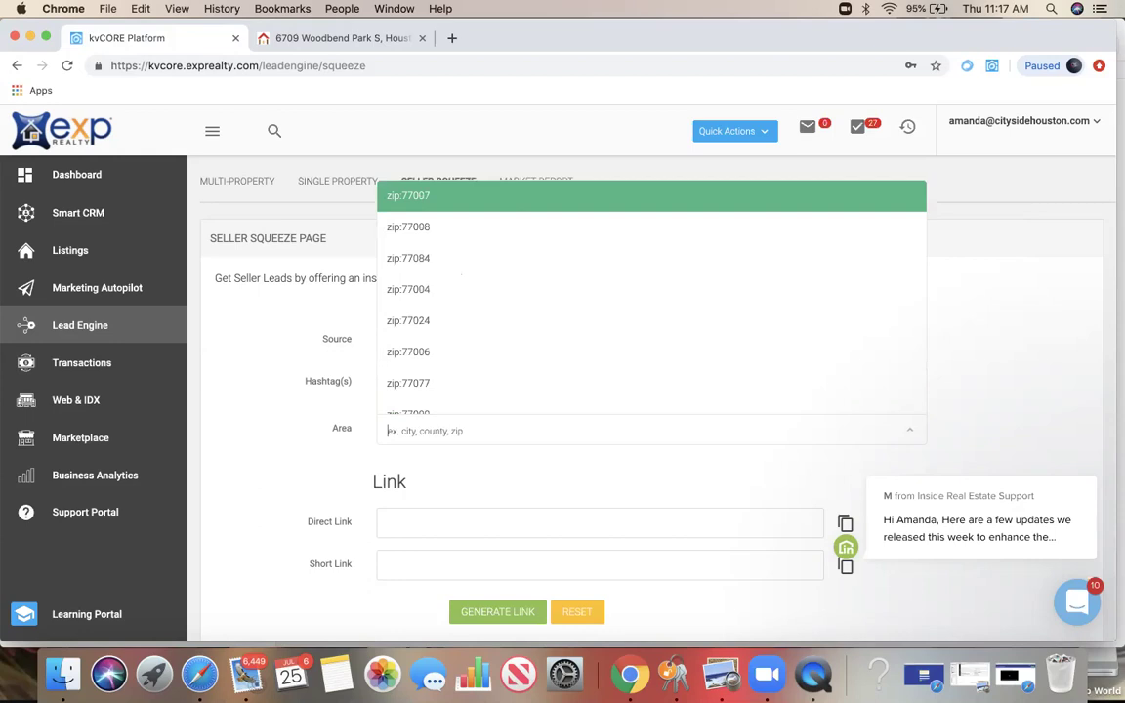
type("77056")
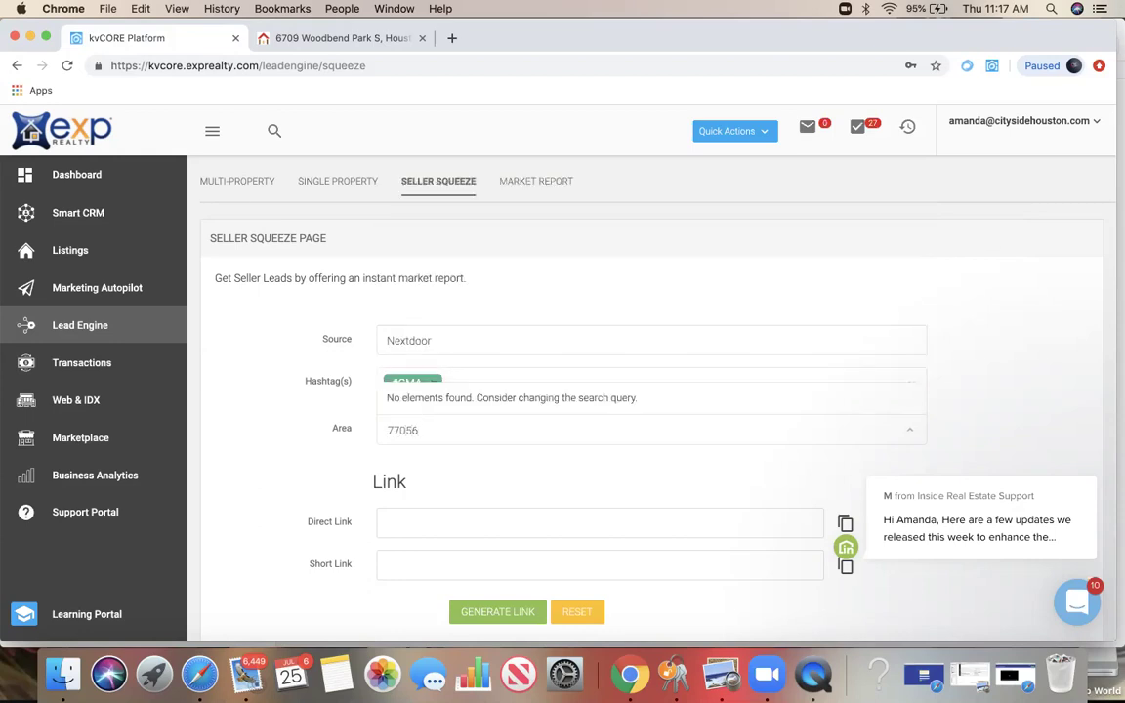
left_click(431, 401)
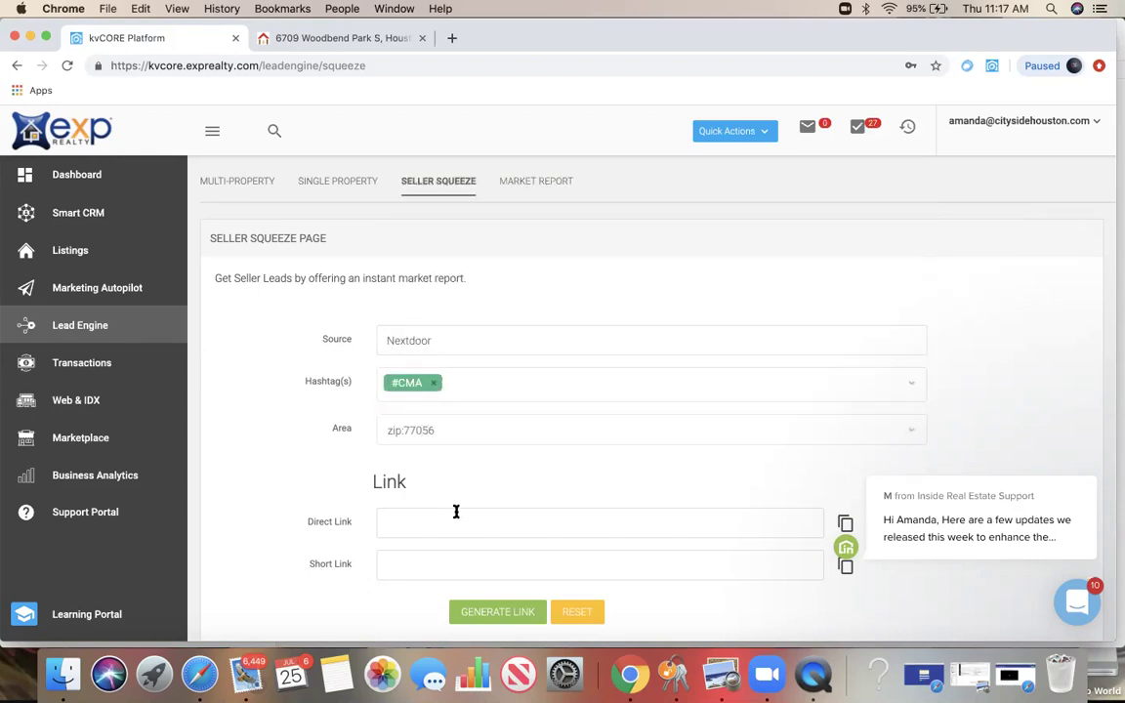
Step: Generate the seller squeeze links and copy the direct link
left_click(451, 522)
left_click(476, 612)
left_click(454, 524)
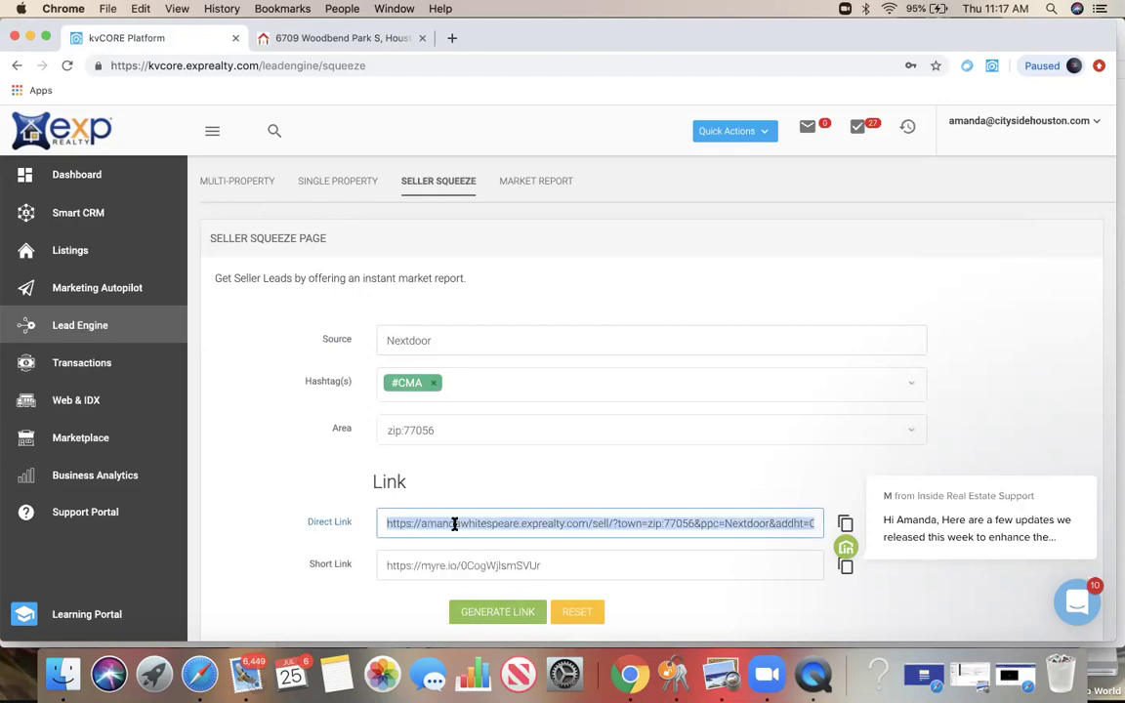
key("super+c")
Step: Load the seller squeeze link in the second tab to view the 77056 home-value page, then return to kvCORE
left_click(283, 39)
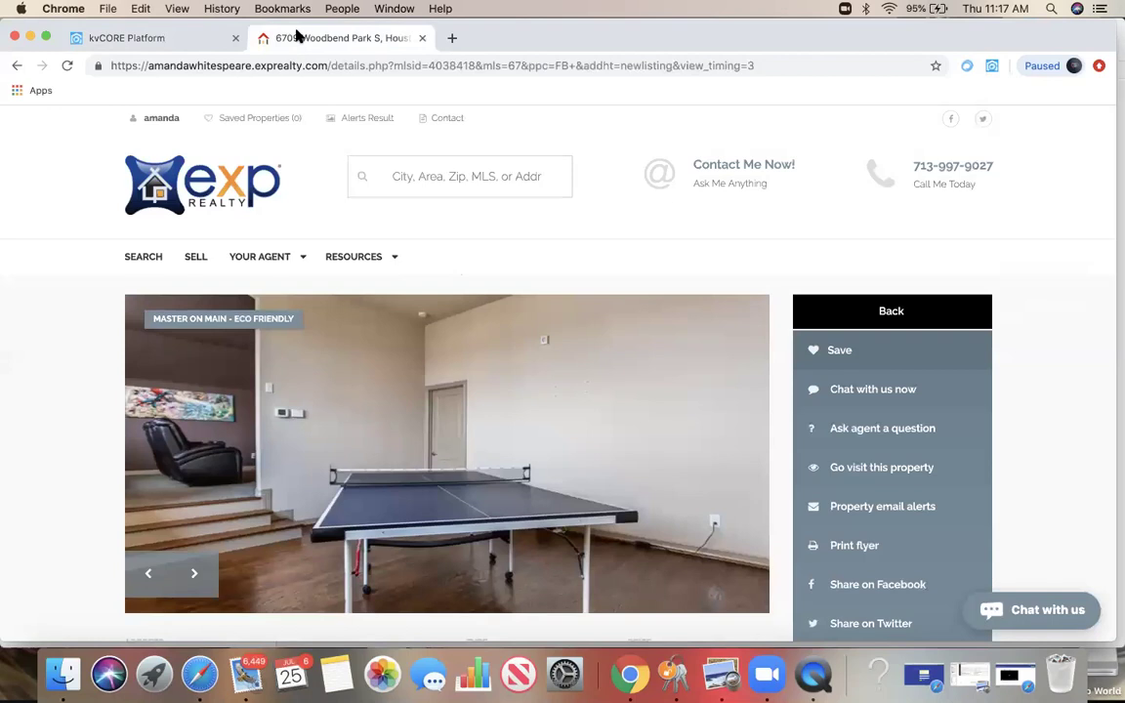
left_click(256, 65)
key("super+v")
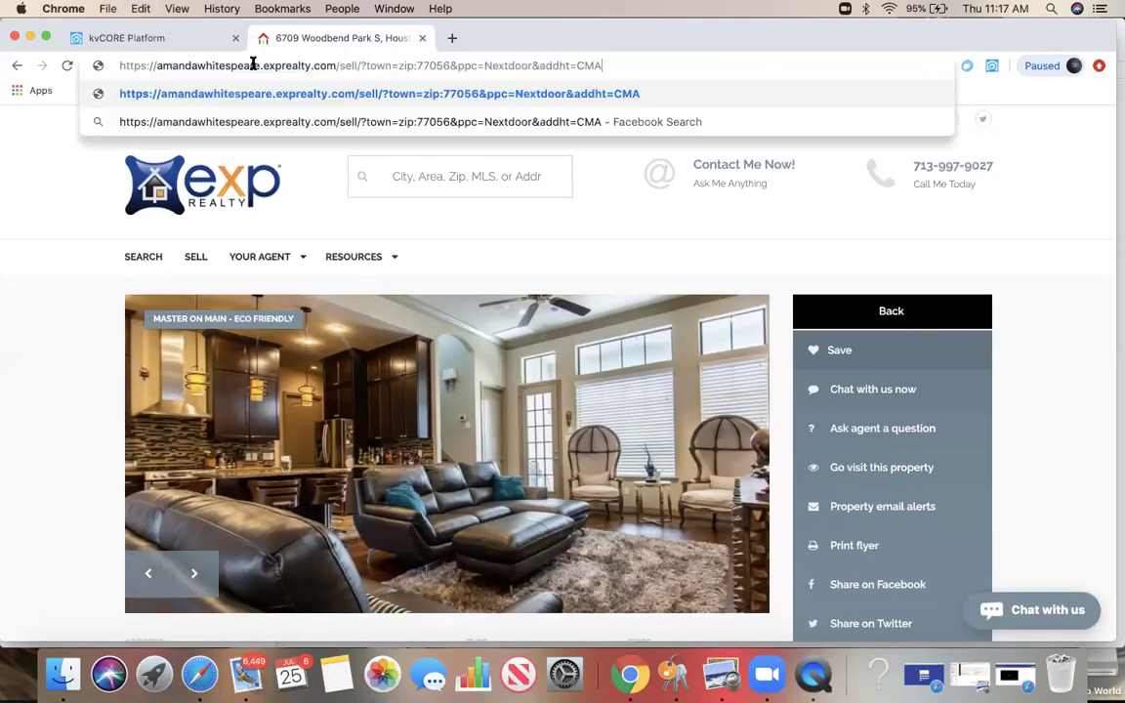
key("Return")
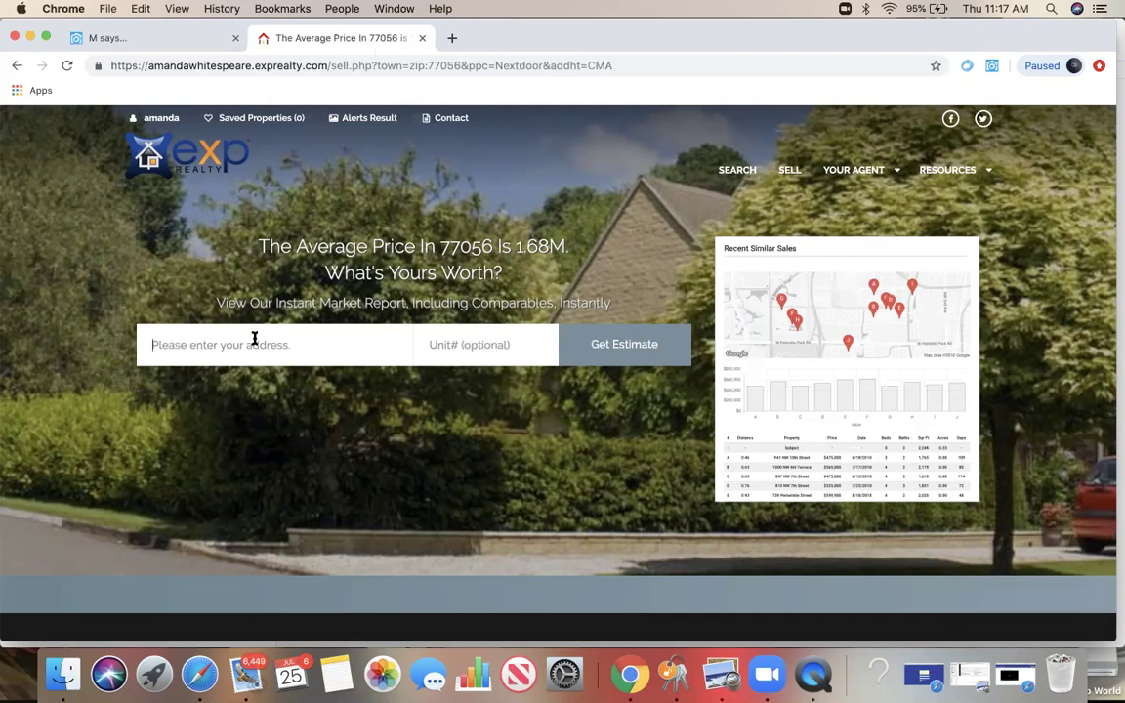
left_click(643, 359)
left_click(130, 34)
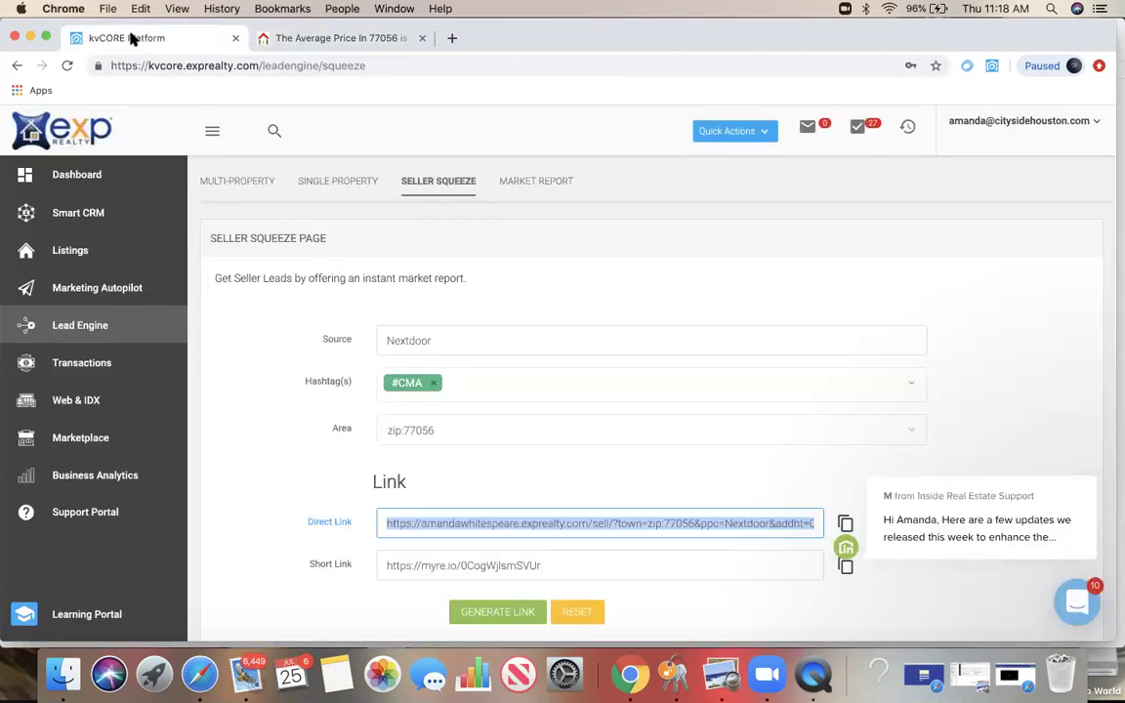
Step: Generate market report links for the area zip:77098
scroll(547, 230, "up", 1)
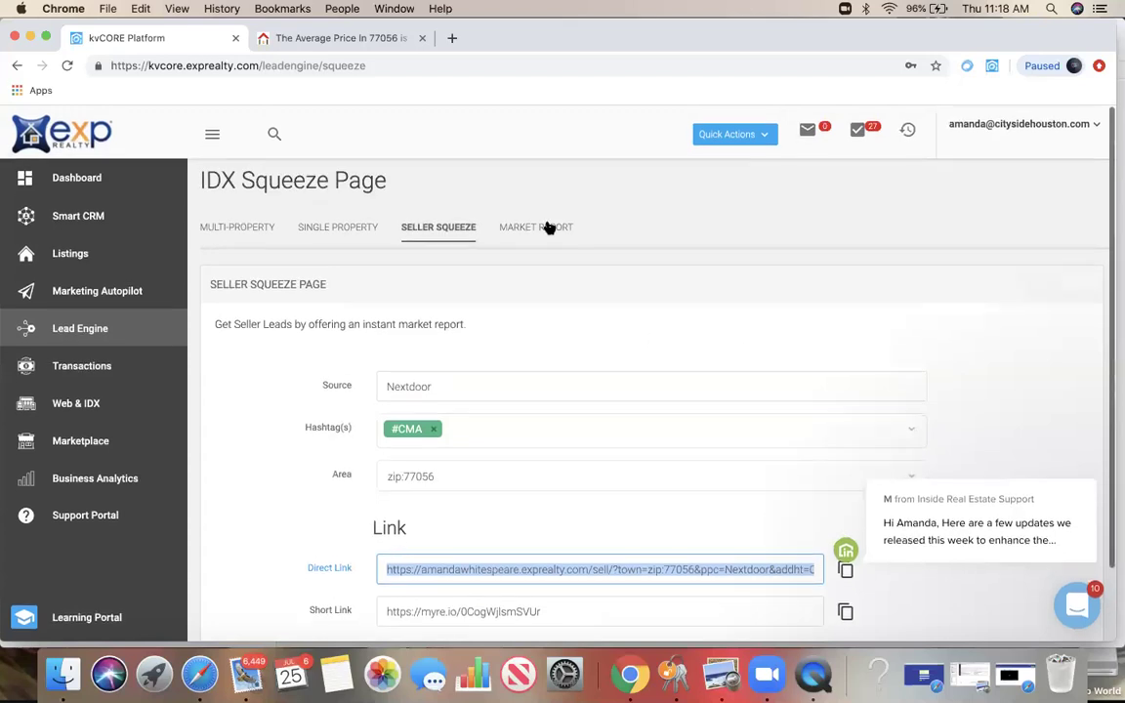
left_click(537, 224)
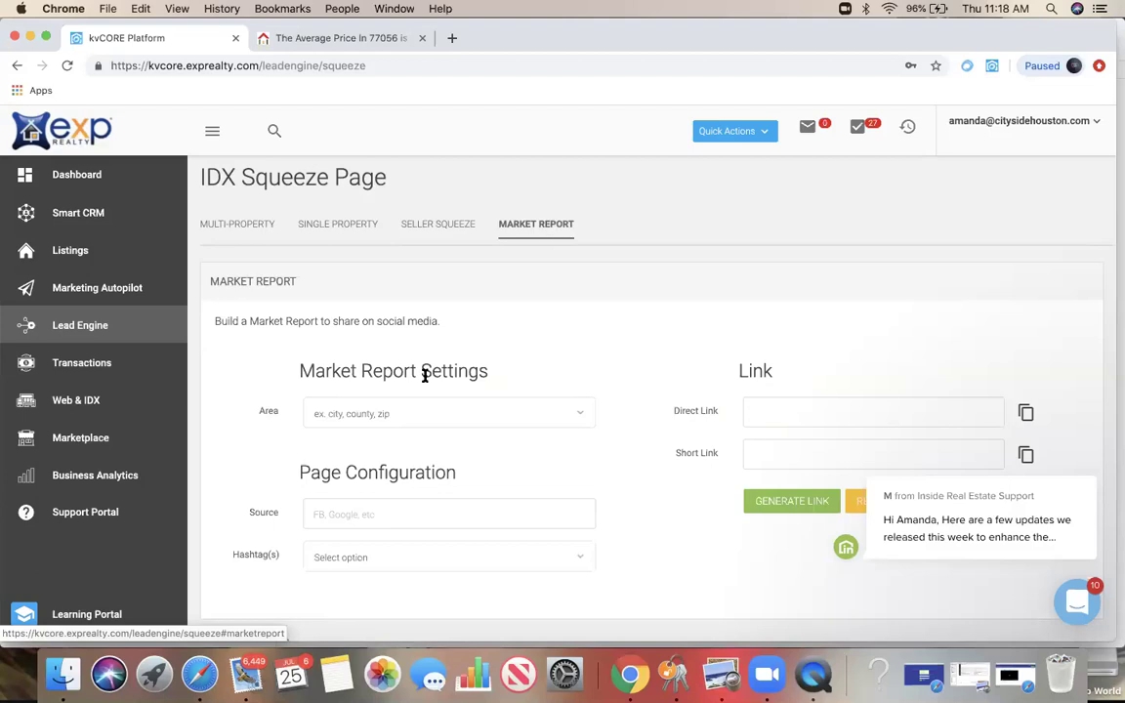
scroll(404, 395, "down", 1)
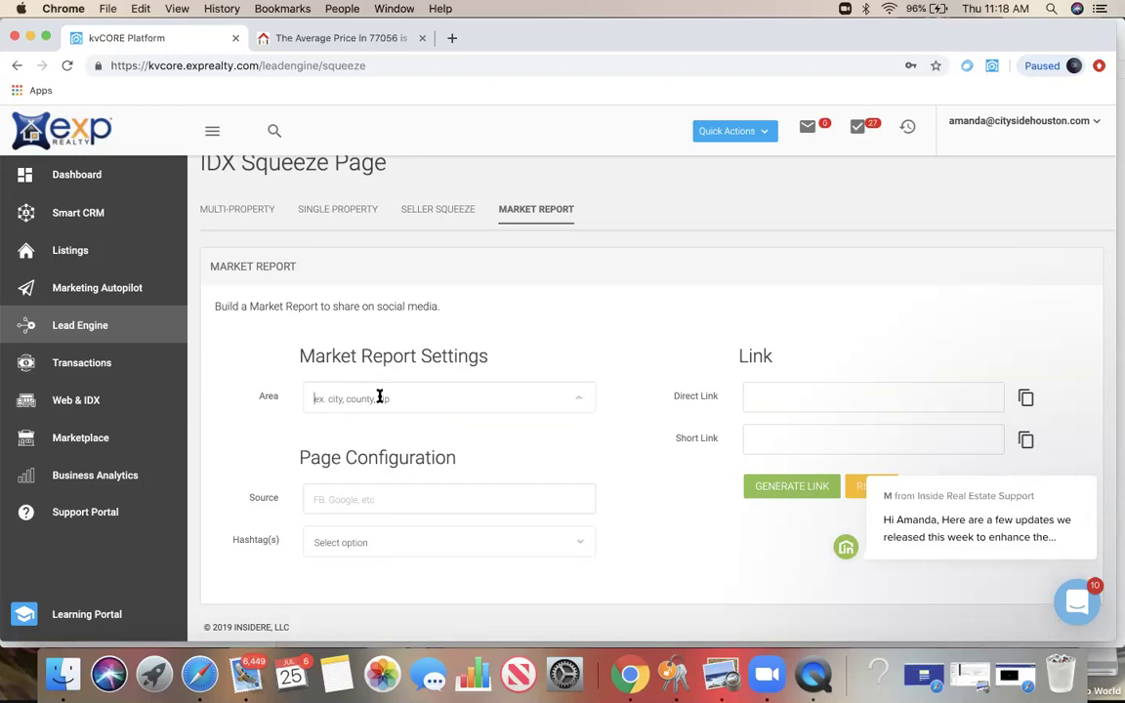
type("77098")
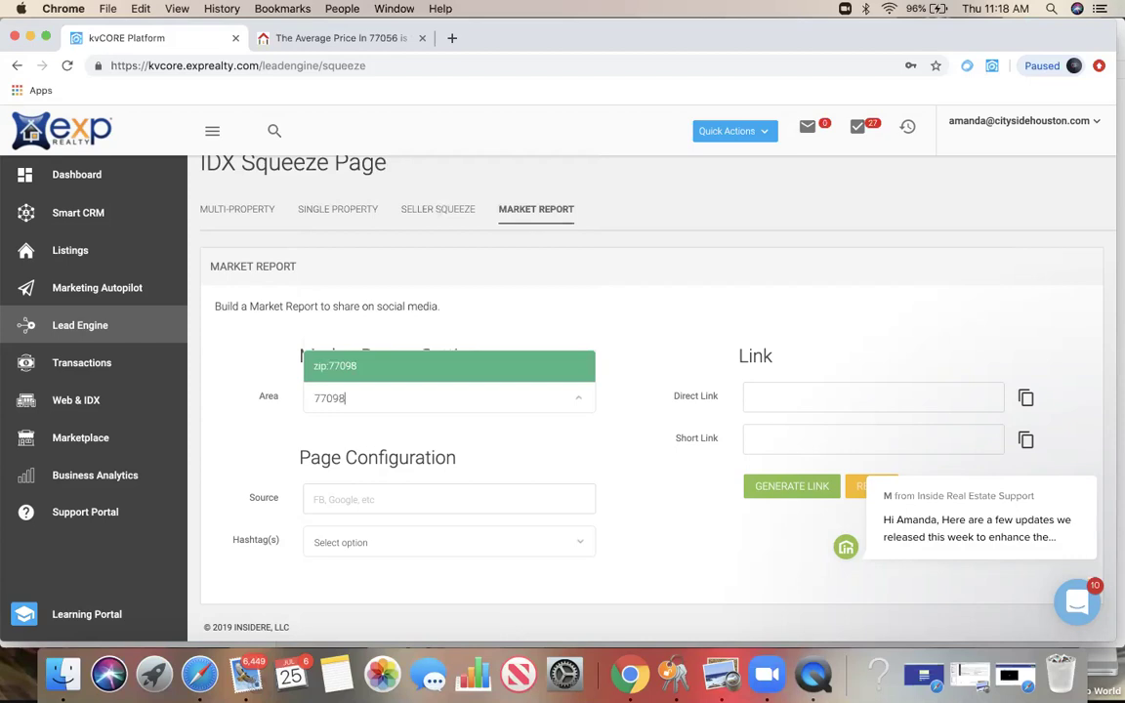
left_click(374, 366)
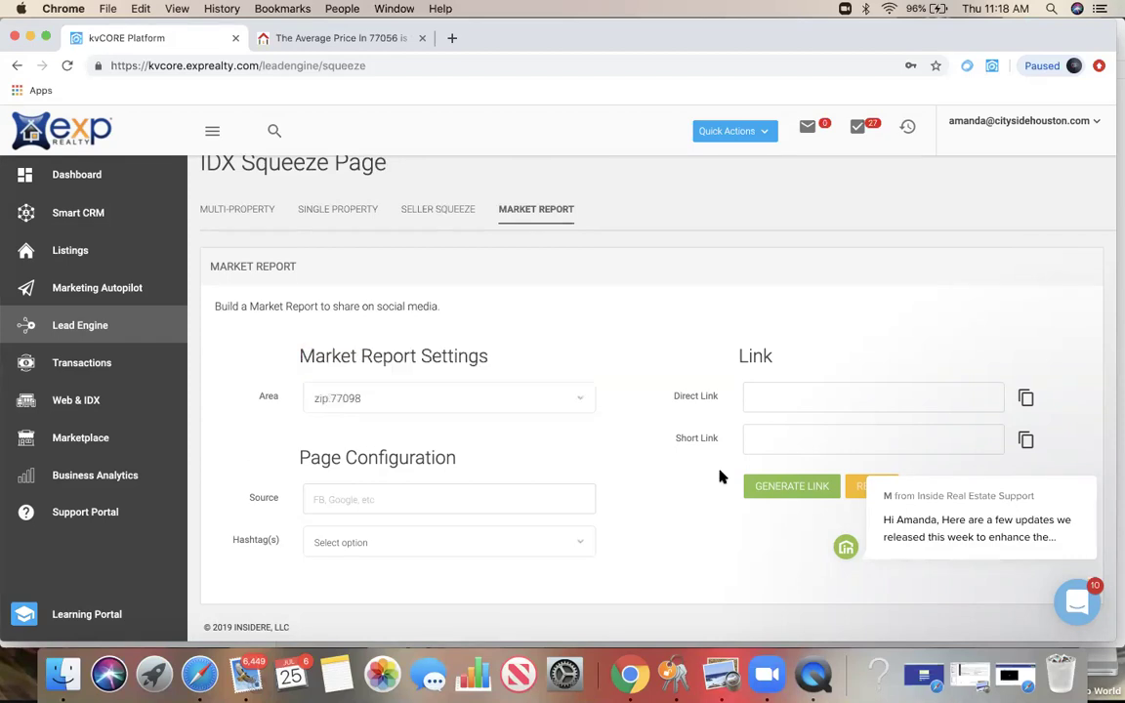
left_click(789, 486)
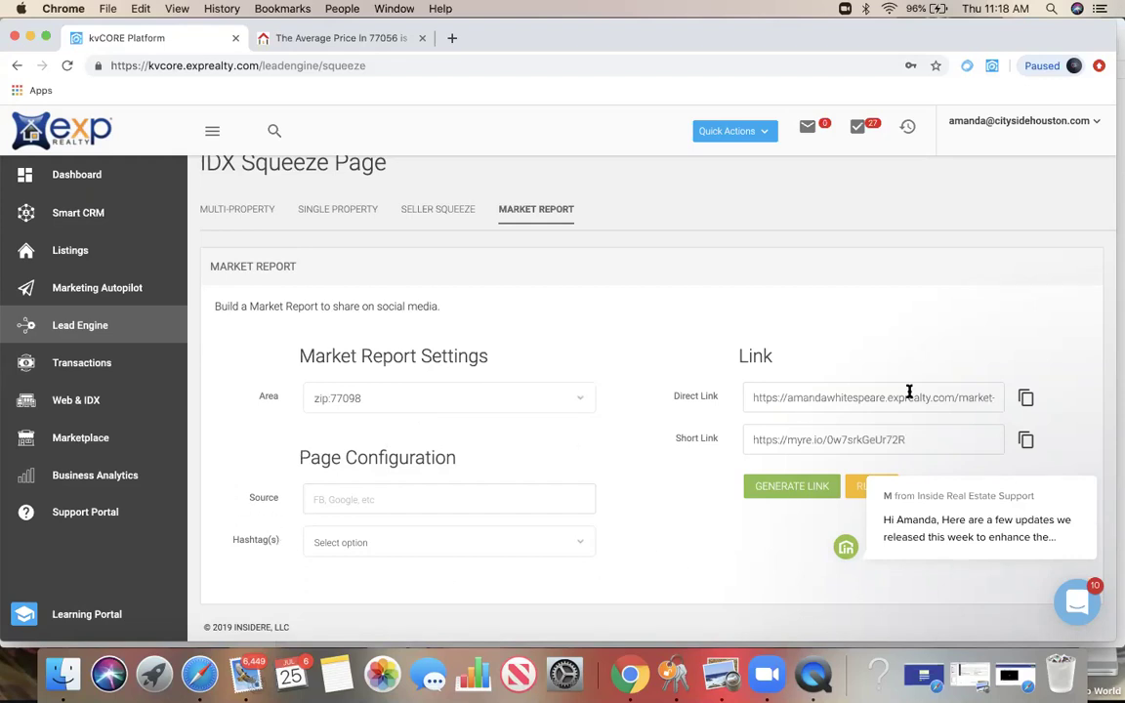
Step: Copy the market report Direct Link and return to the agent website tab
left_click(854, 397)
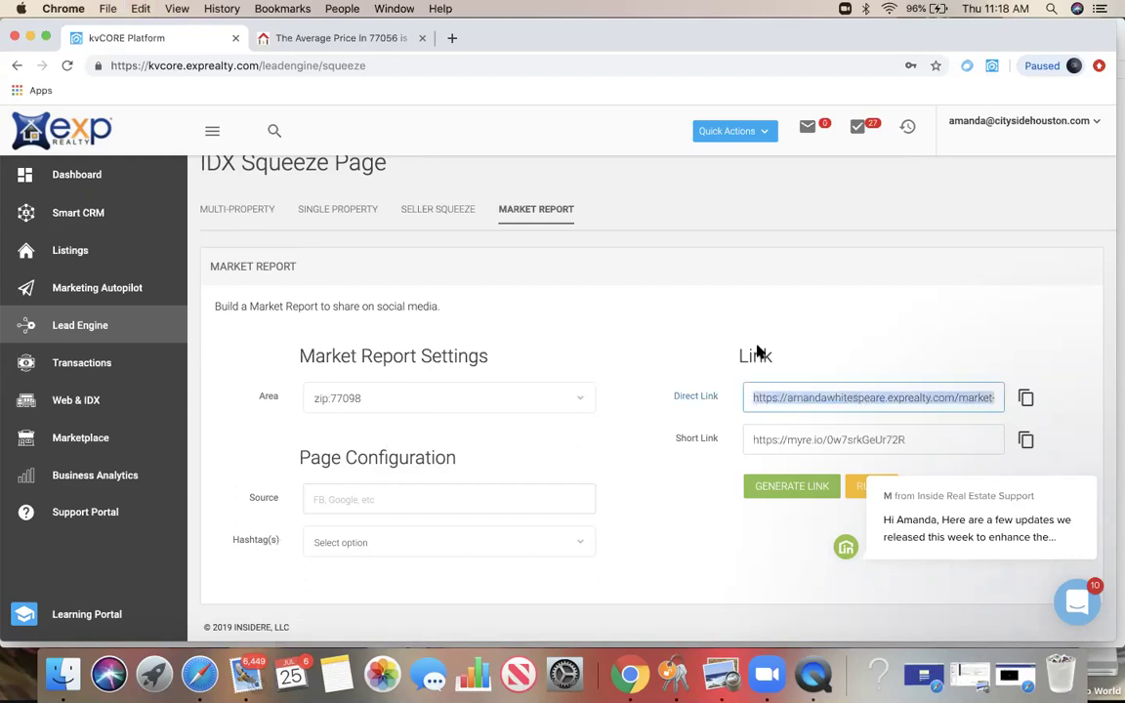
left_click(291, 38)
left_click(295, 65)
Step: Load the copied market report link in the agent website's address bar
double_click(295, 65)
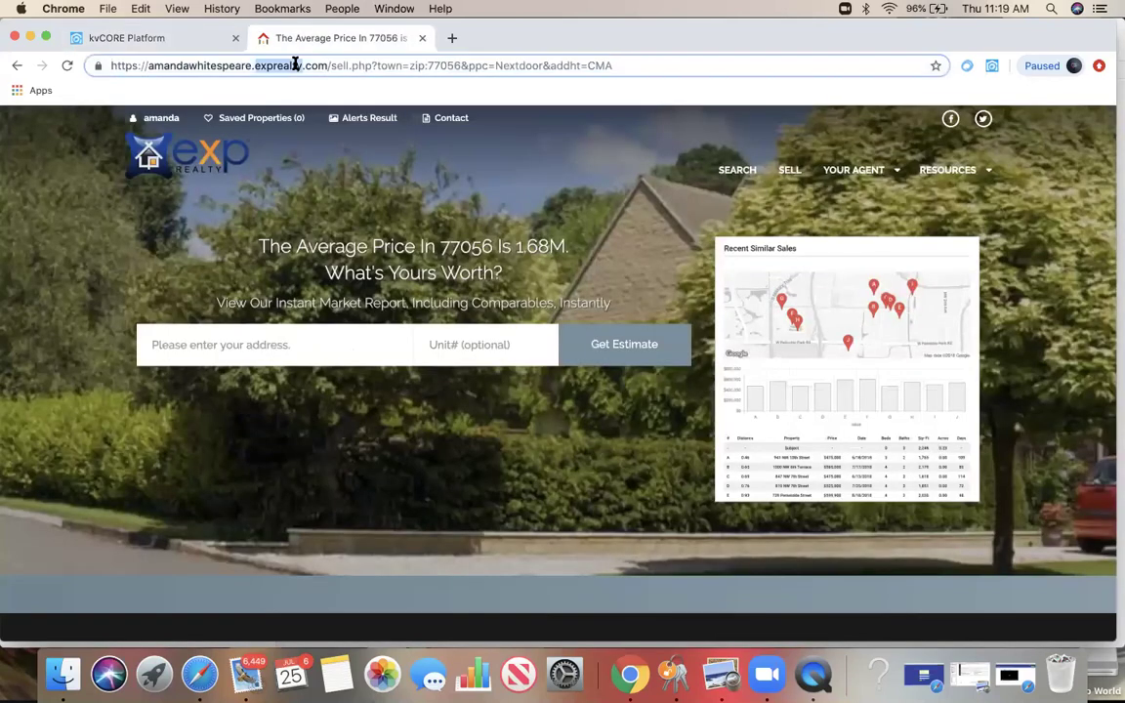
left_click(295, 66)
key("cmd+shift+Left")
key("cmd+v")
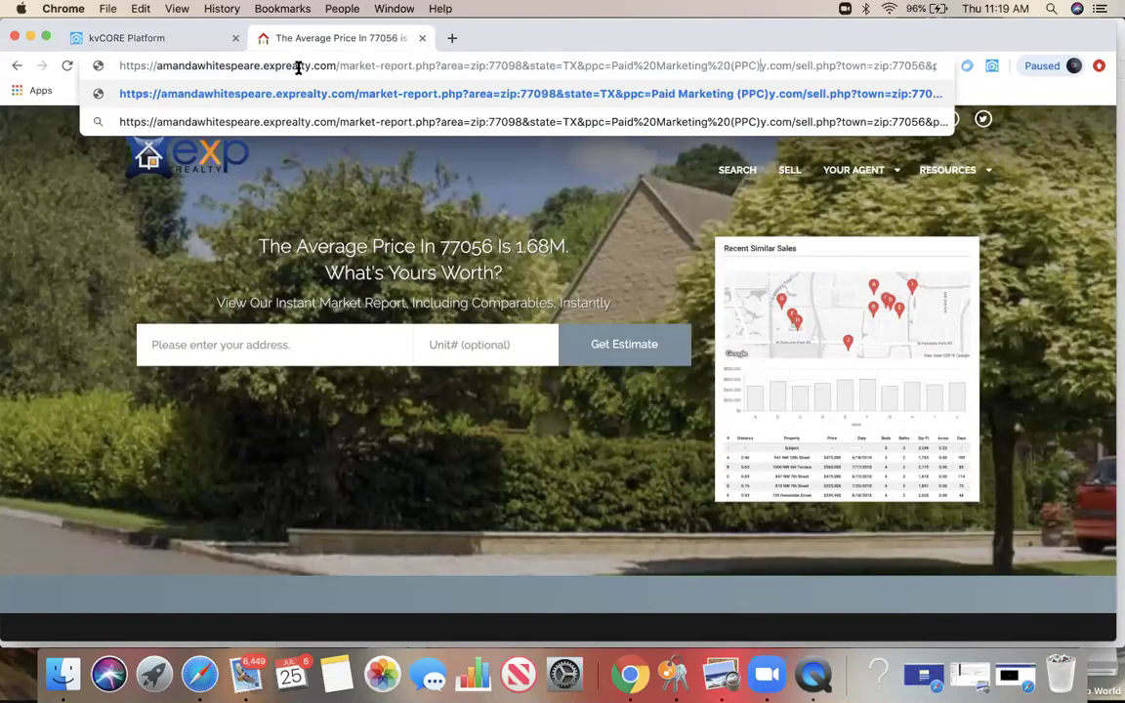
key("Return")
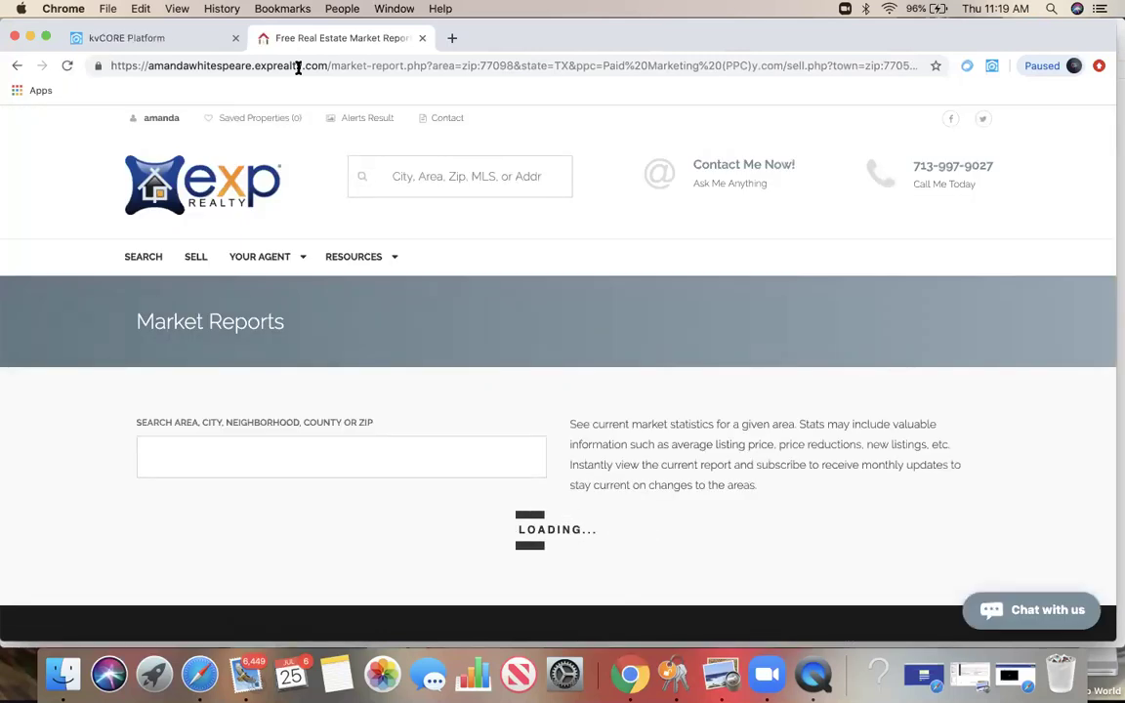
Step: Scroll through the 77098, TX report's market stats, recent and hot listings
scroll(103, 422, "down", 5)
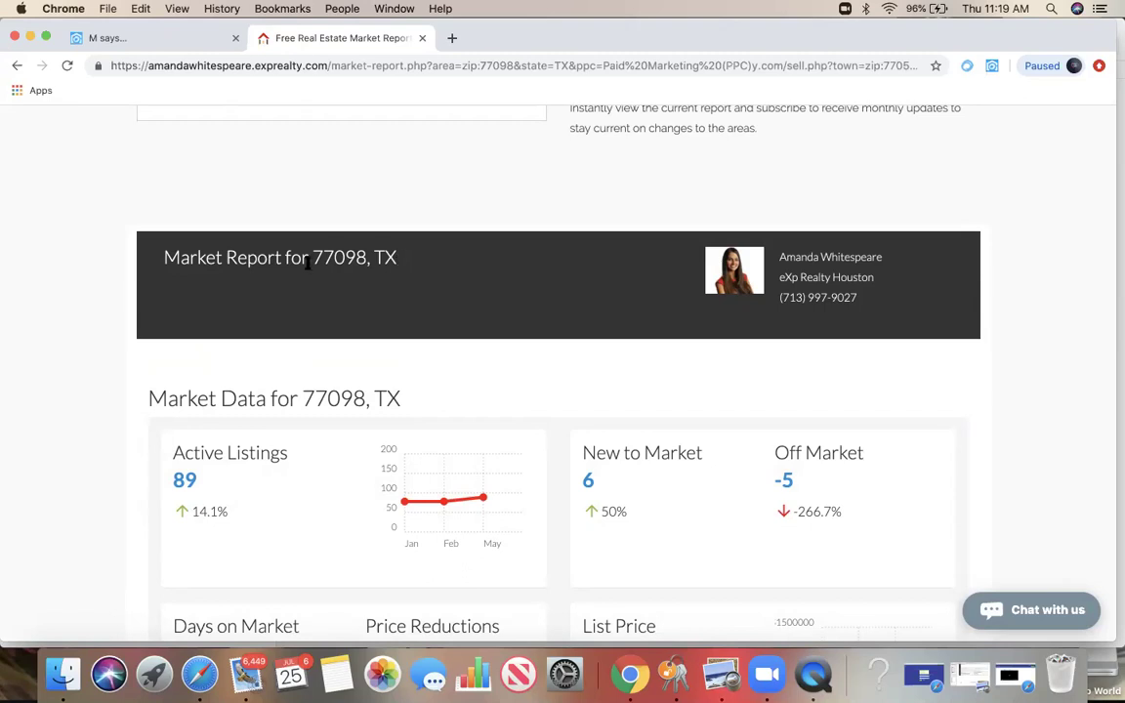
scroll(117, 444, "down", 3)
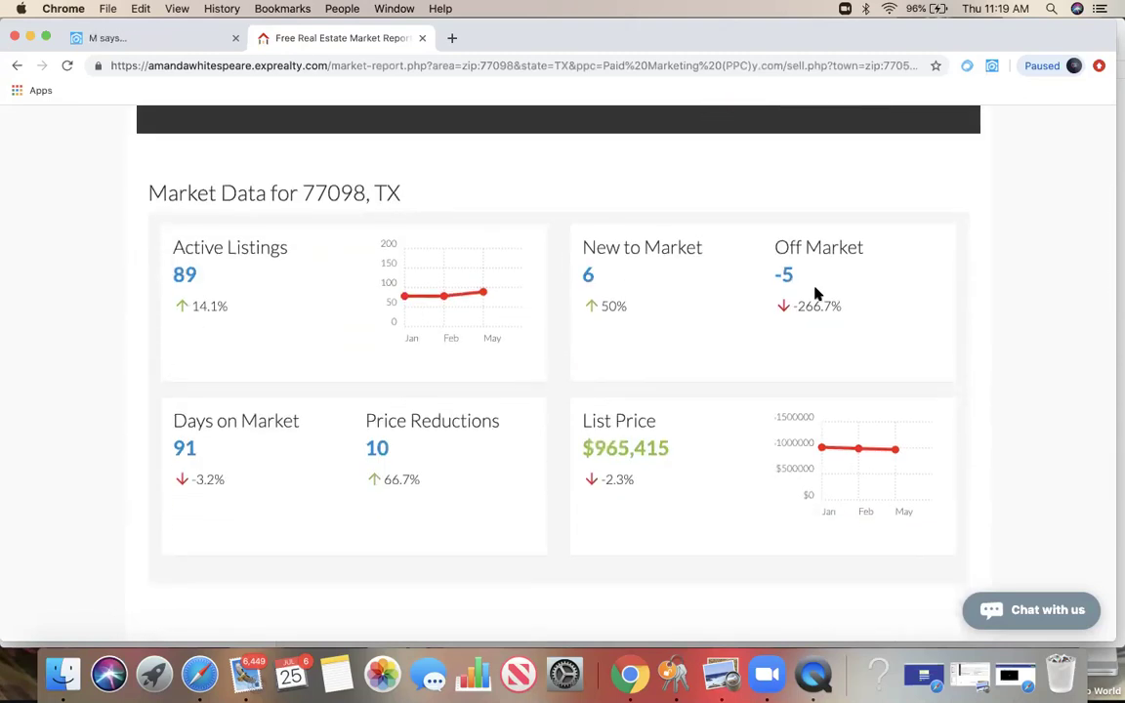
scroll(542, 274, "down", 2)
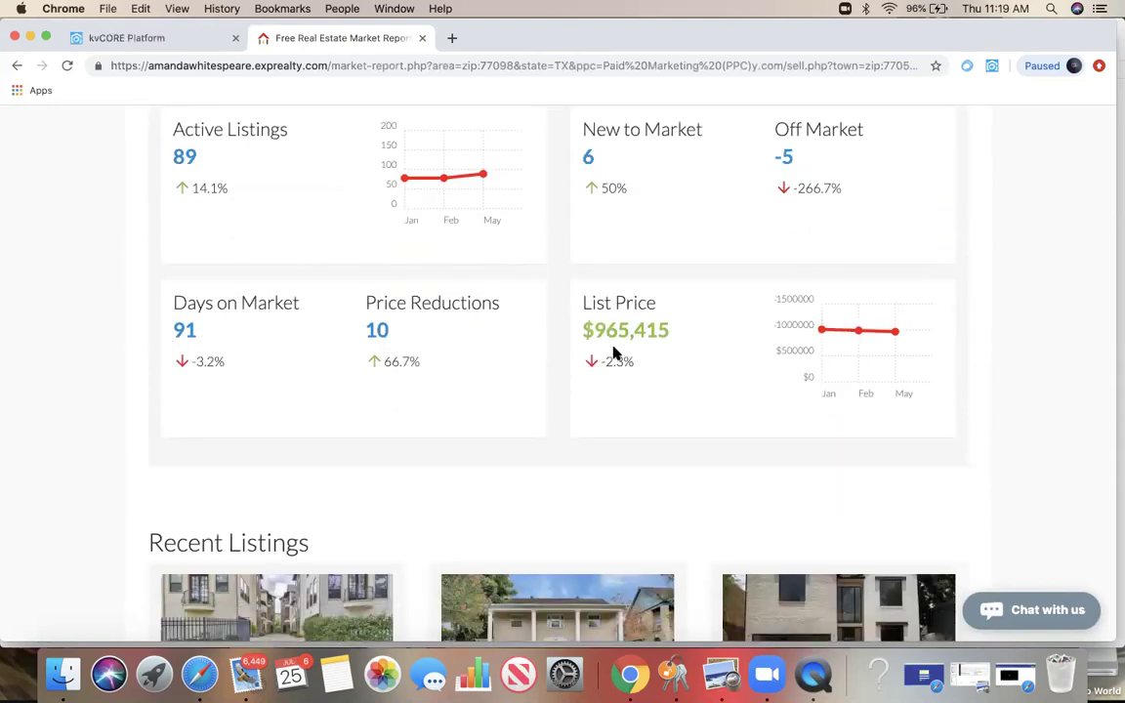
scroll(612, 363, "down", 5)
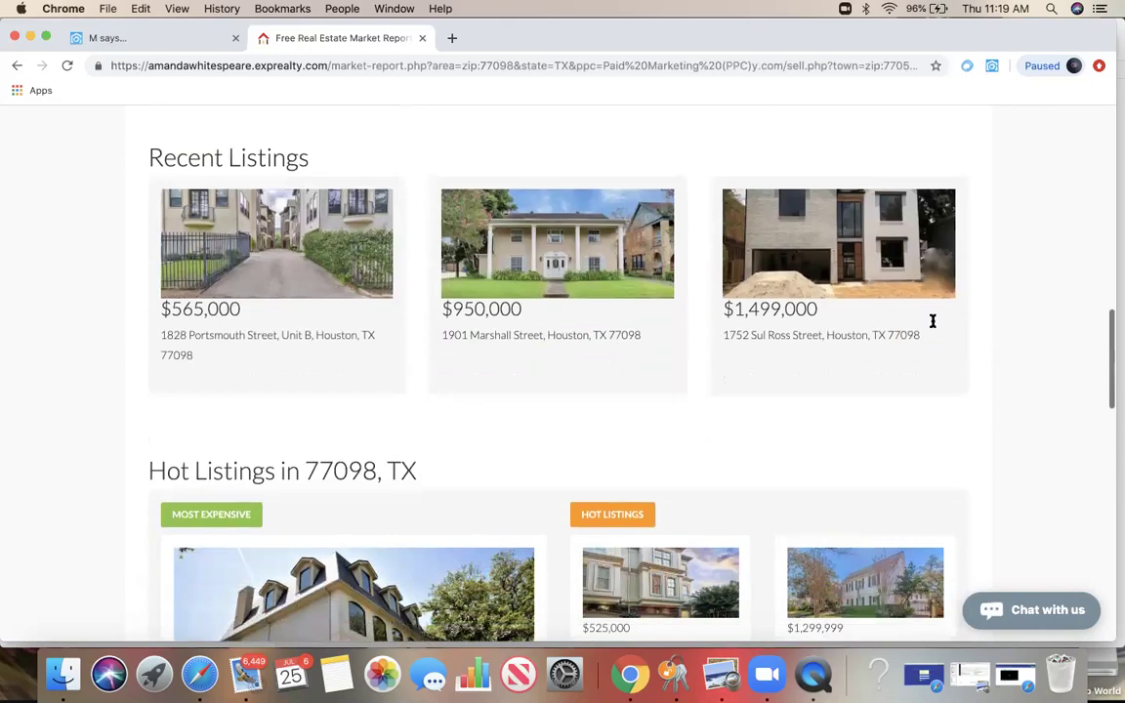
scroll(997, 309, "down", 5)
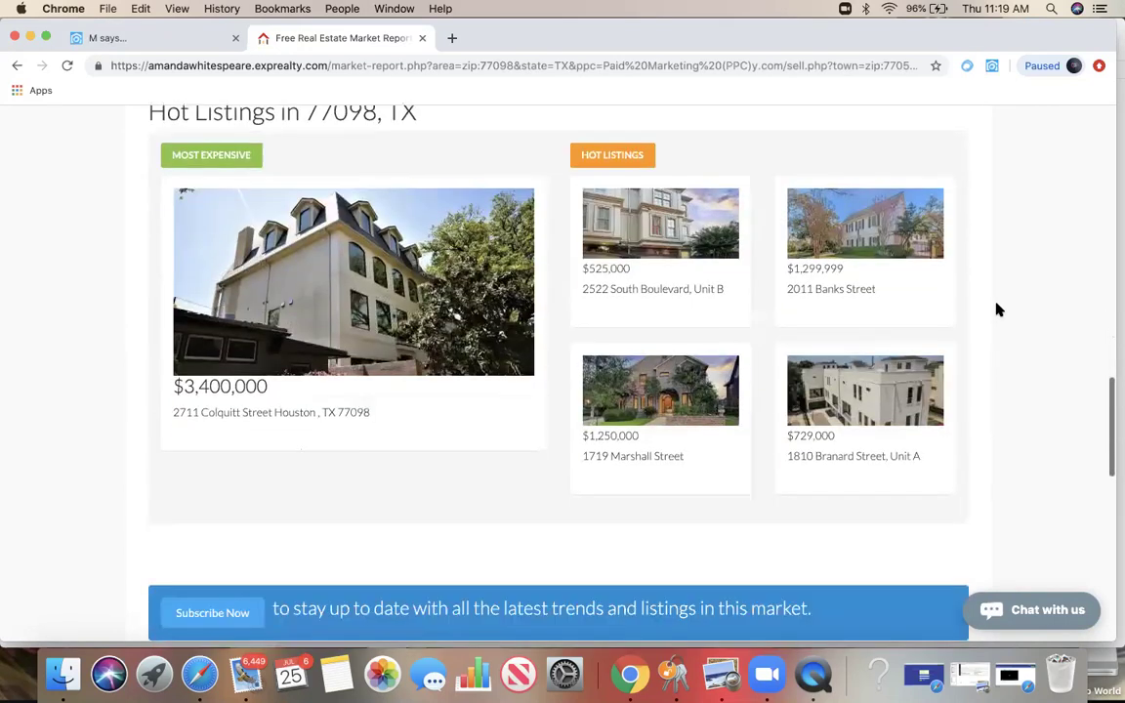
scroll(997, 309, "down", 1)
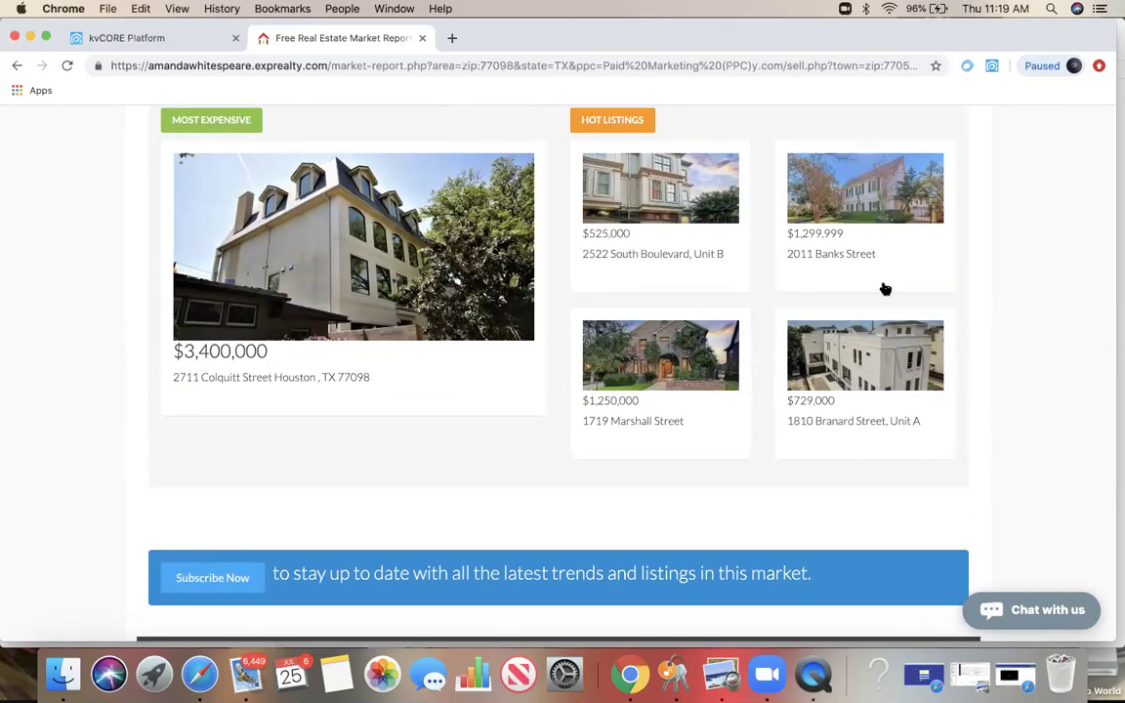
scroll(999, 249, "down", 6)
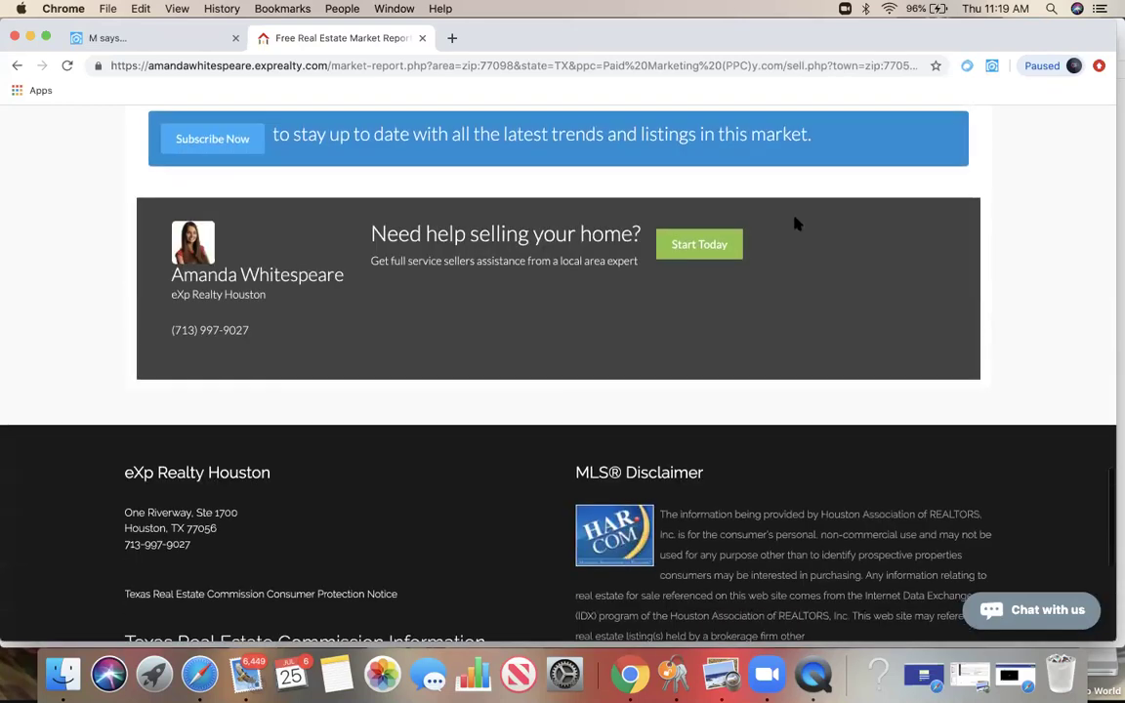
scroll(718, 258, "down", 1)
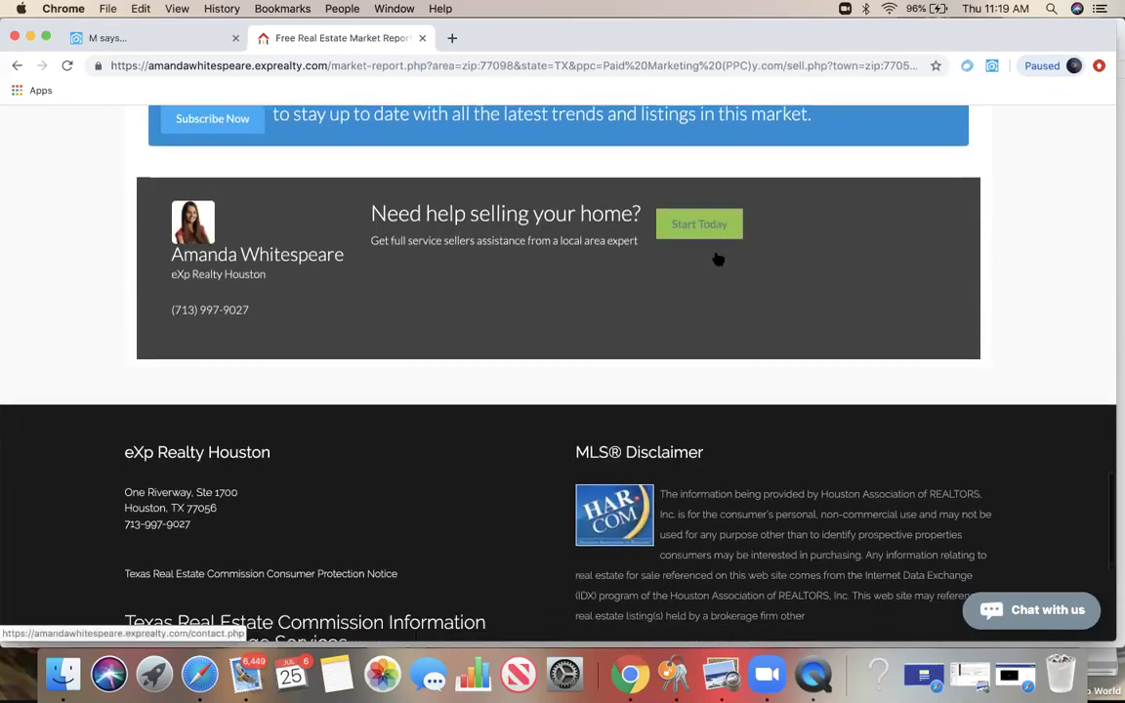
scroll(718, 258, "down", 5)
scroll(716, 254, "up", 7)
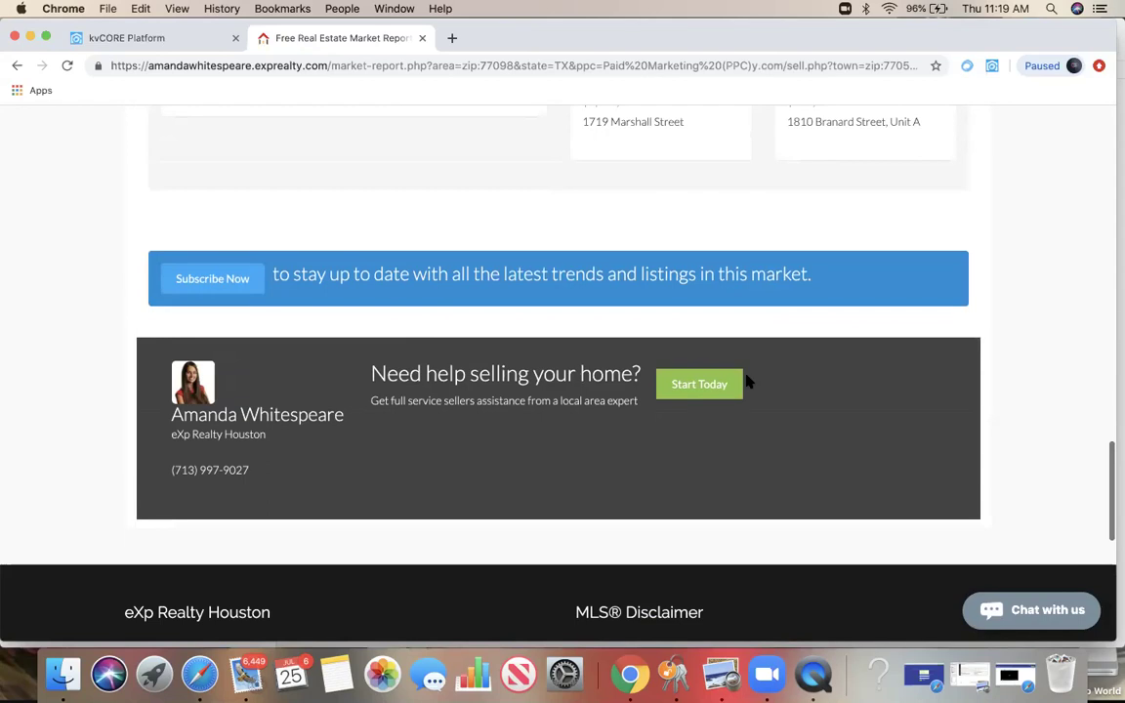
scroll(605, 327, "up", 15)
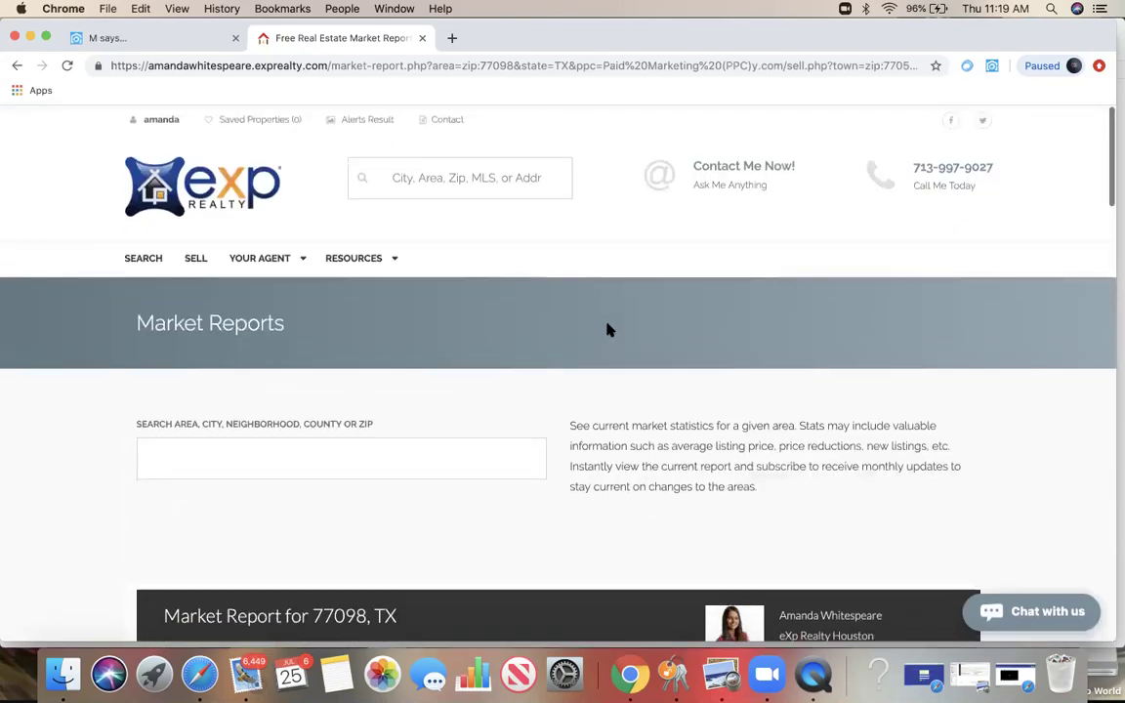
Step: Switch back to kvCORE and go to Property Listings from the sidebar
left_click(151, 41)
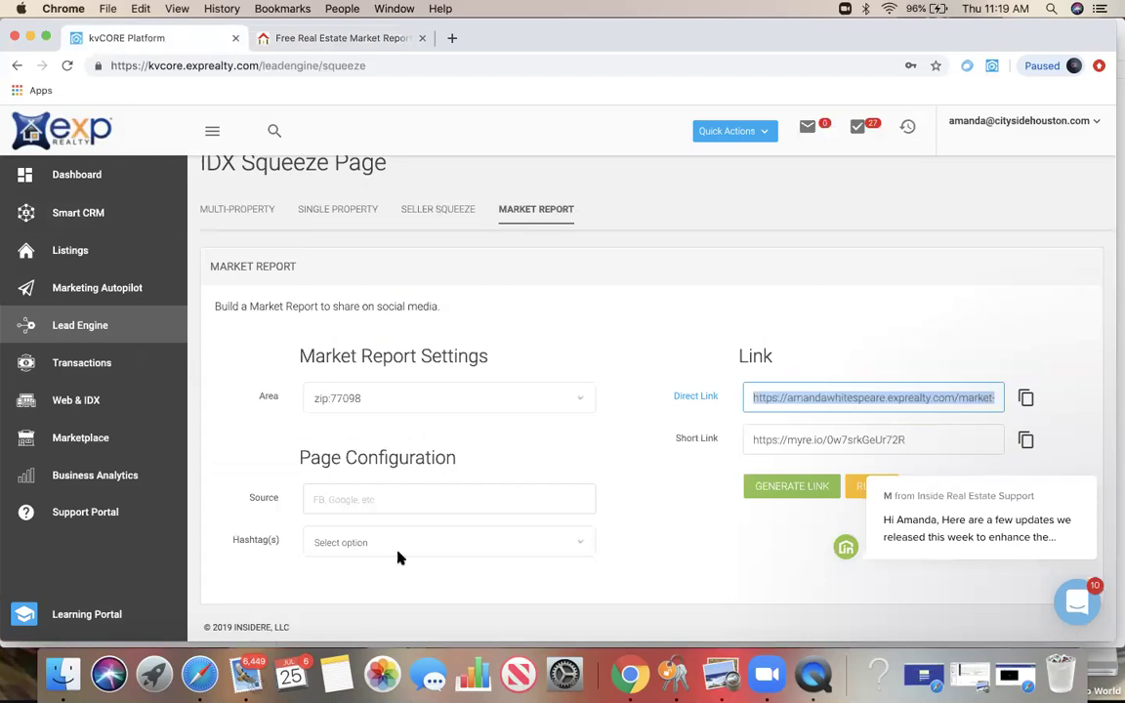
scroll(73, 291, "up", 1)
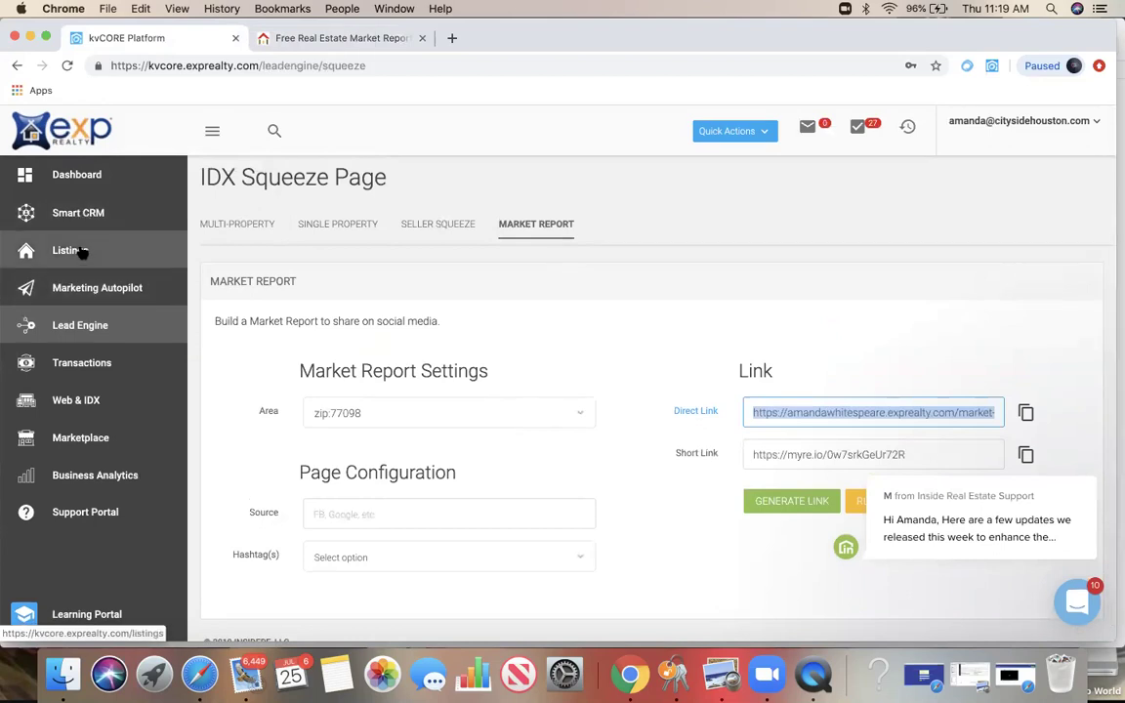
left_click(82, 252)
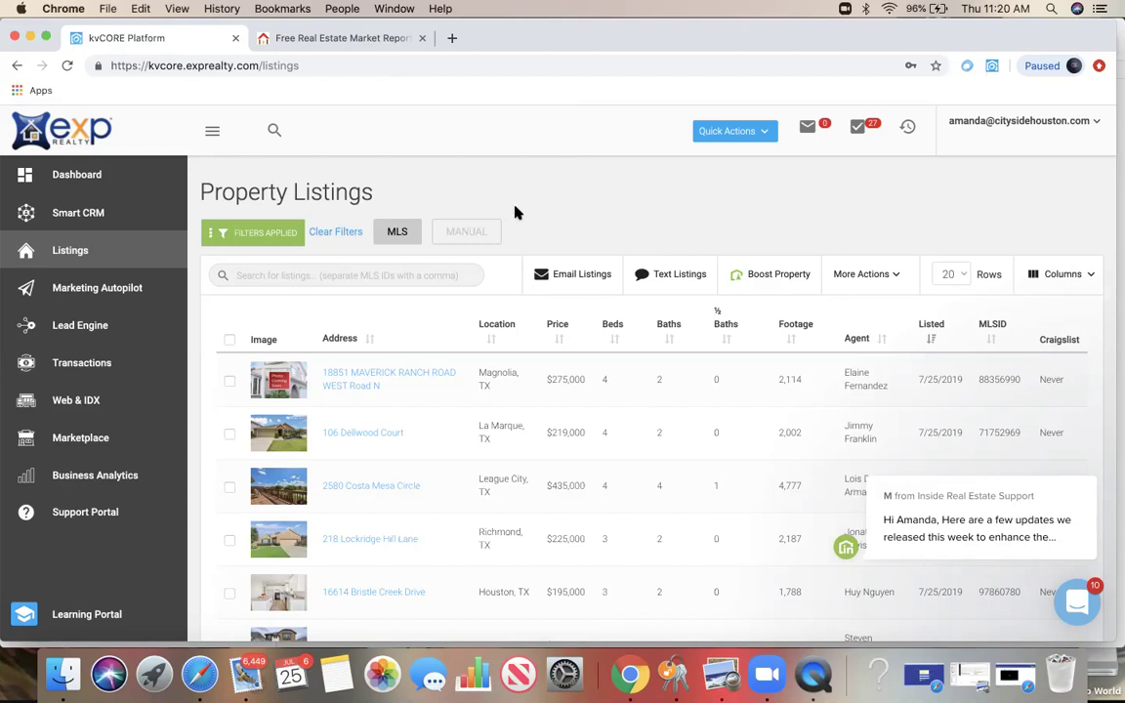
Step: Apply the Agency Listings filter and scroll through the 1,156 resulting listings
left_click(261, 239)
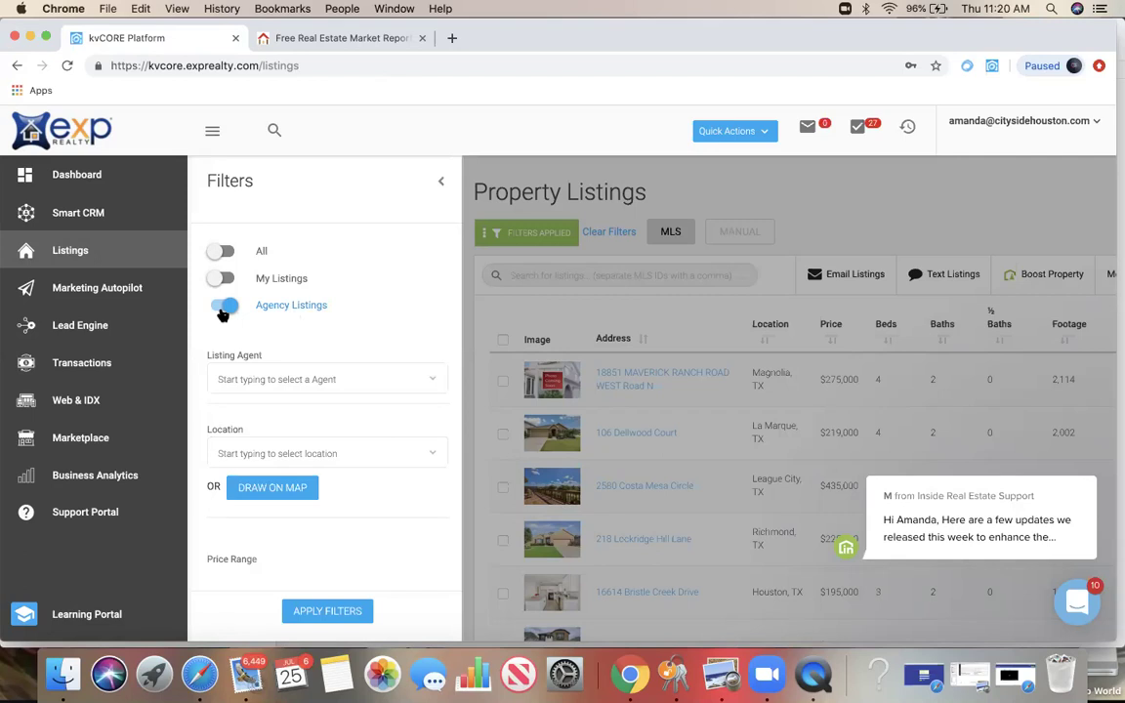
scroll(345, 316, "down", 1)
scroll(345, 312, "down", 3)
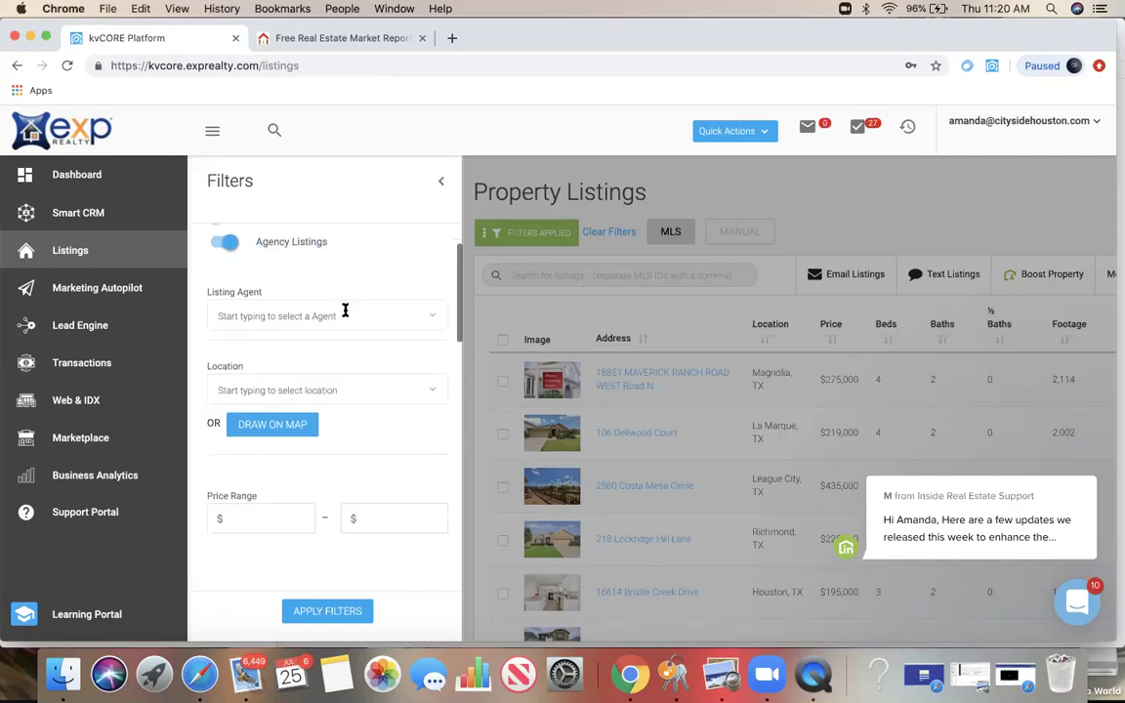
scroll(295, 527, "down", 5)
scroll(263, 332, "up", 1)
scroll(244, 344, "down", 5)
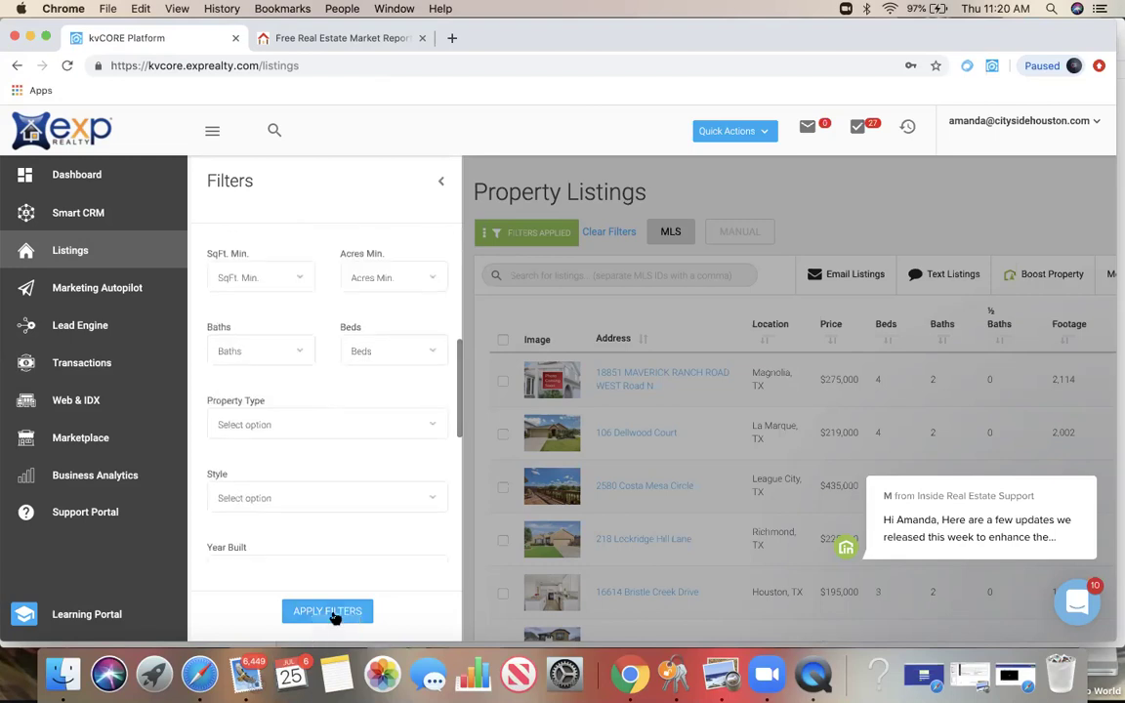
left_click(327, 610)
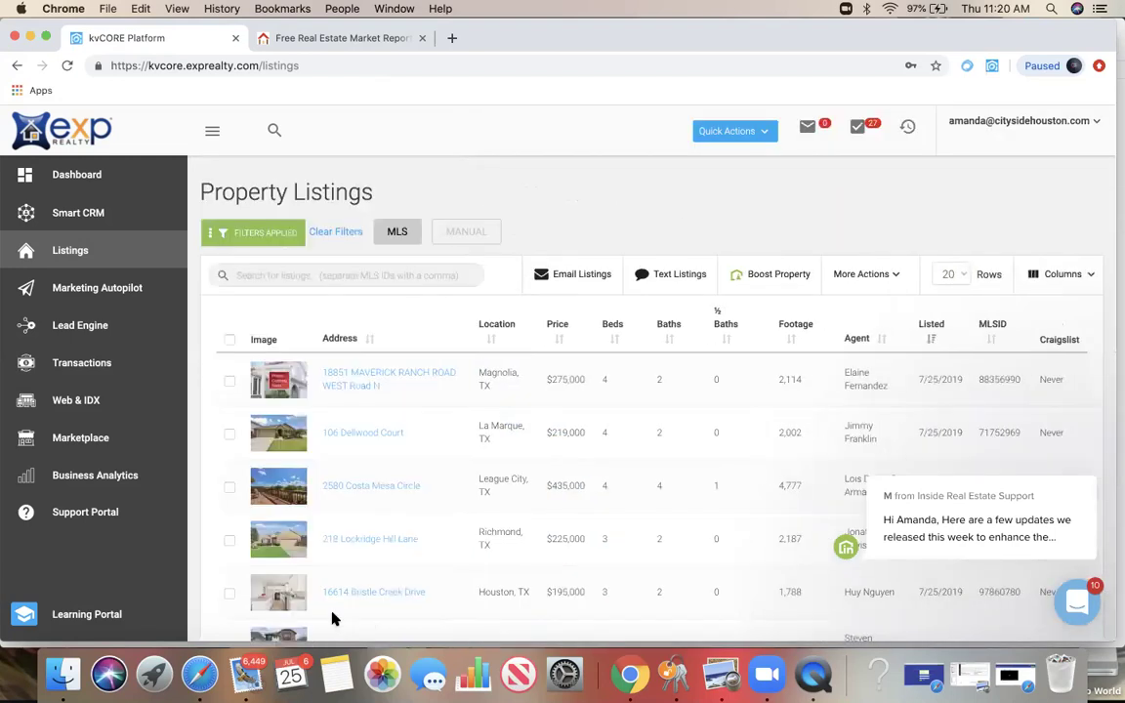
scroll(537, 448, "down", 3)
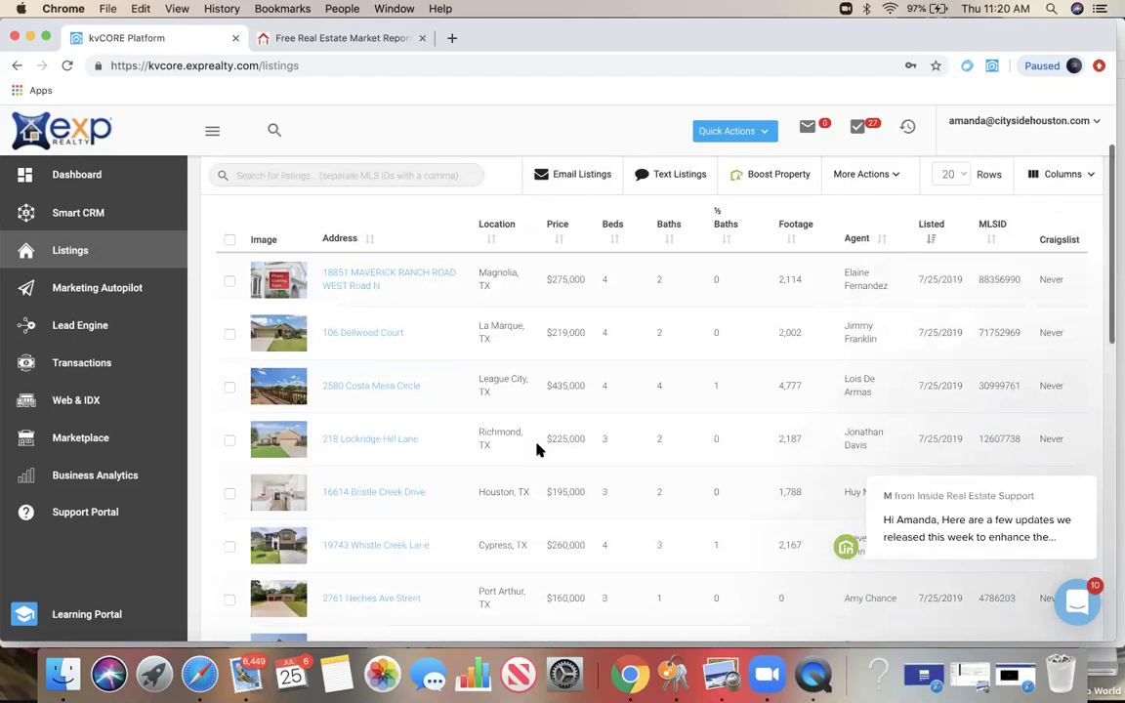
scroll(537, 448, "down", 8)
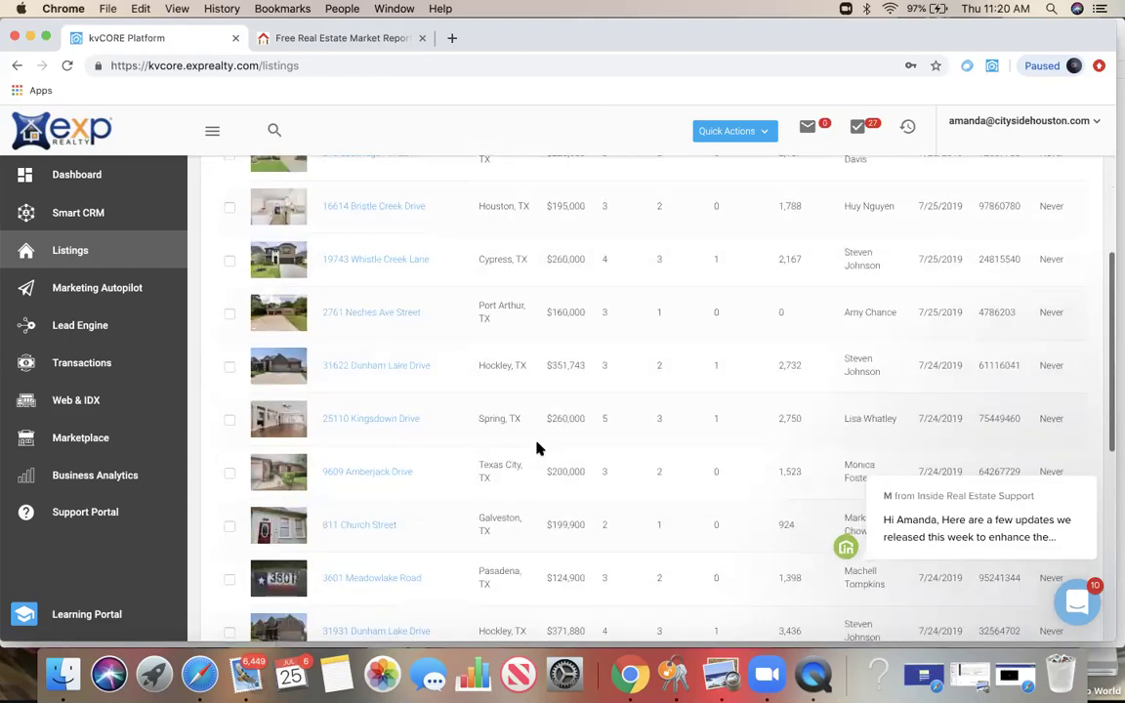
scroll(537, 447, "down", 6)
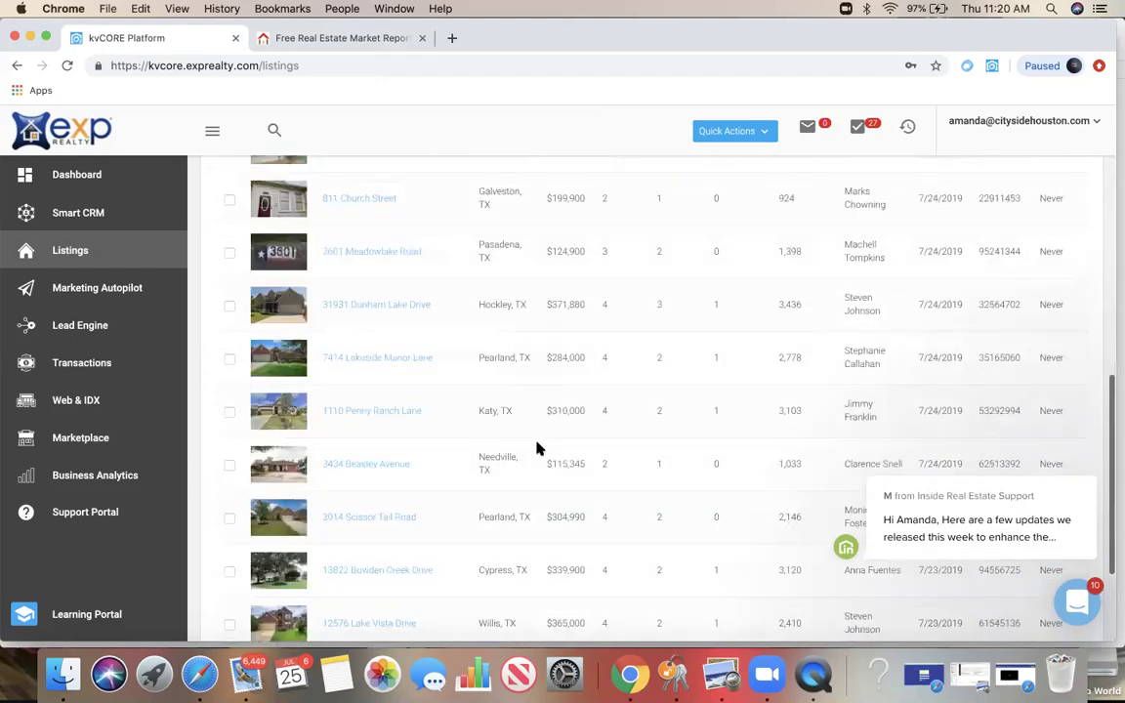
scroll(537, 447, "down", 2)
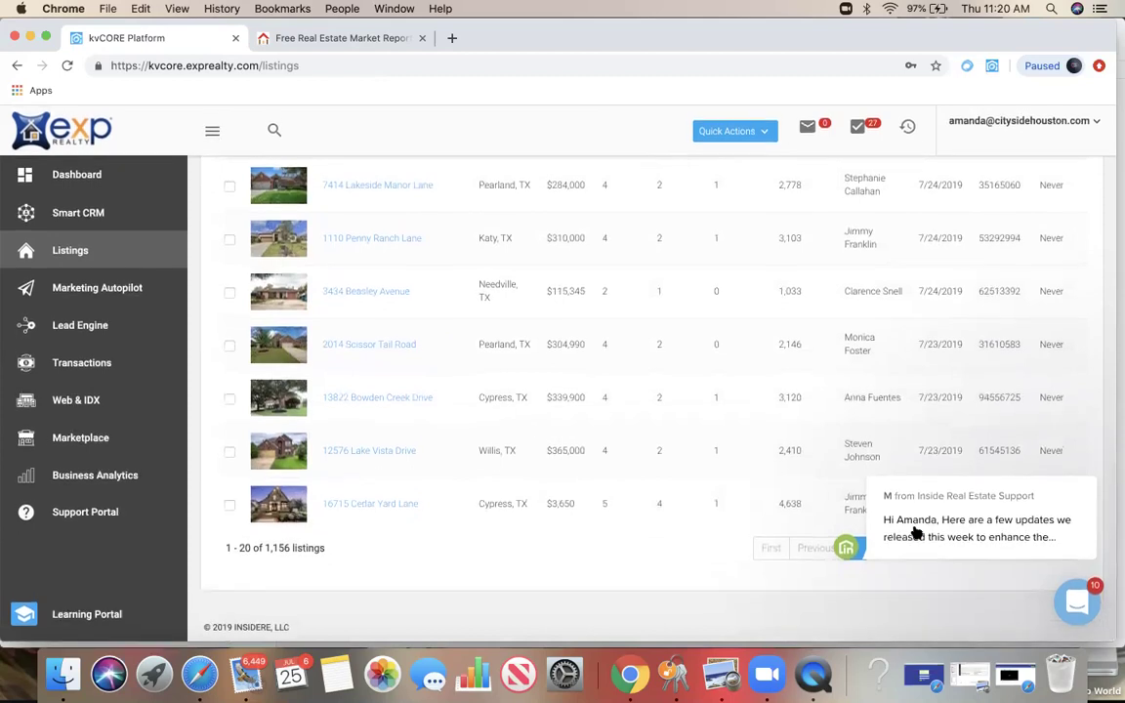
mouse_move(929, 517)
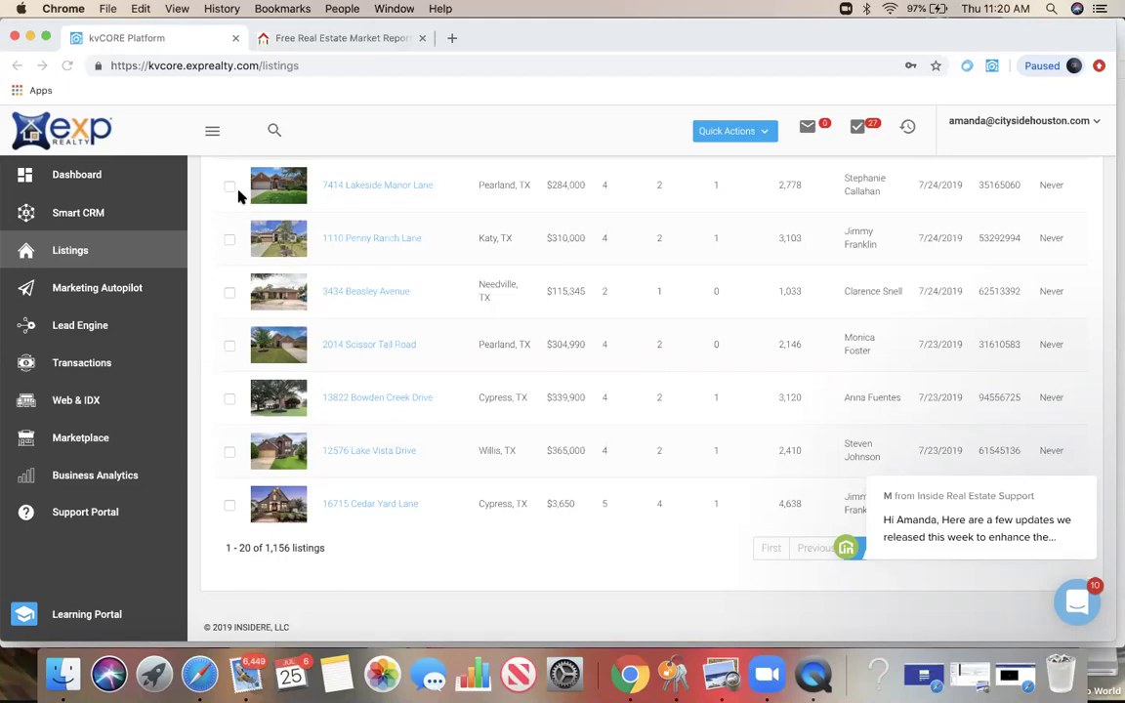
Step: Filter the listings by one Listing Agent, found by searching the agent's name
scroll(229, 239, "up", 10)
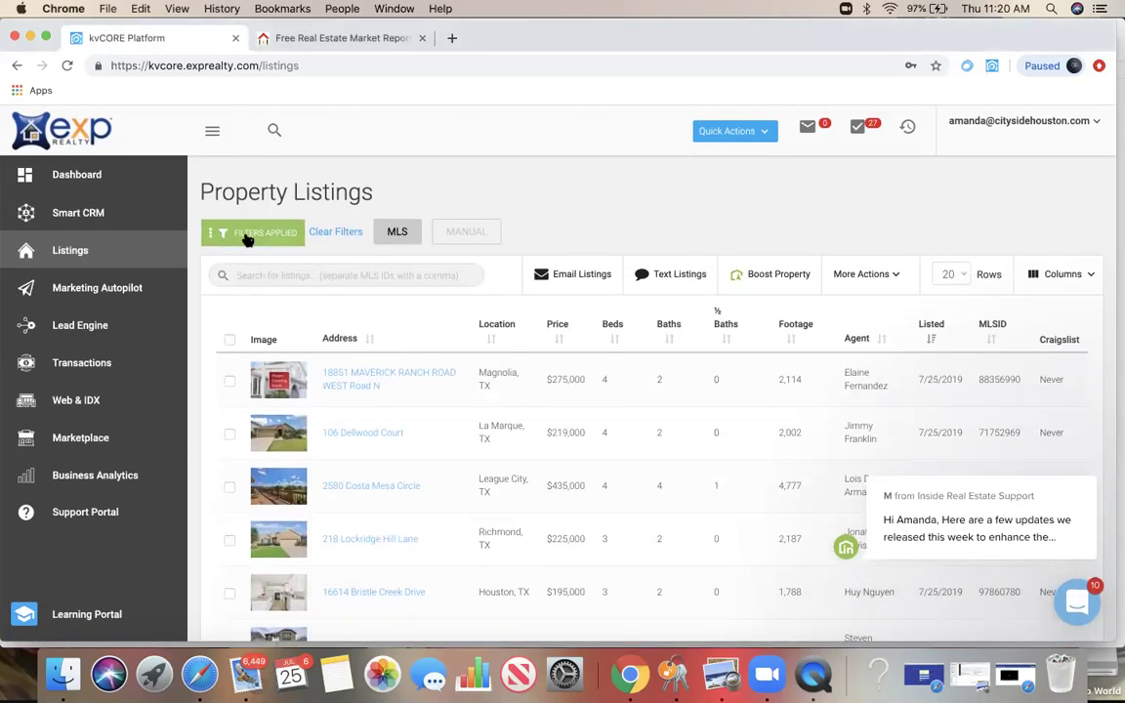
left_click(247, 236)
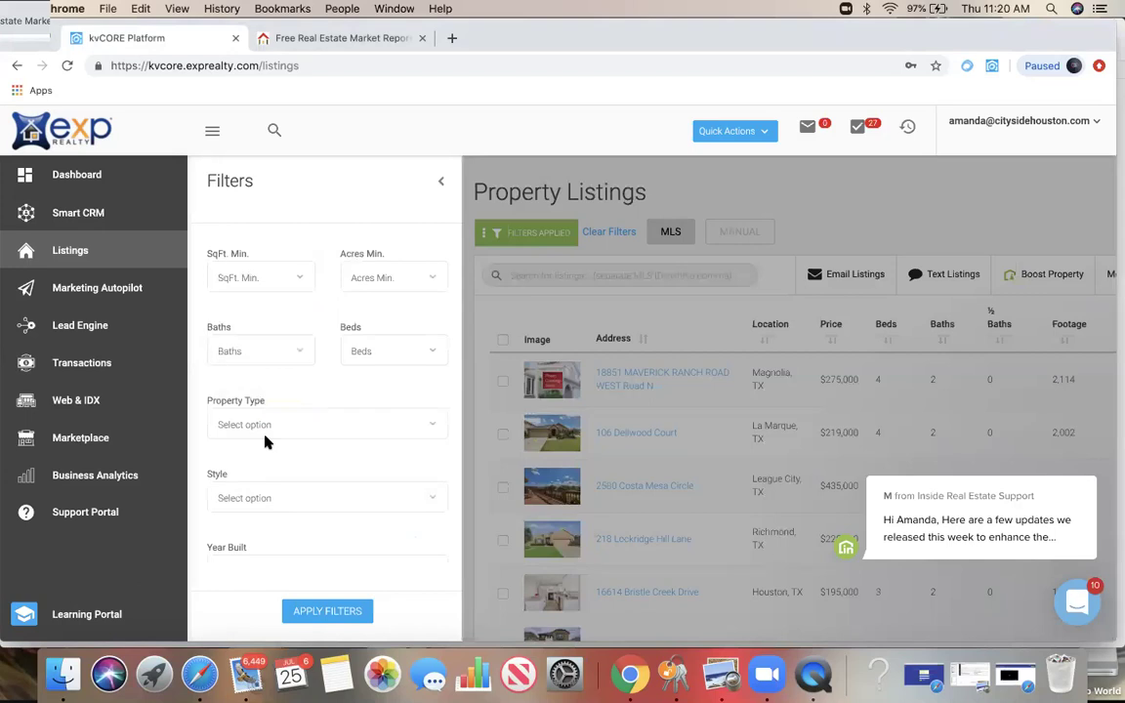
scroll(266, 440, "up", 5)
left_click(268, 382)
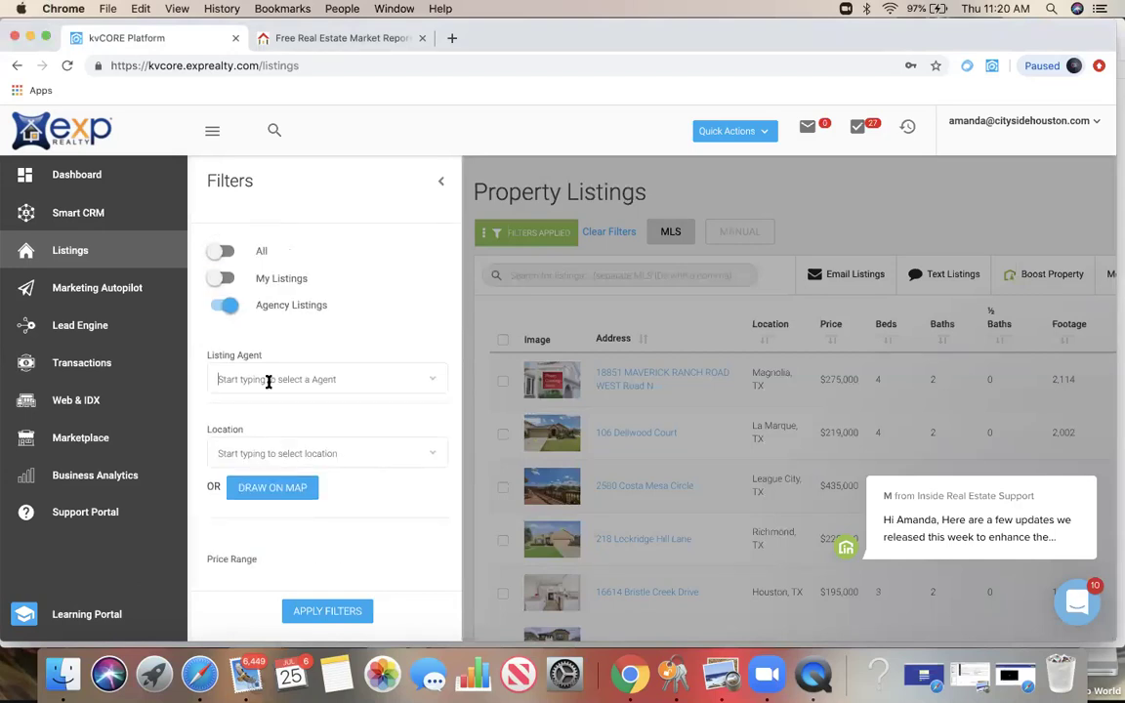
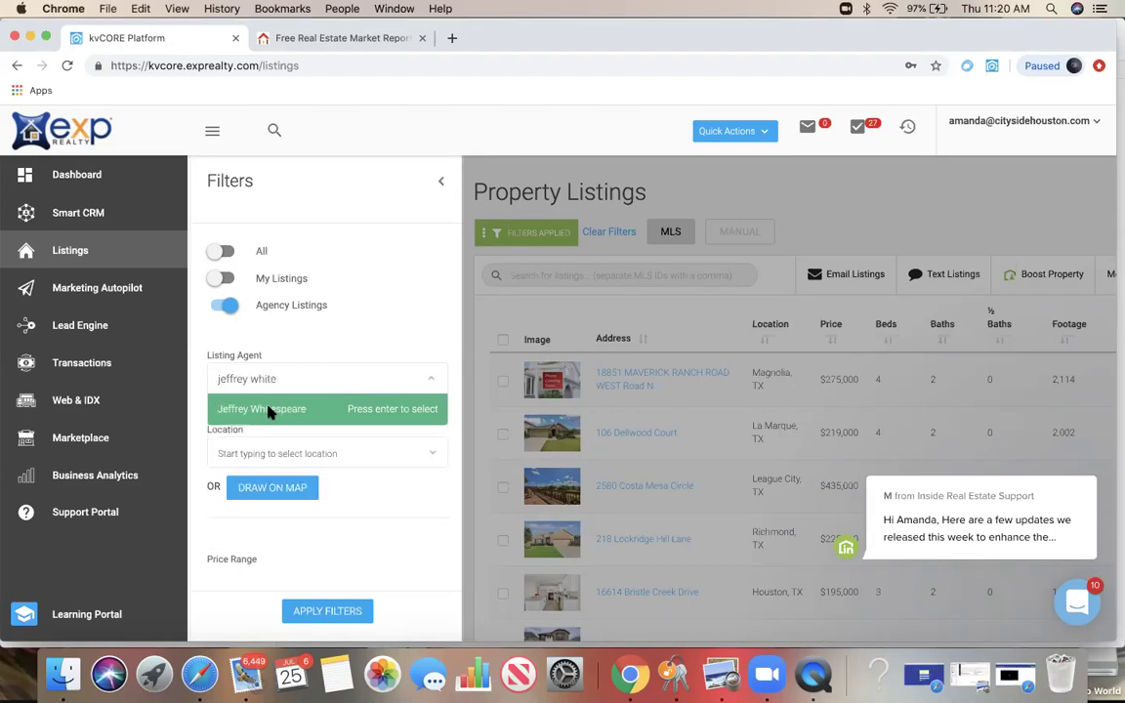
left_click(269, 409)
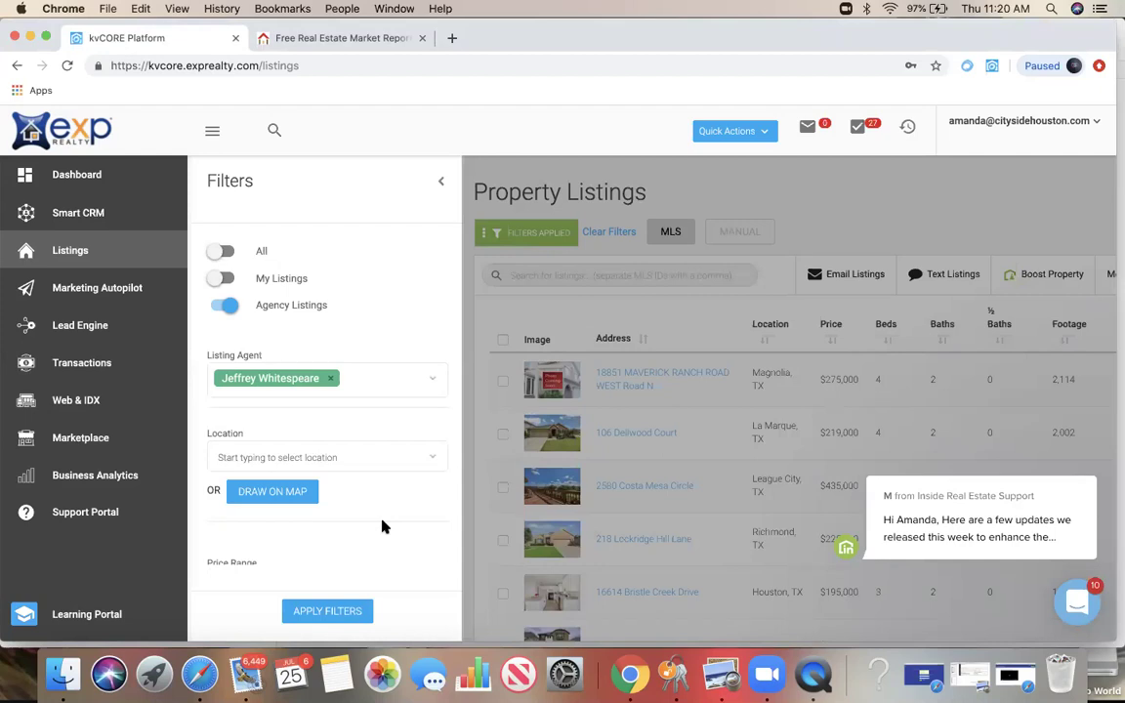
scroll(383, 528, "down", 5)
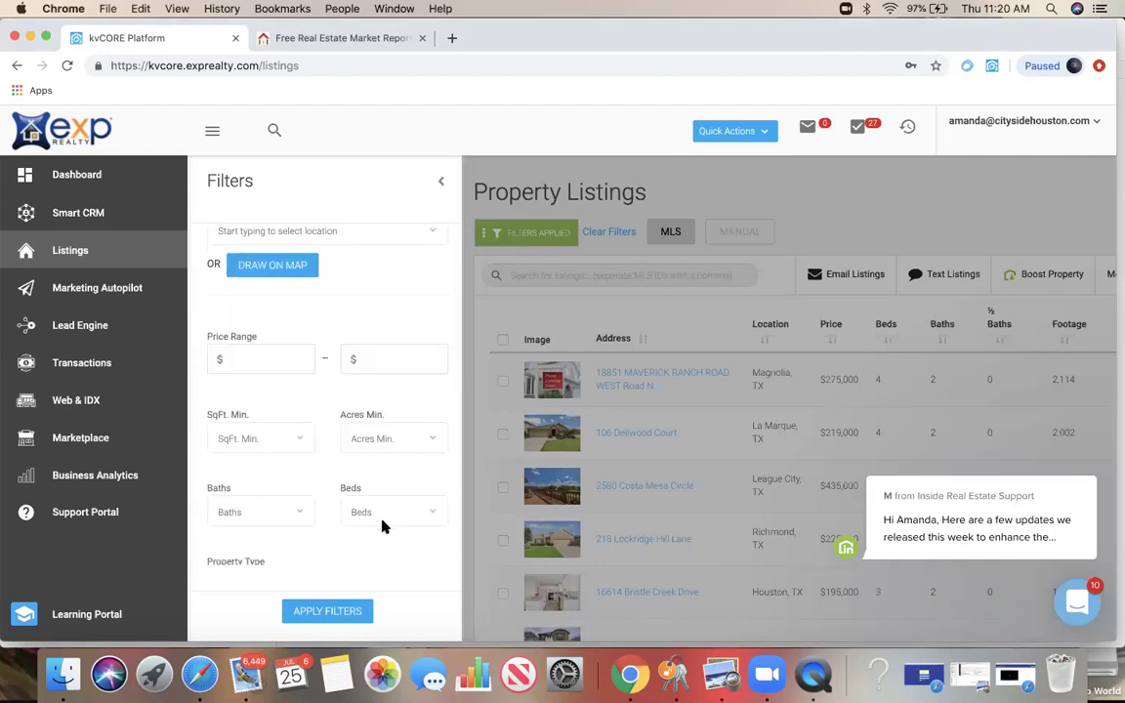
scroll(381, 524, "down", 3)
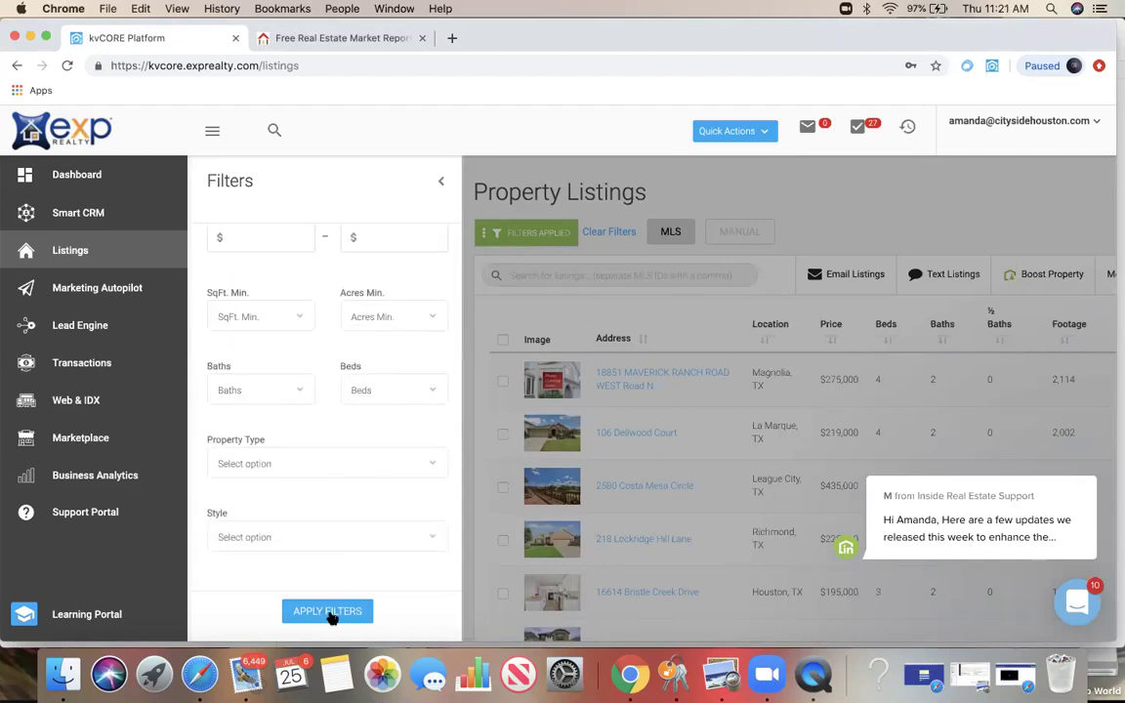
left_click(327, 611)
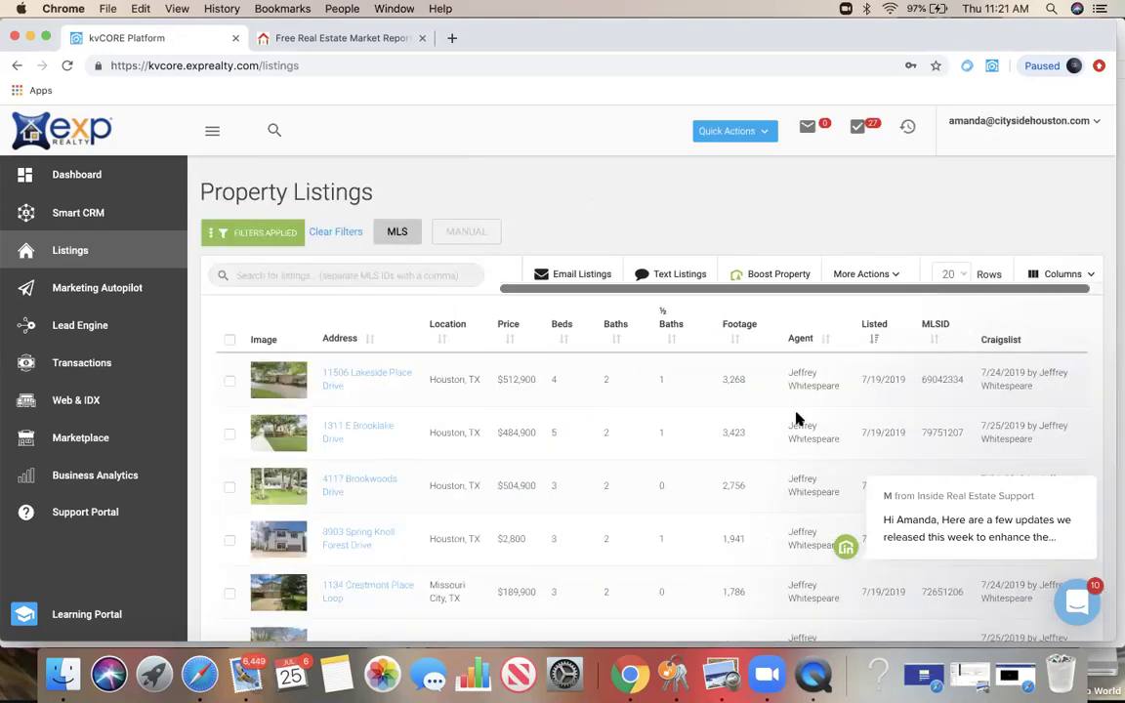
scroll(796, 418, "down", 3)
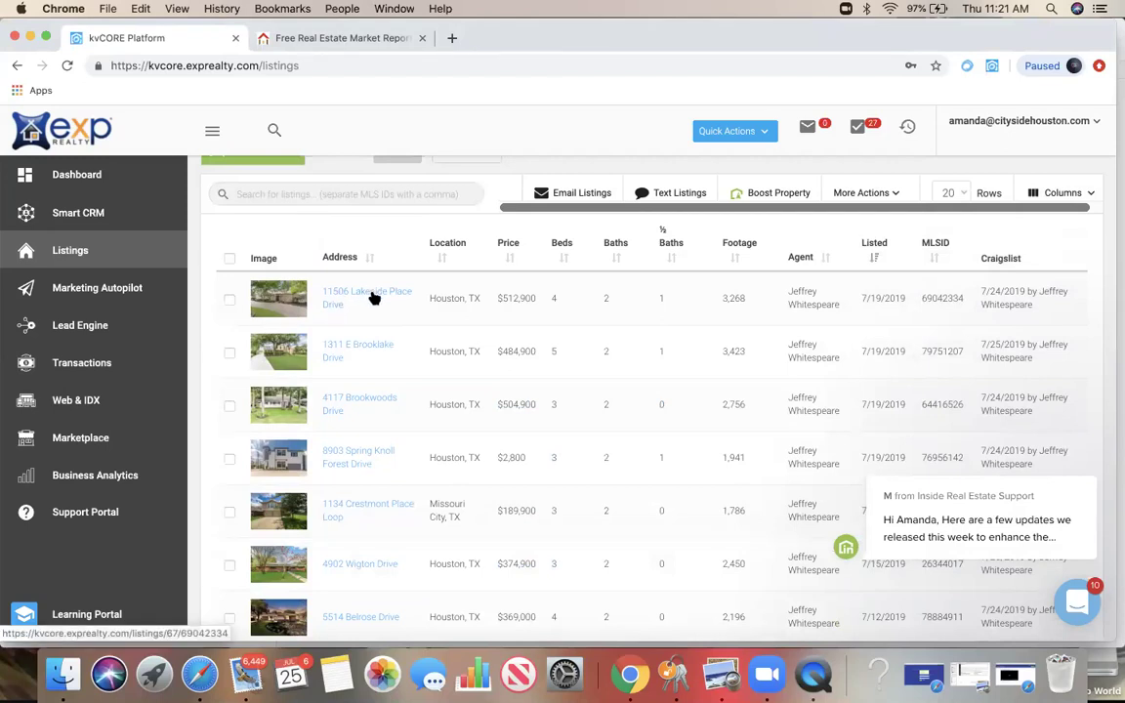
Step: Review the $512,900 Lakeside Place Drive listing's details, nearby and similar listings
left_click(373, 297)
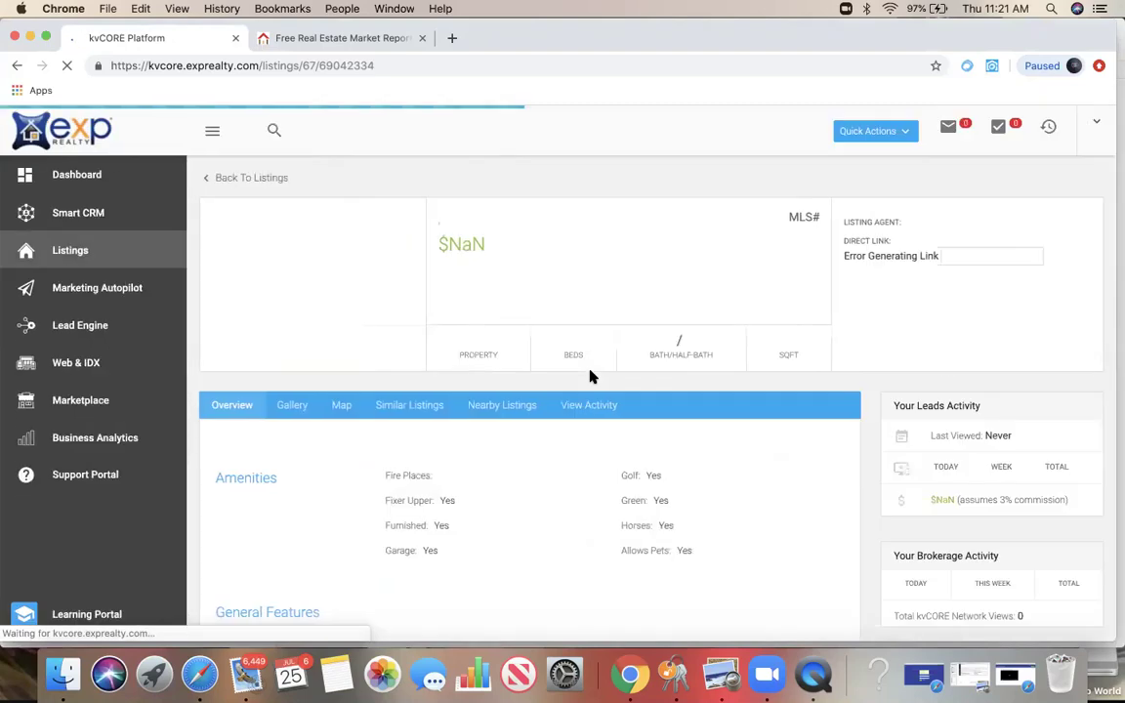
scroll(564, 452, "down", 3)
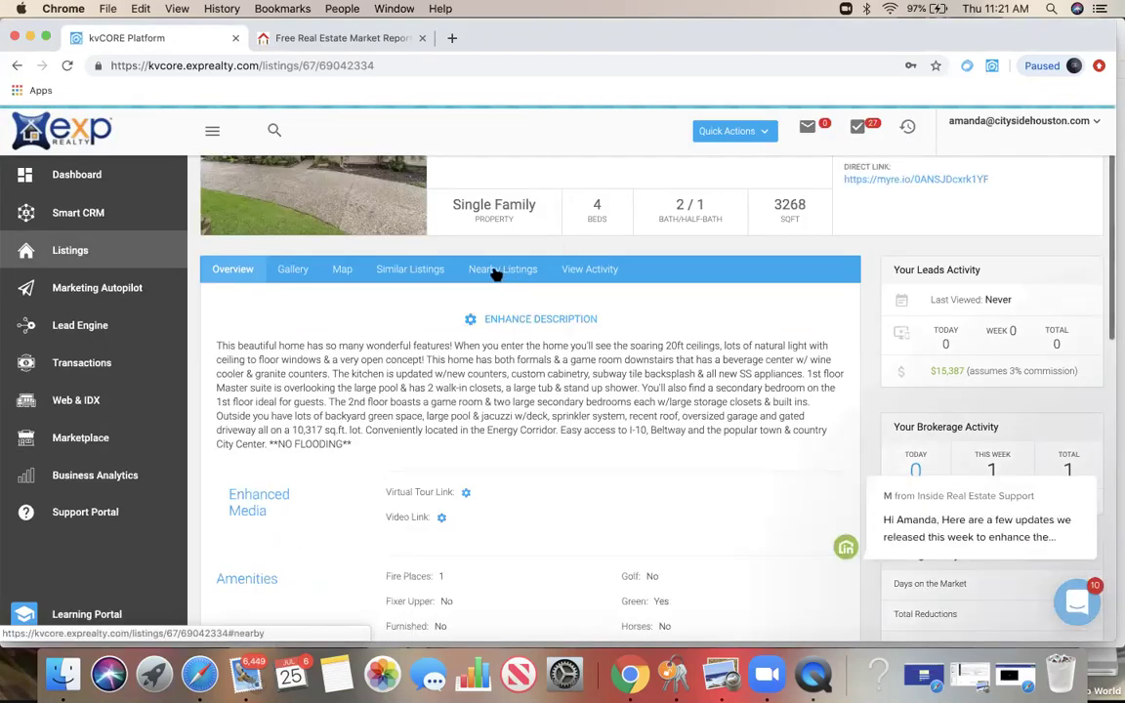
left_click(496, 274)
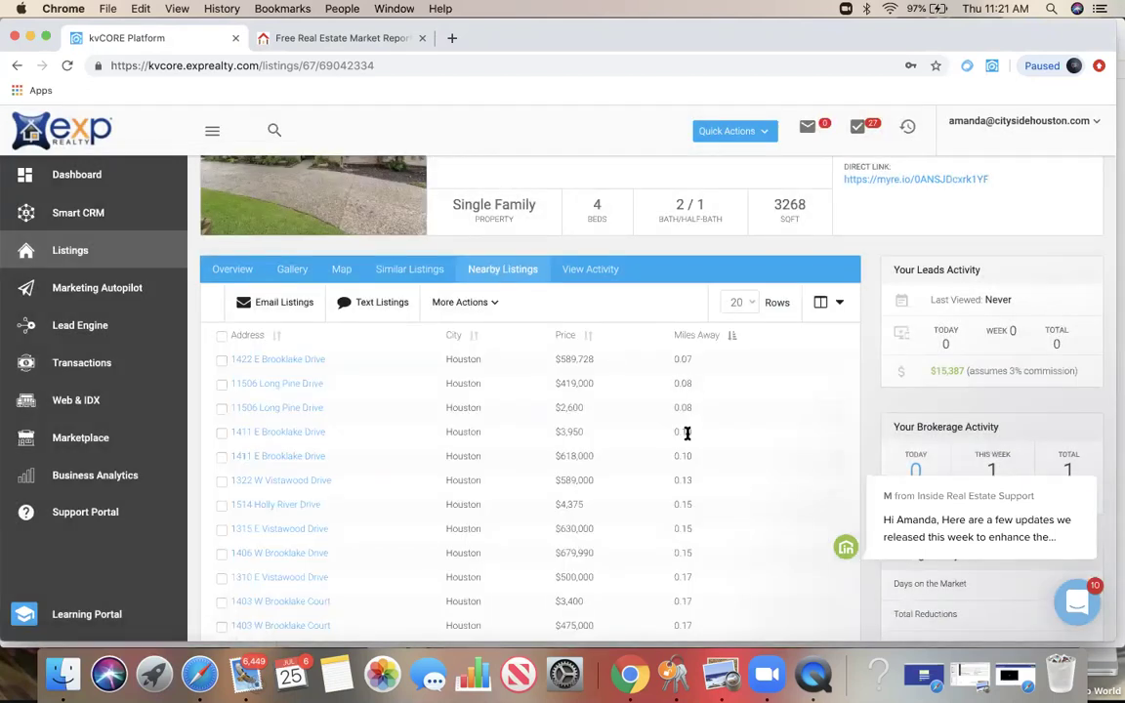
left_click(418, 274)
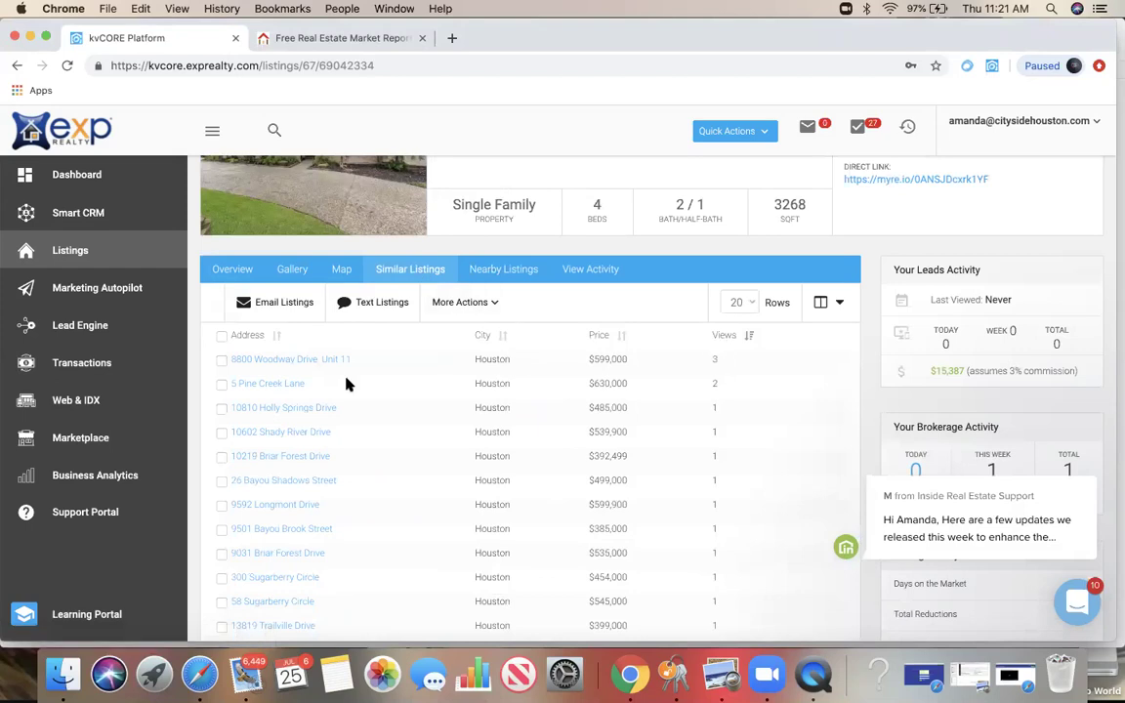
scroll(806, 427, "up", 2)
scroll(806, 427, "down", 1)
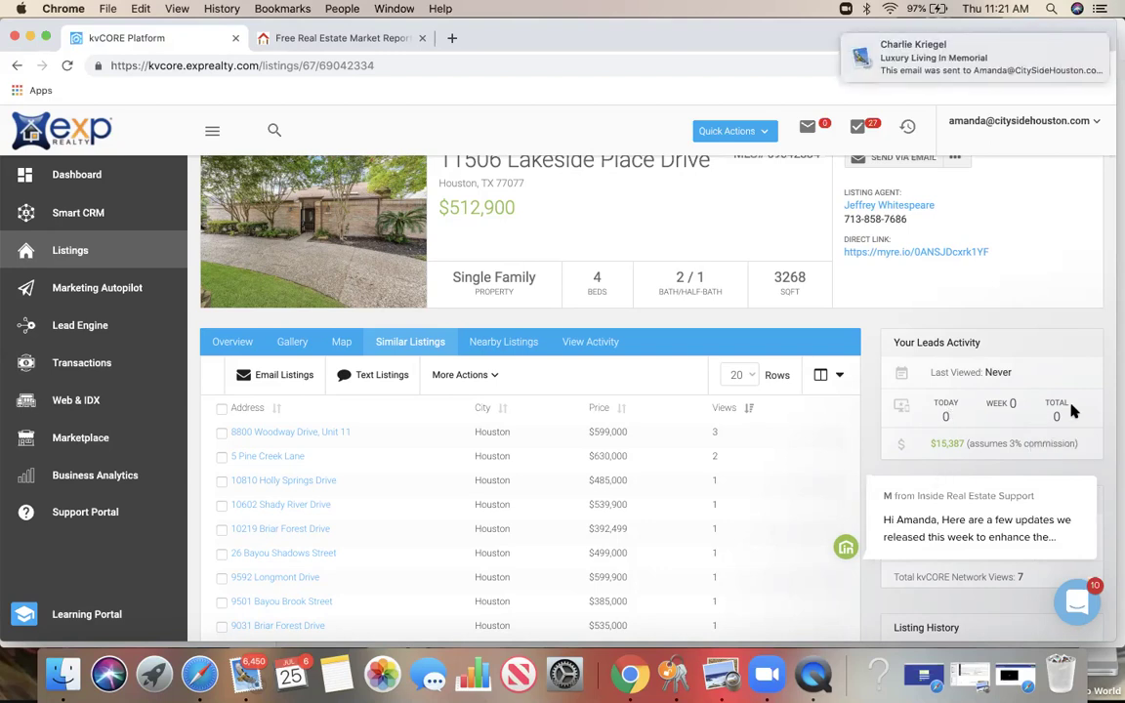
scroll(972, 278, "up", 2)
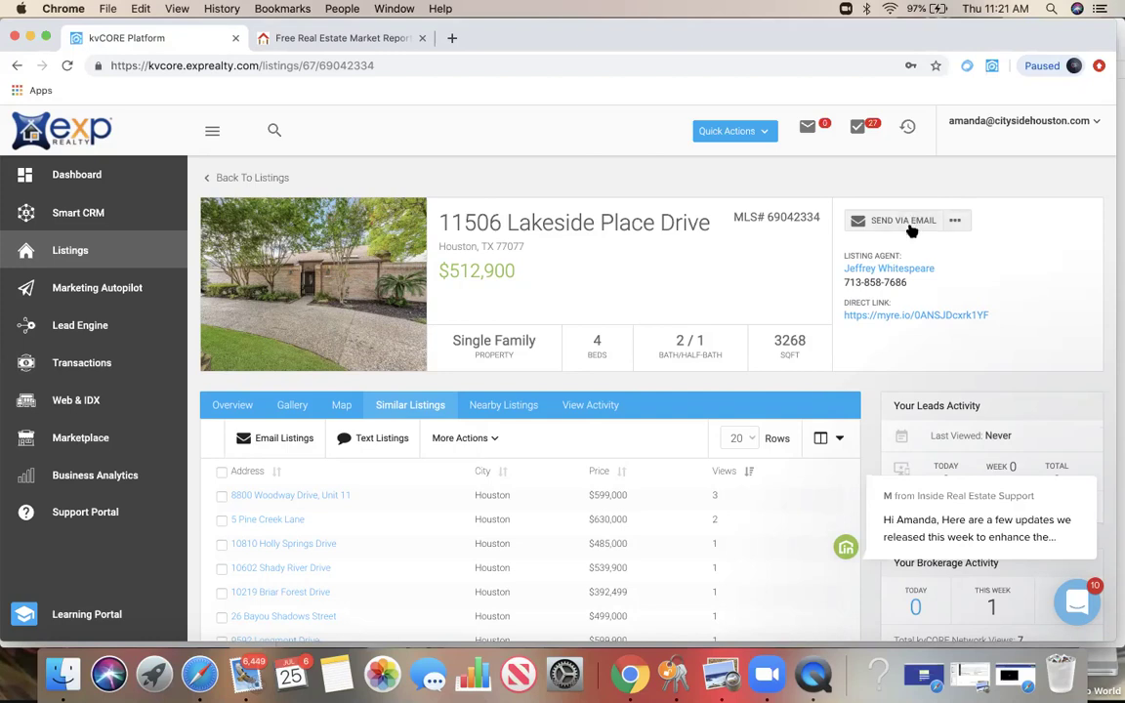
Step: Post the $512,900 listing to Craigslist as a draft via the '...' sharing menu
left_click(956, 222)
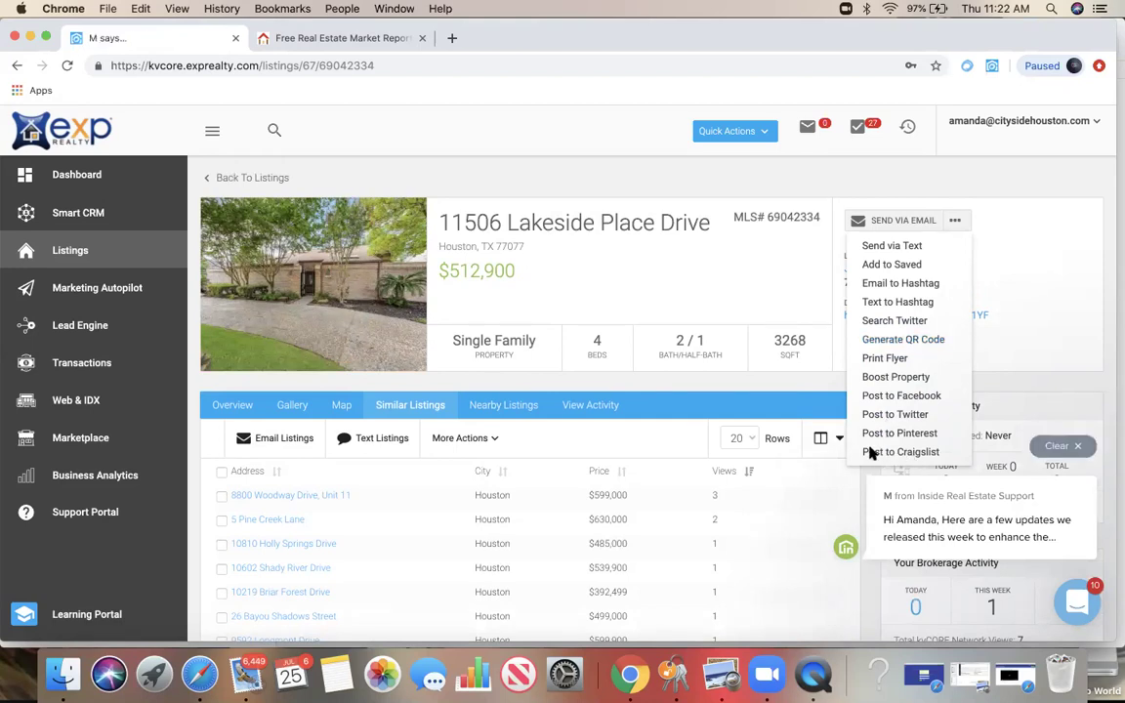
left_click(954, 223)
left_click(954, 223)
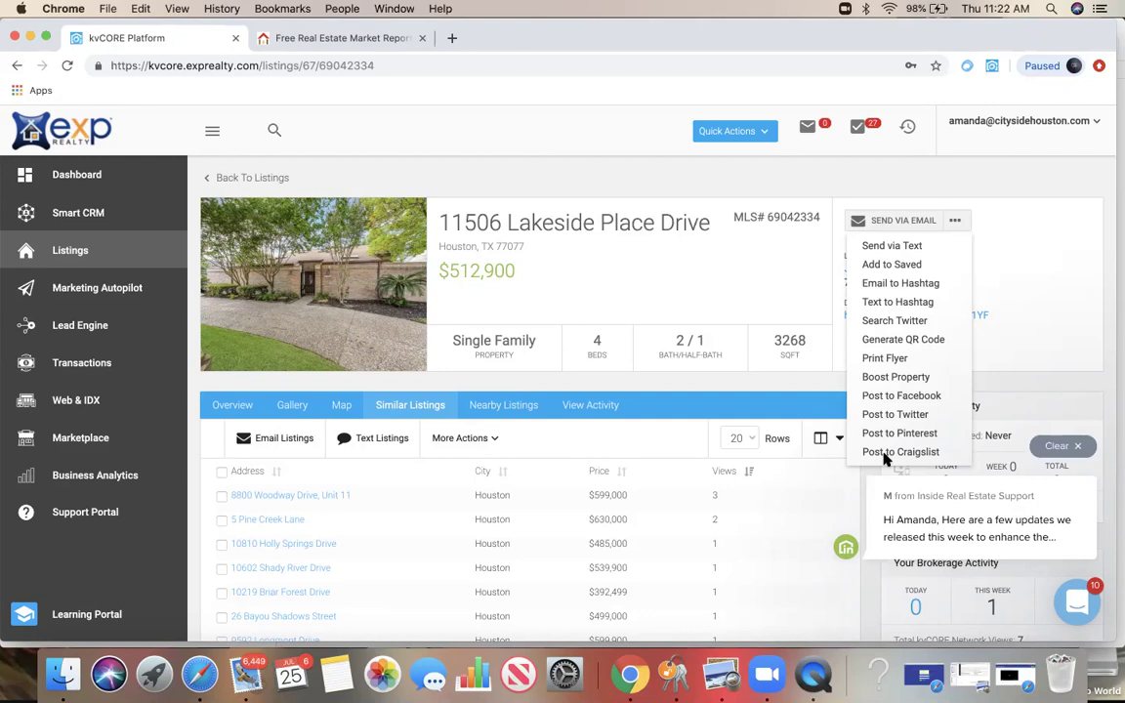
left_click(1060, 445)
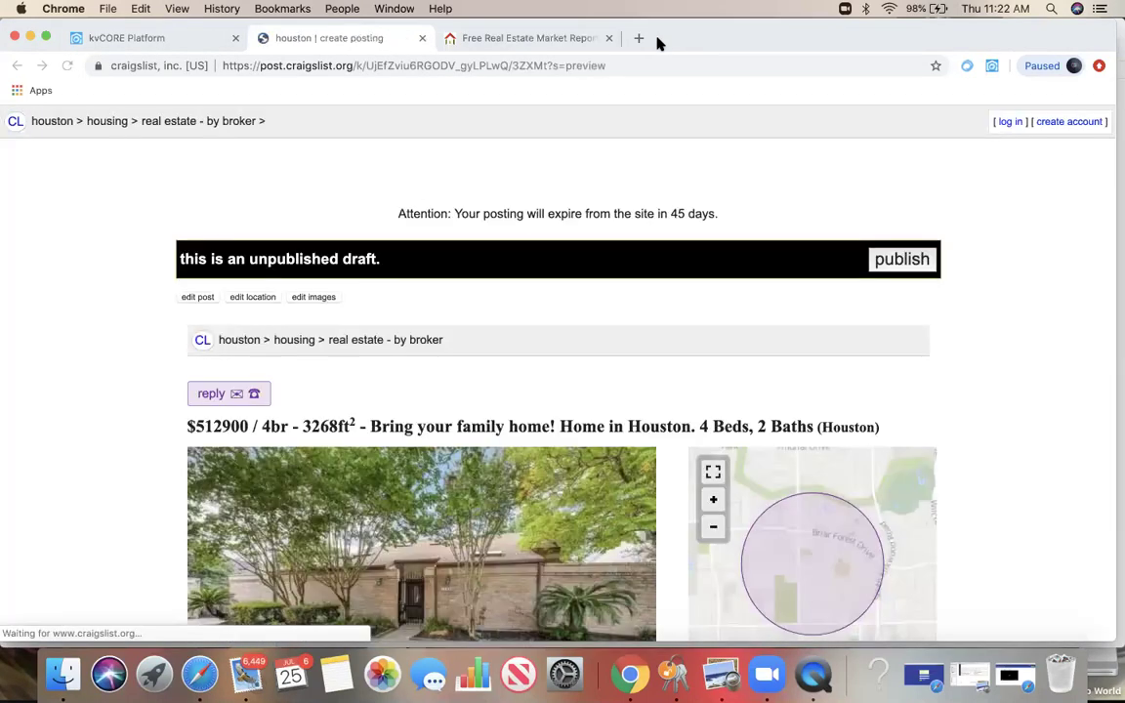
Step: Review the Craigslist draft, submit it for publishing, and return to kvCORE
scroll(488, 253, "down", 3)
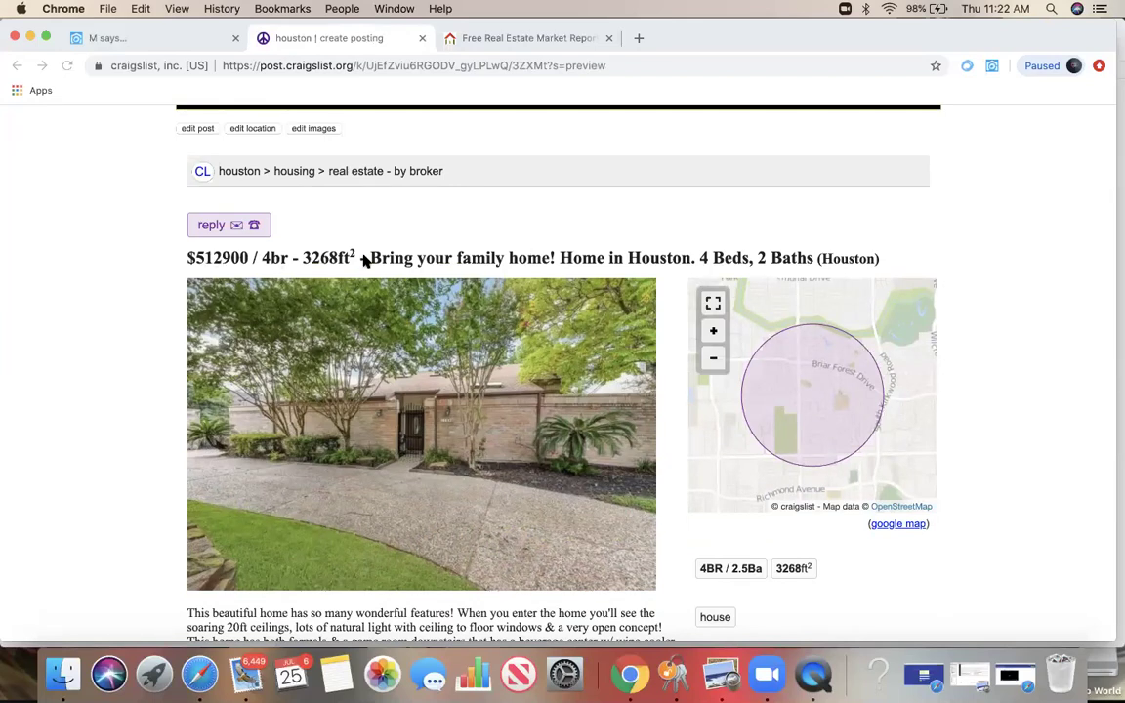
scroll(321, 256, "down", 5)
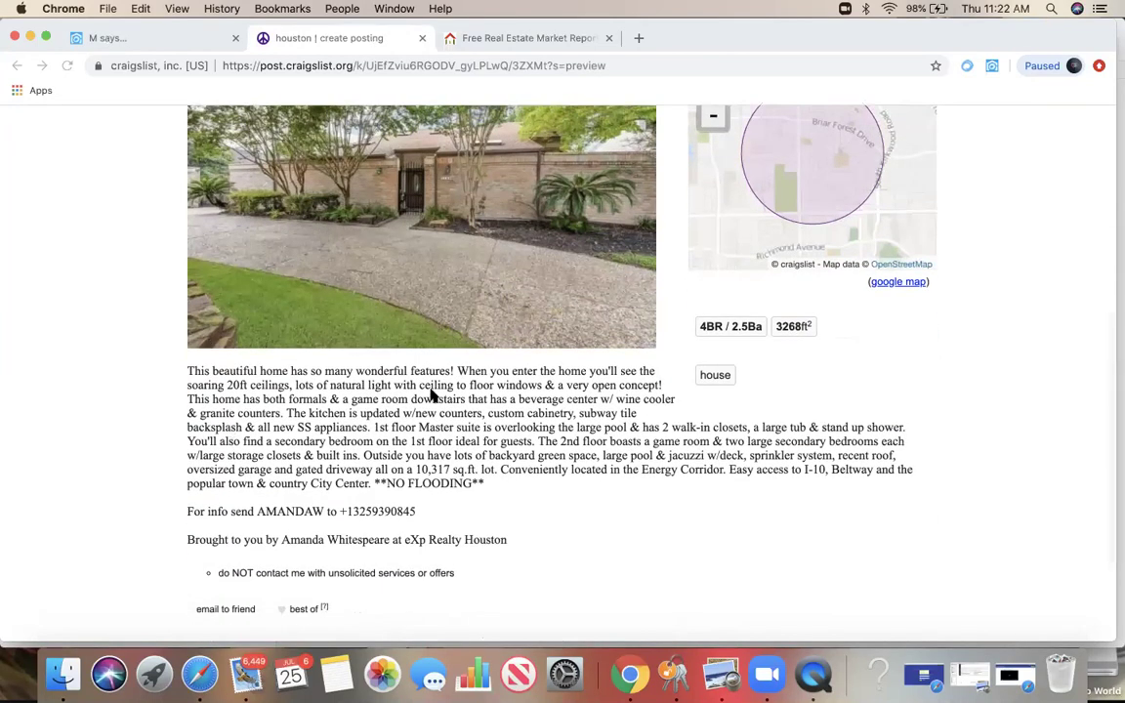
left_click_drag(258, 511, 318, 510)
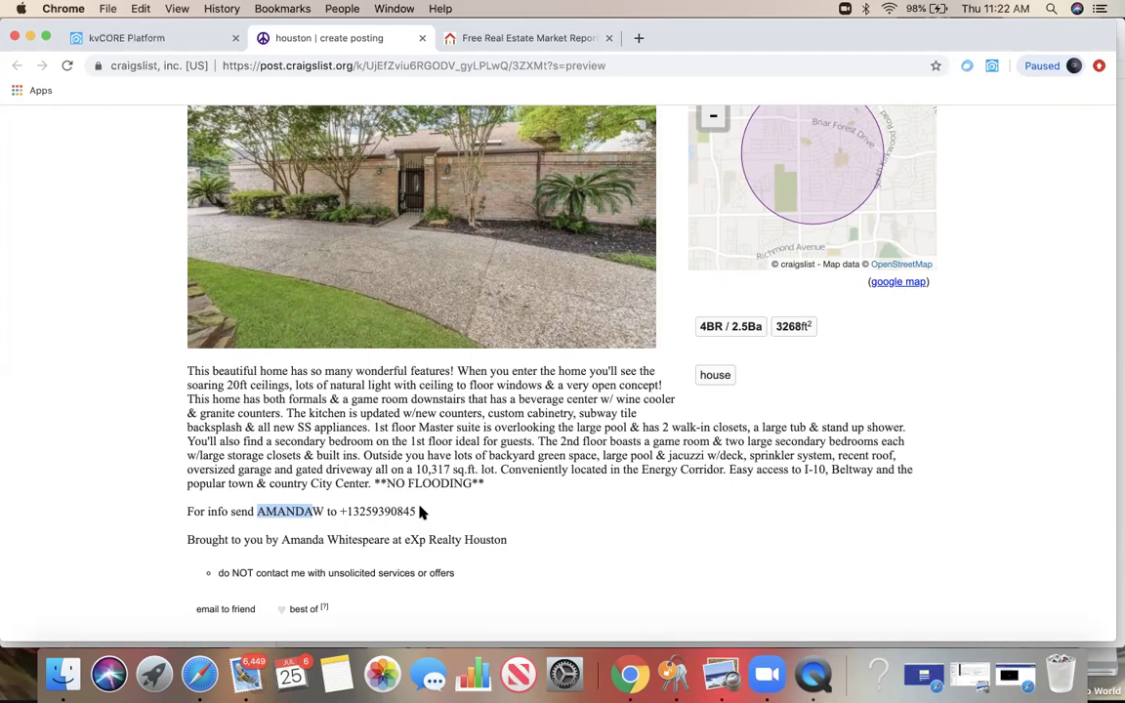
scroll(422, 512, "down", 3)
scroll(420, 509, "up", 15)
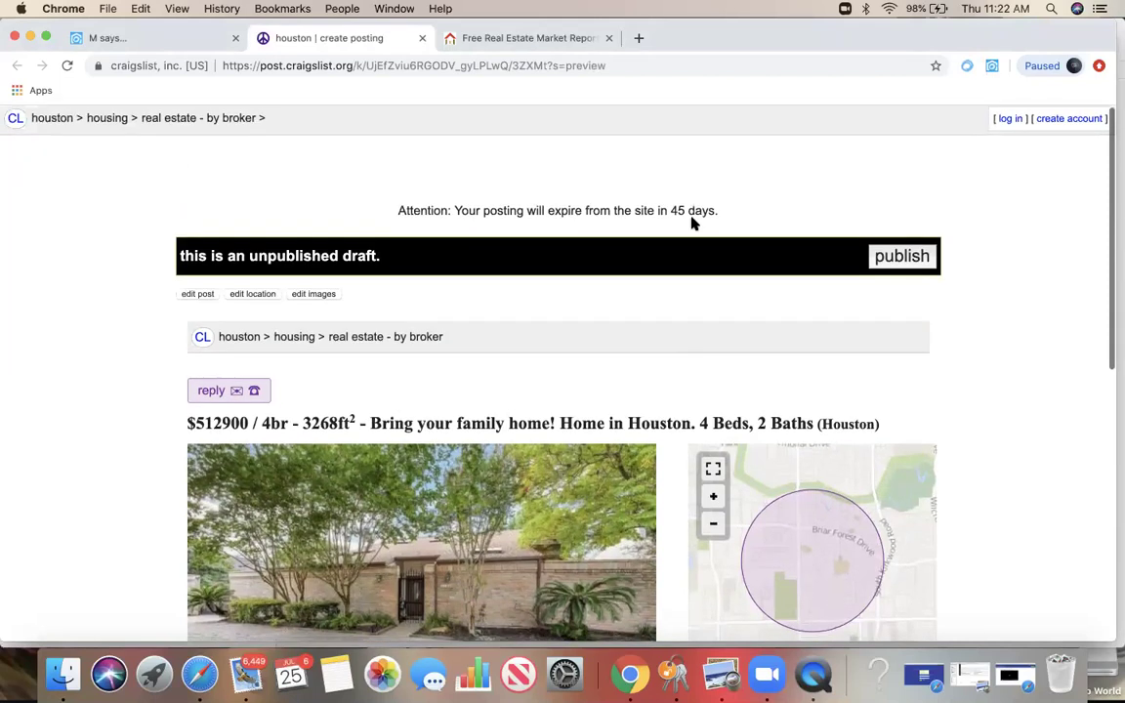
left_click(904, 256)
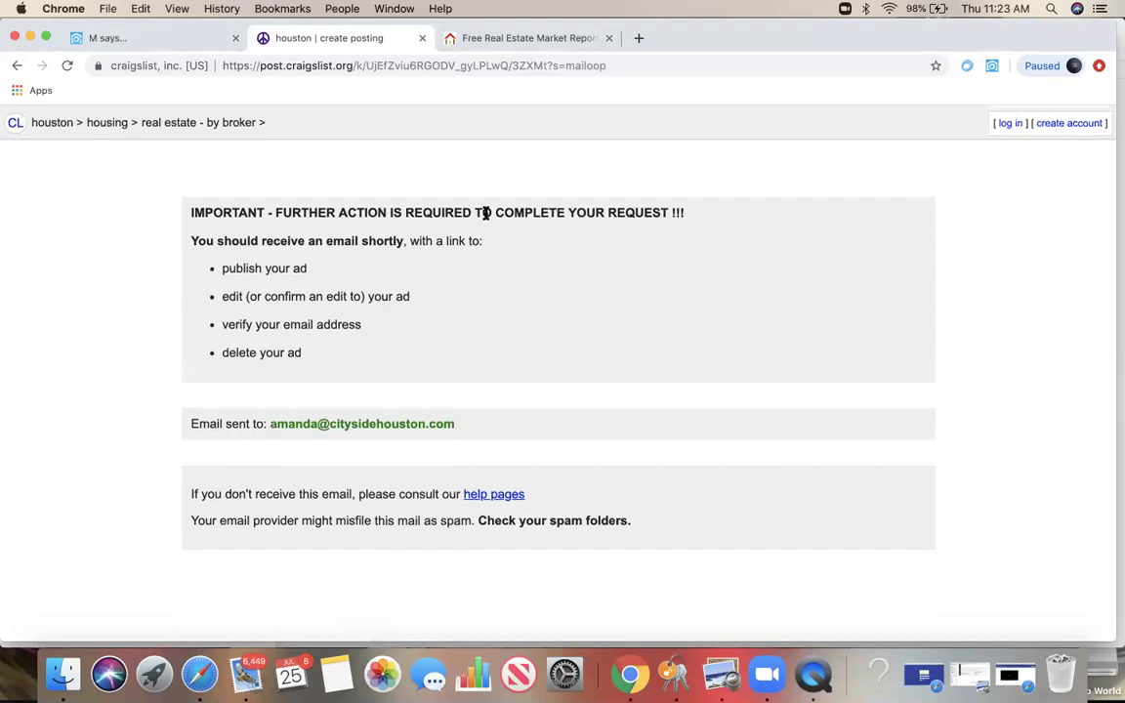
left_click(194, 37)
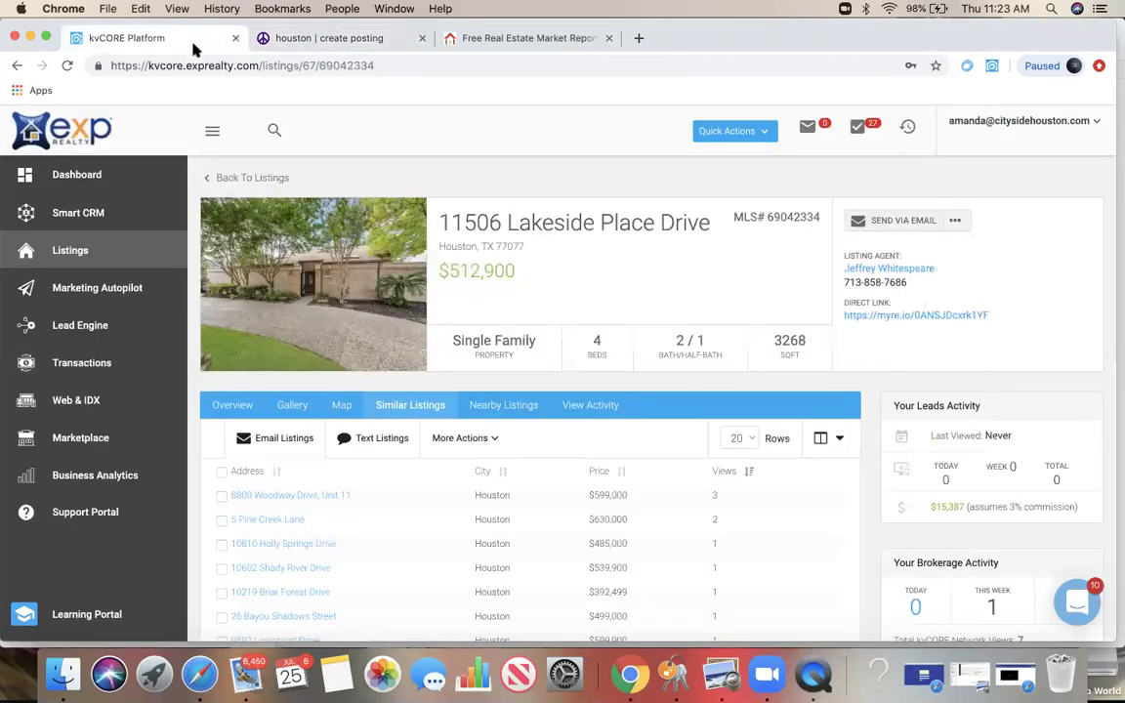
left_click(16, 65)
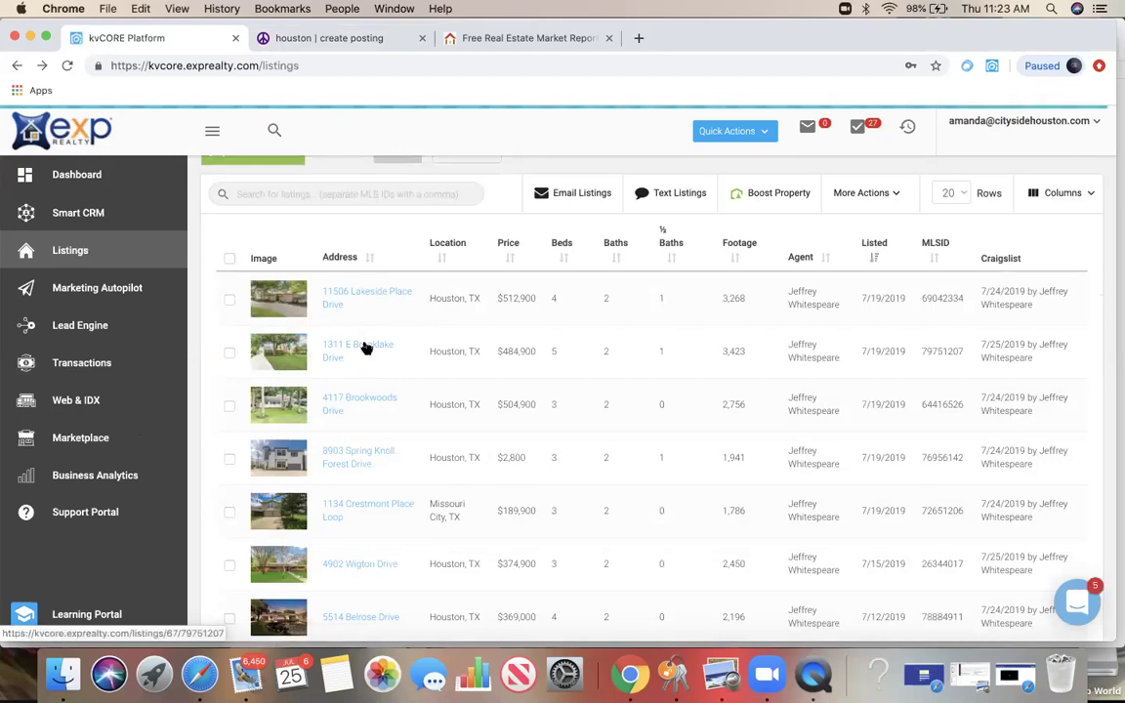
left_click(365, 347)
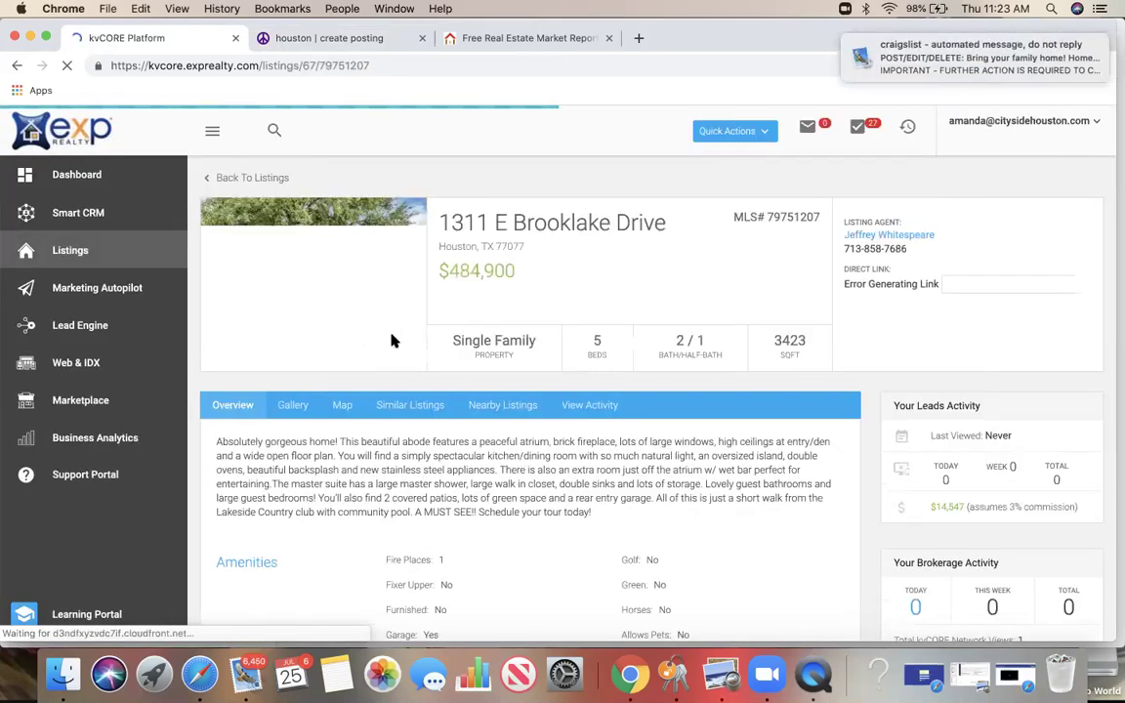
mouse_move(991, 60)
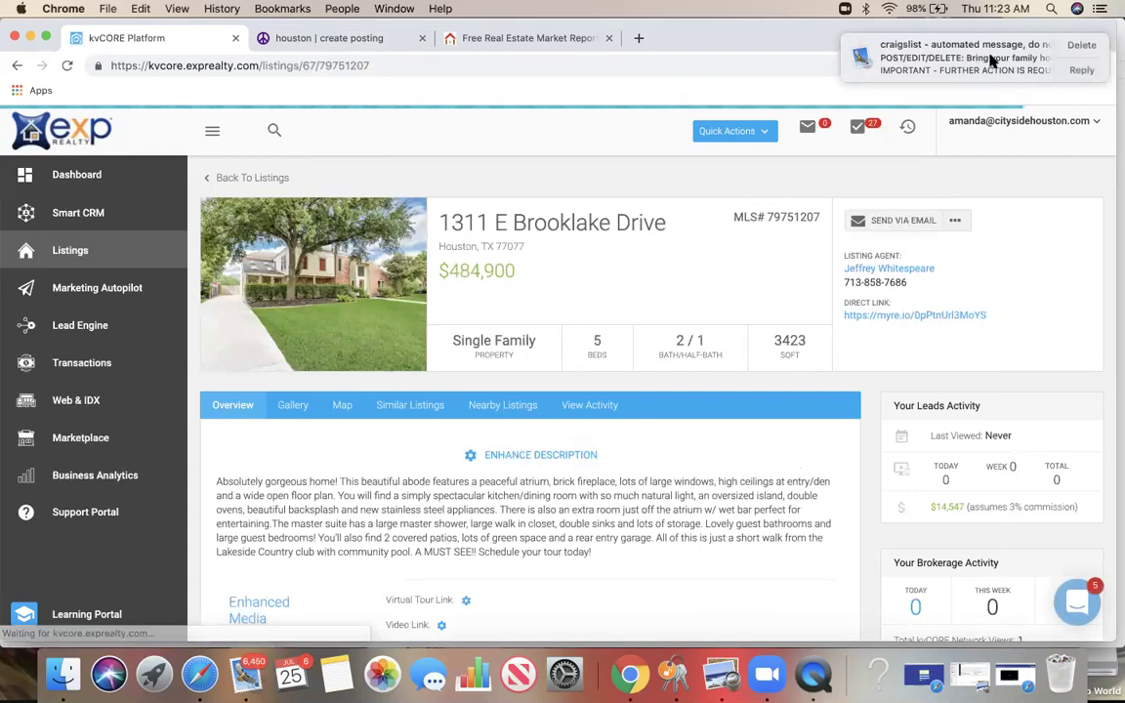
left_click(955, 220)
left_click(884, 520)
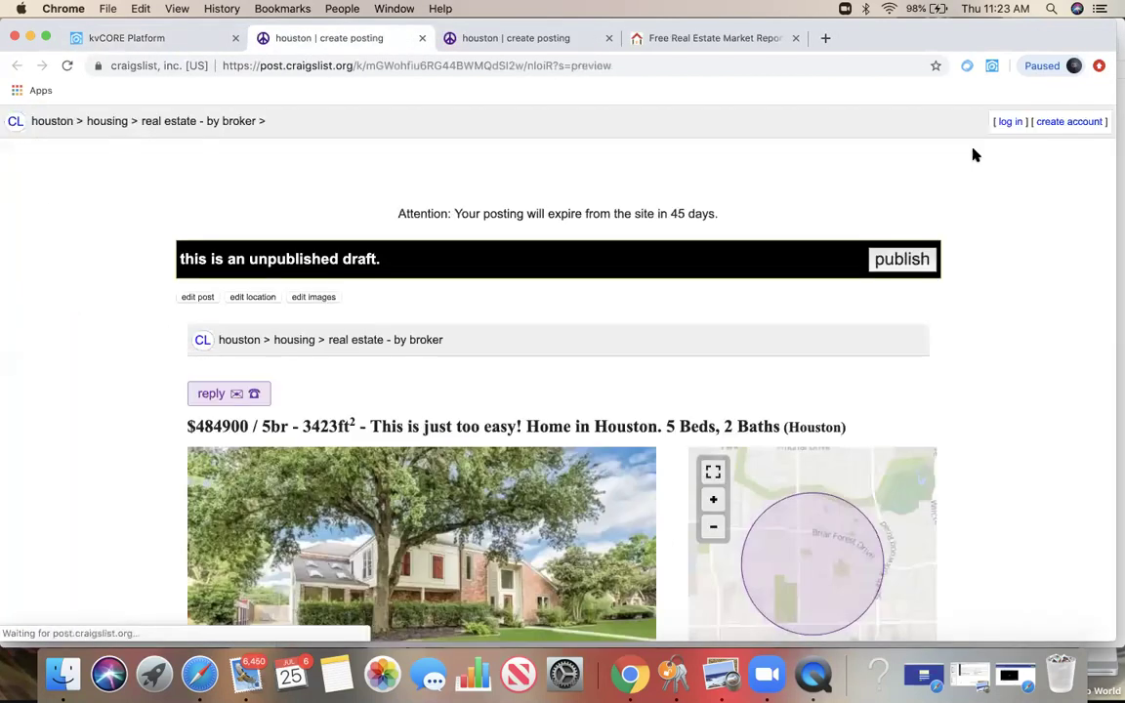
Step: Publish the $484,900 Craigslist draft, pending email confirmation
left_click(901, 260)
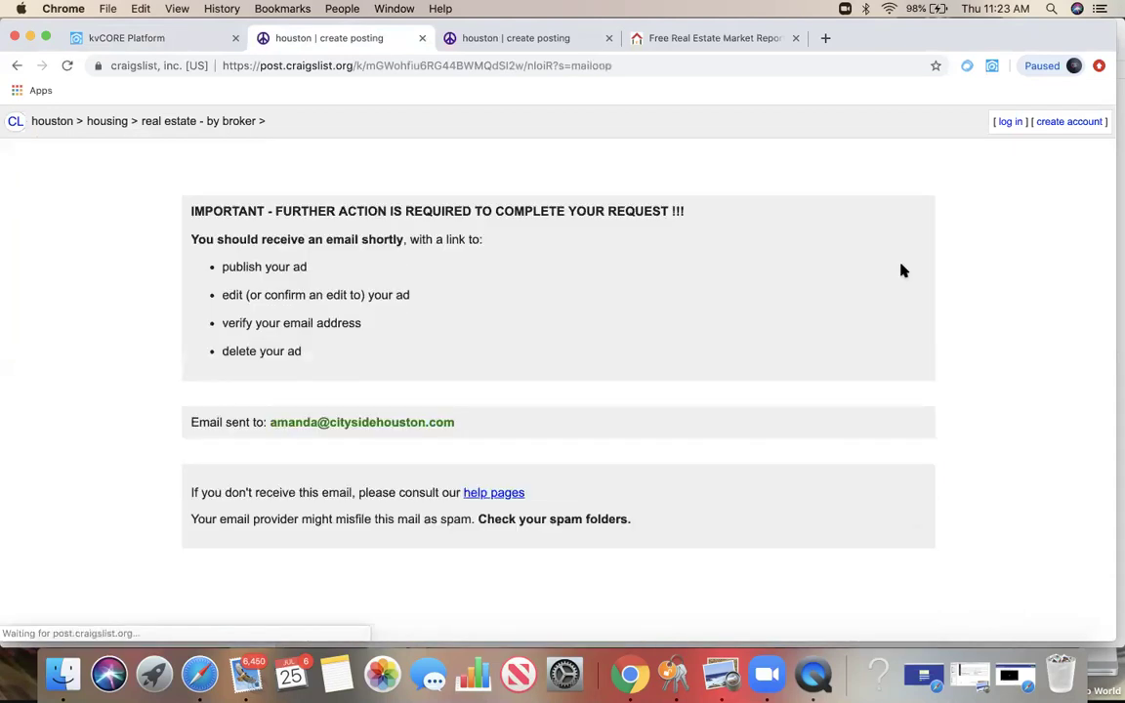